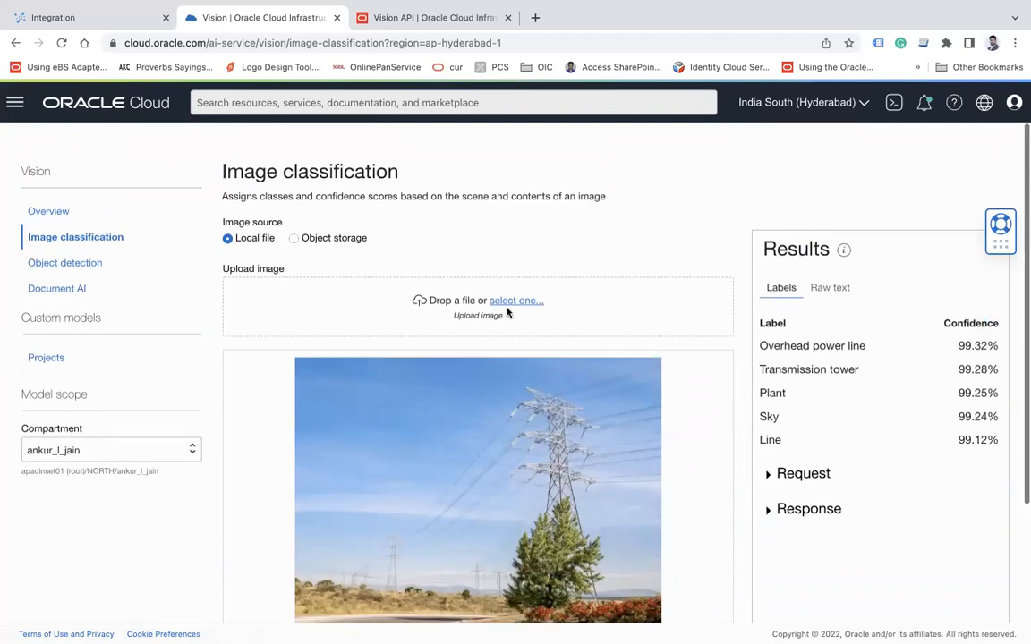
# Analyse sample_aadhar.jpg in Vision and expand the JSON request sent to the service.
pyautogui.click(509, 303)
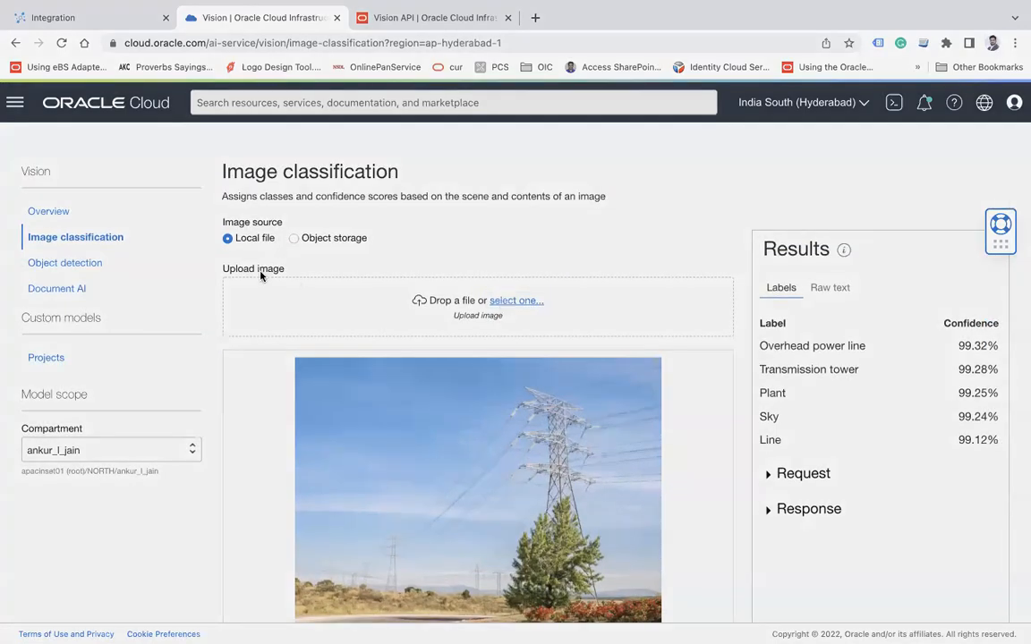
pyautogui.doubleClick(186, 233)
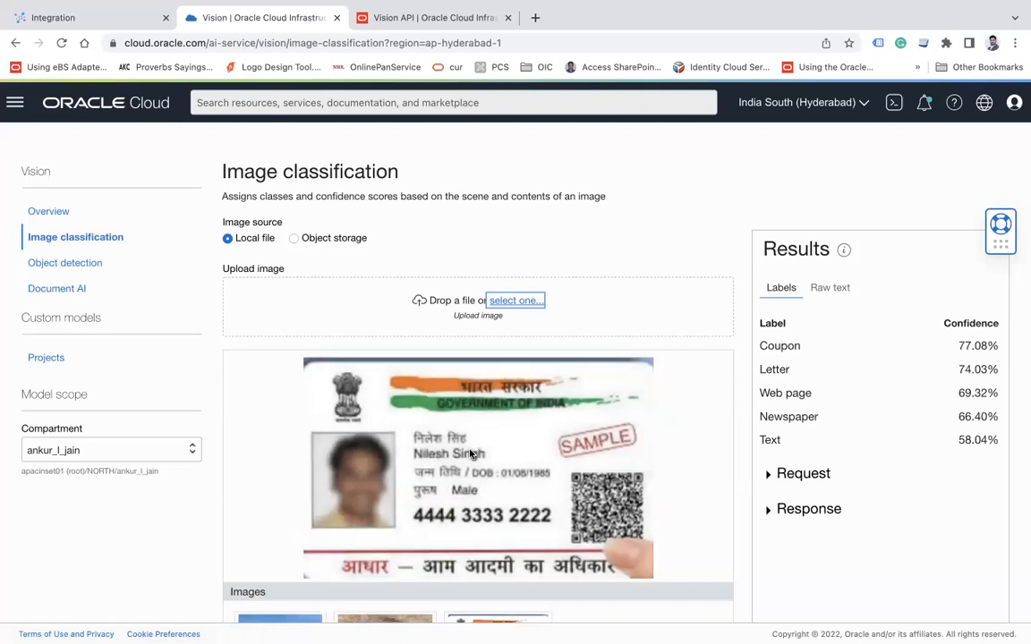
pyautogui.click(770, 475)
pyautogui.scroll(-3, 771, 479)
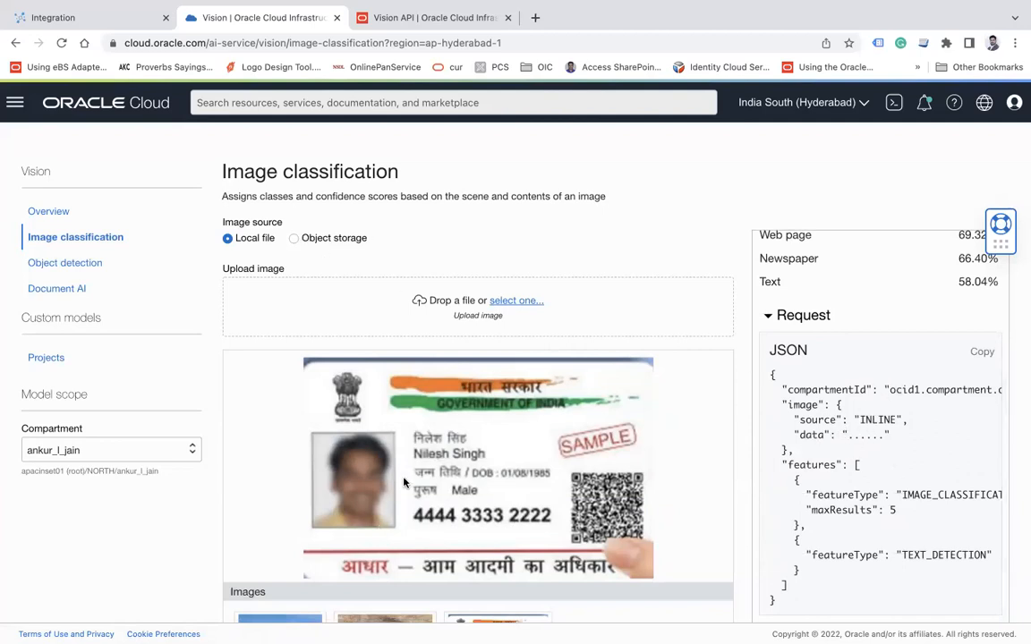
pyautogui.scroll(-1, 847, 464)
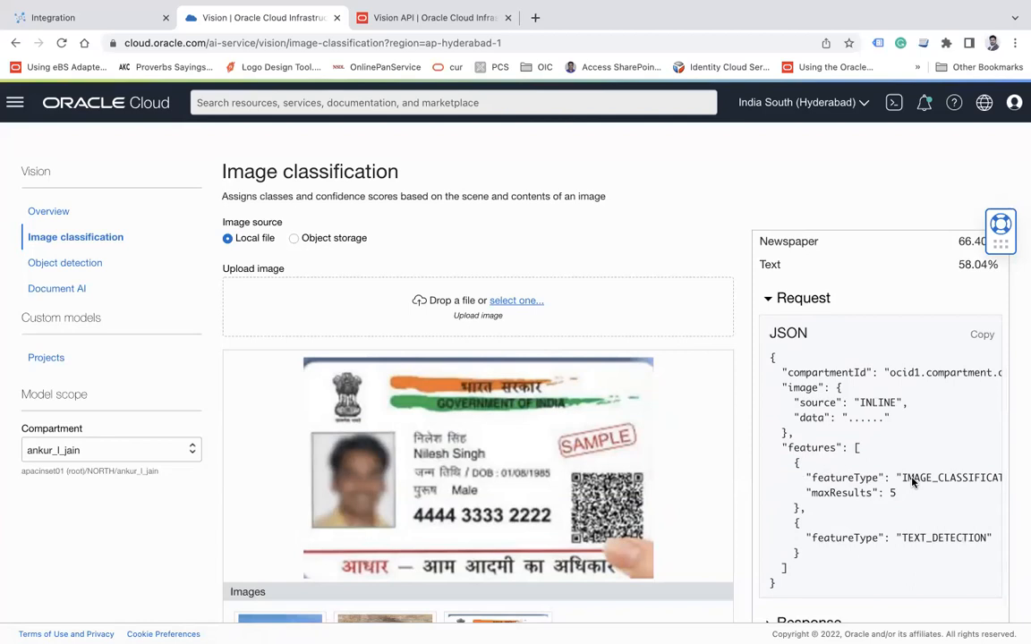
pyautogui.scroll(-3, 845, 537)
# Expand the JSON response and search it for the cardholder's name entry.
pyautogui.click(774, 423)
pyautogui.scroll(-6, 875, 427)
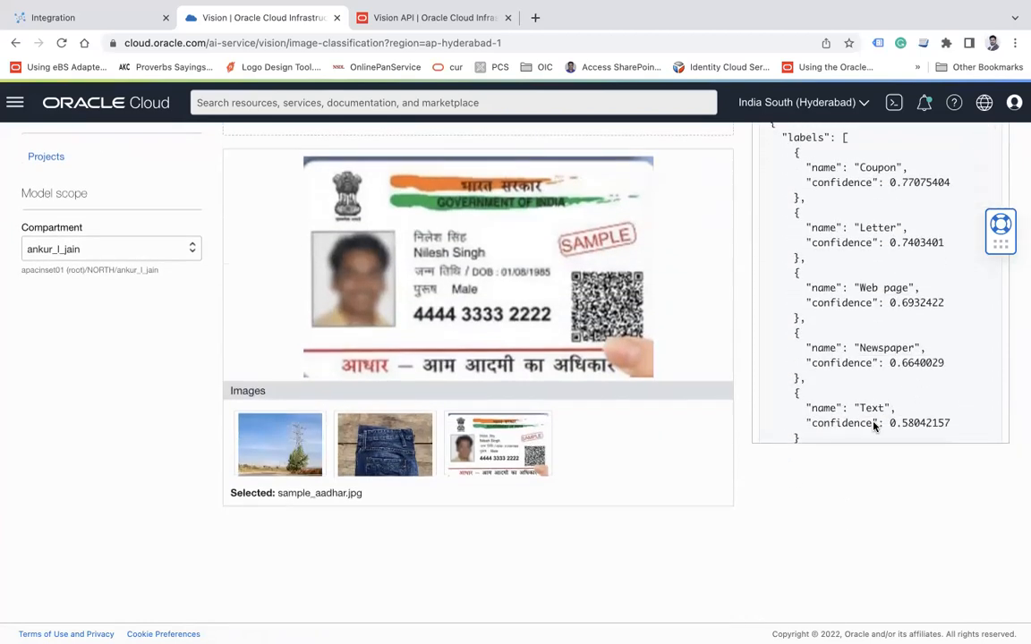
pyautogui.scroll(-1, 874, 427)
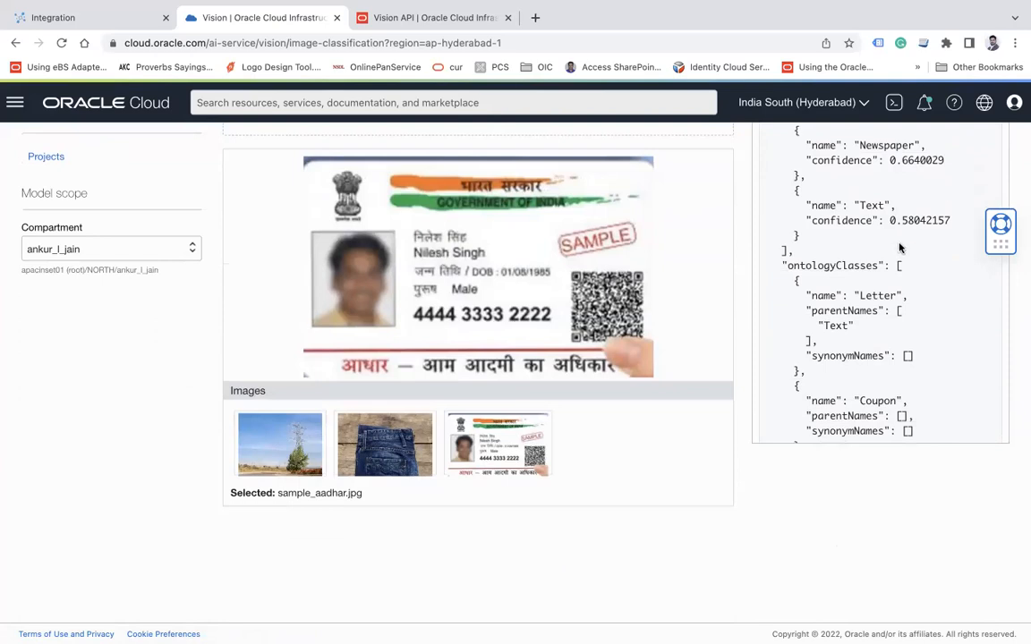
pyautogui.press('super+f')
pyautogui.write('ni')
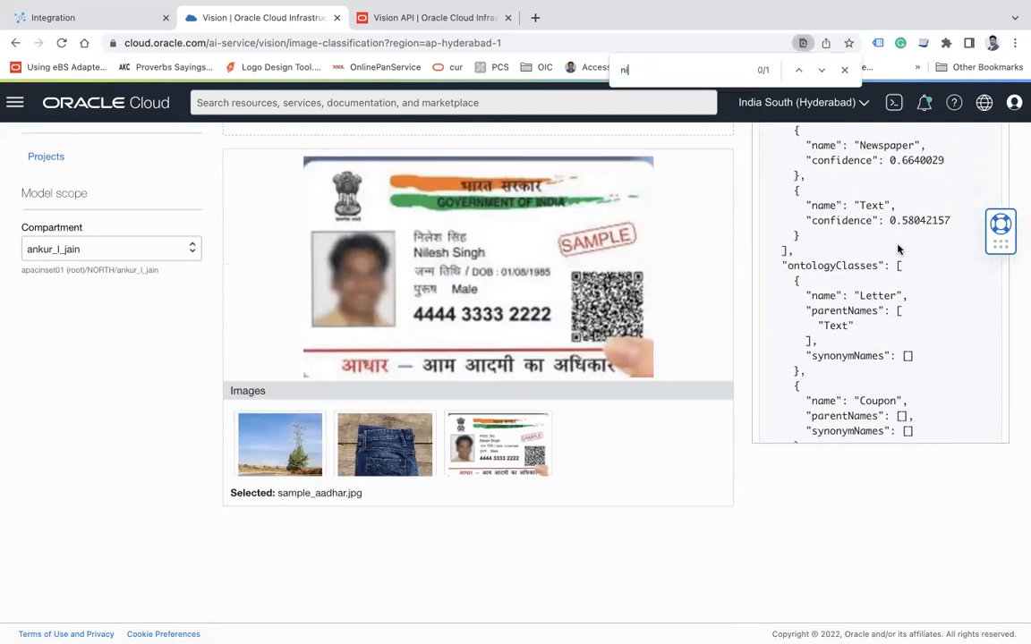
pyautogui.write('lesh')
pyautogui.press('Return')
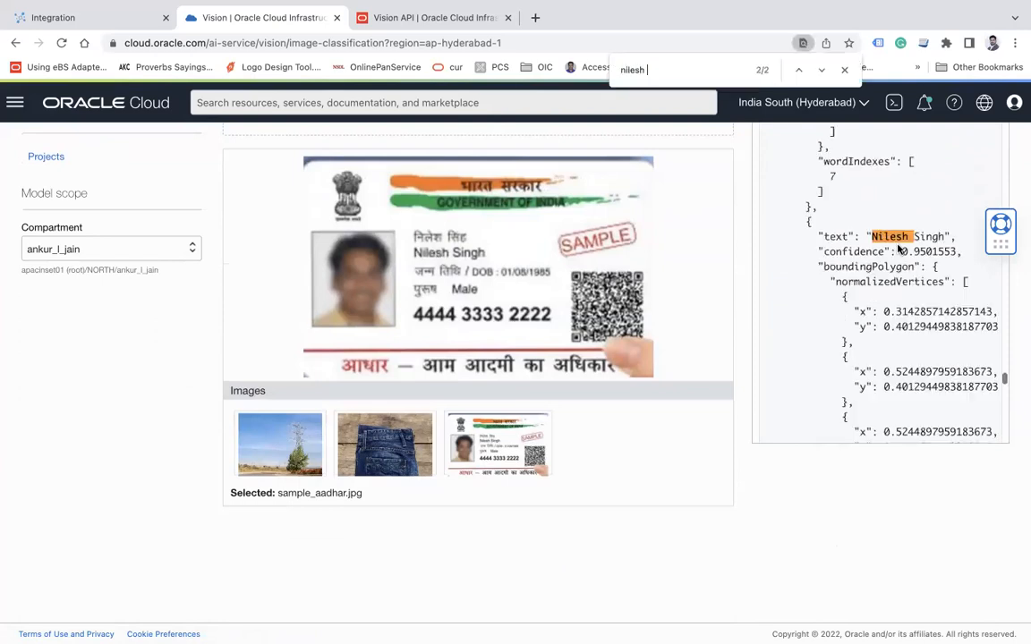
pyautogui.doubleClick(841, 242)
# Scroll the response JSON to the date-of-birth and card-number entries, moving the help widget aside.
pyautogui.scroll(-5, 846, 315)
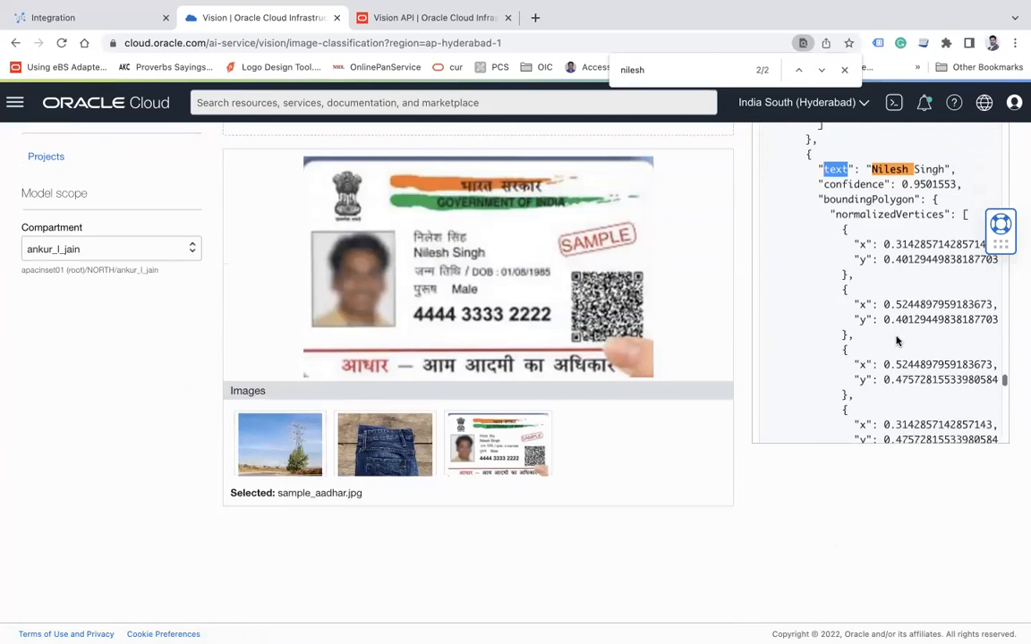
pyautogui.scroll(-1, 896, 340)
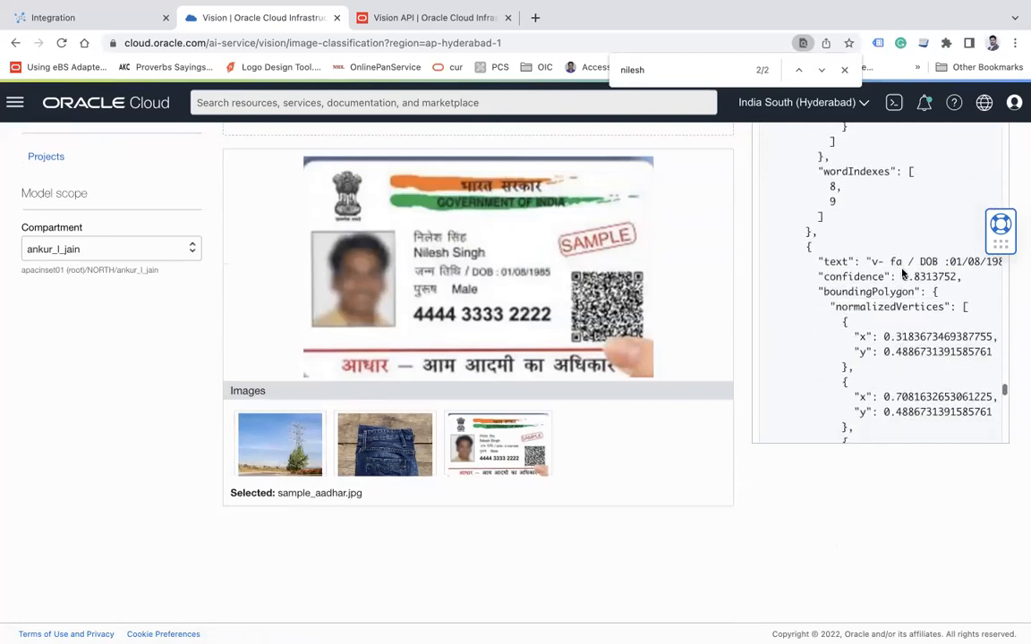
pyautogui.hscroll(2, 931, 286)
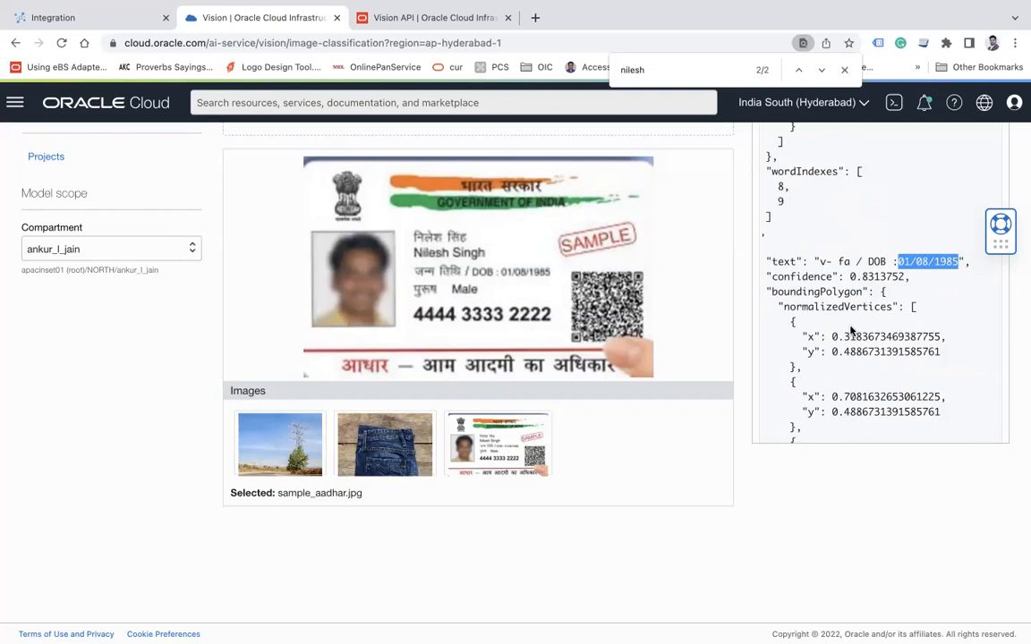
pyautogui.scroll(15, 850, 331)
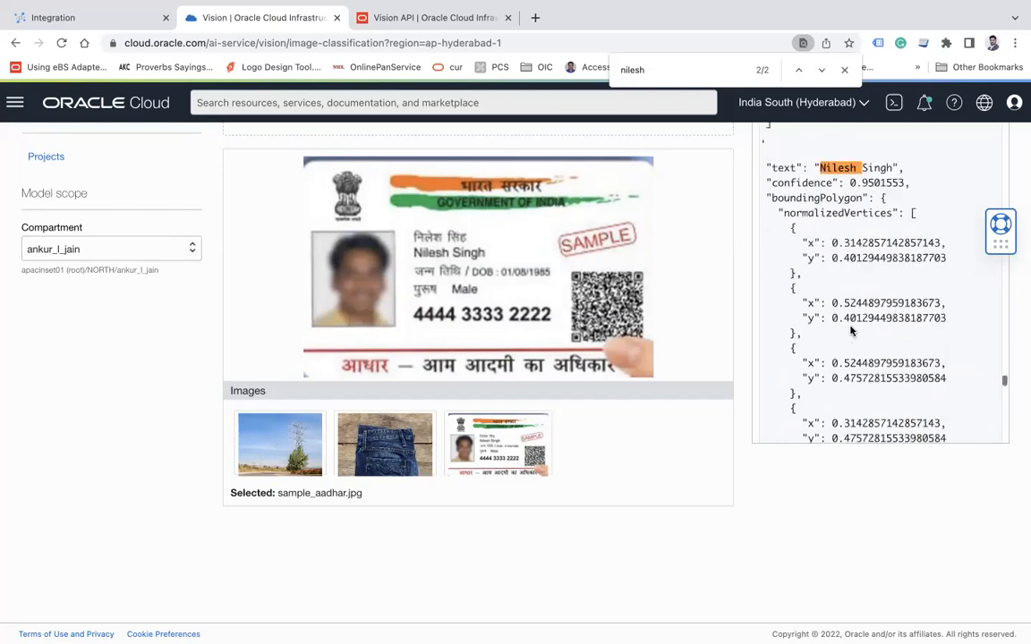
pyautogui.scroll(4, 850, 331)
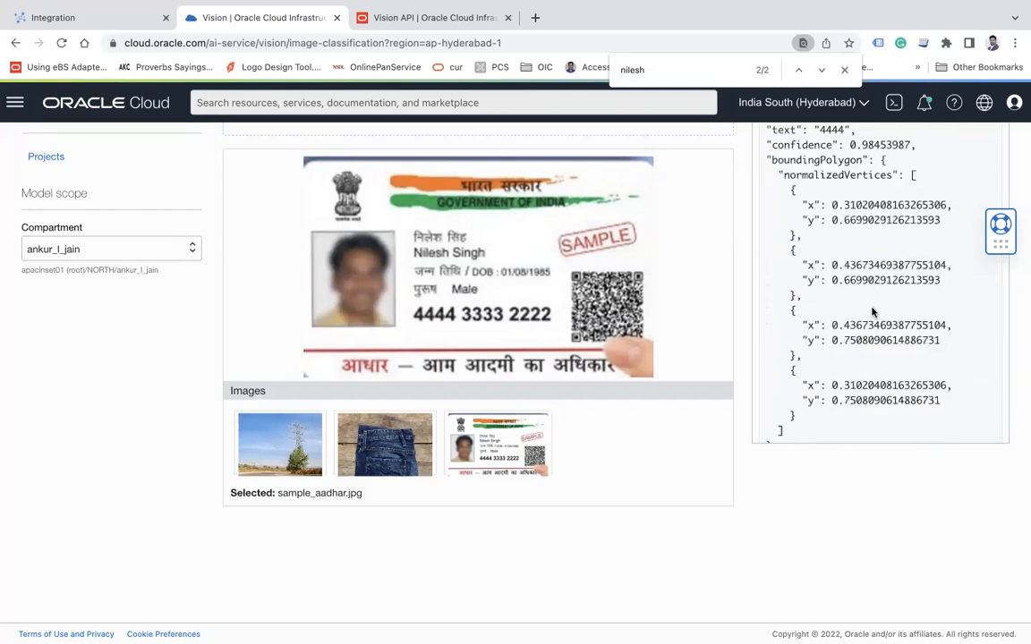
pyautogui.moveTo(999, 238); pyautogui.dragTo(1016, 534)
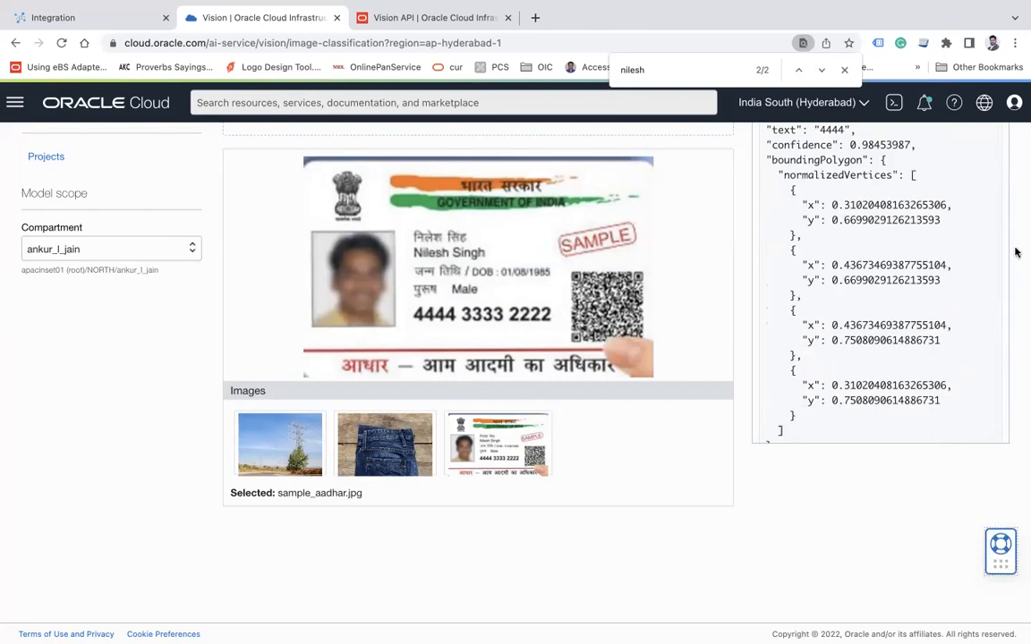
pyautogui.scroll(3, 1012, 241)
pyautogui.scroll(-5, 891, 557)
pyautogui.scroll(15, 889, 558)
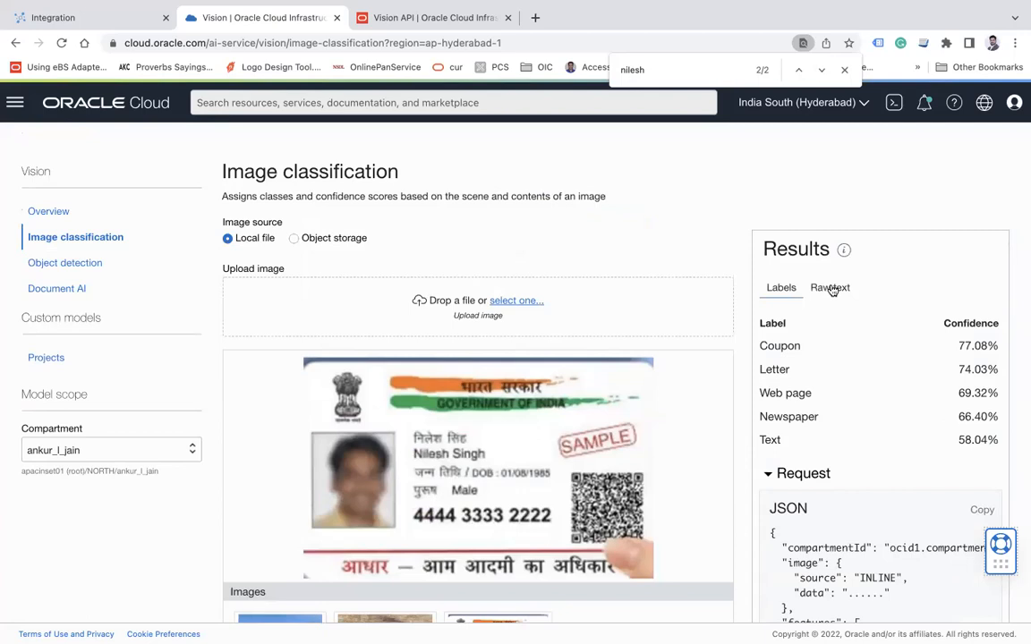
# Show the raw text lines and highlight each line on the card, including name, DOB and card number.
pyautogui.click(832, 288)
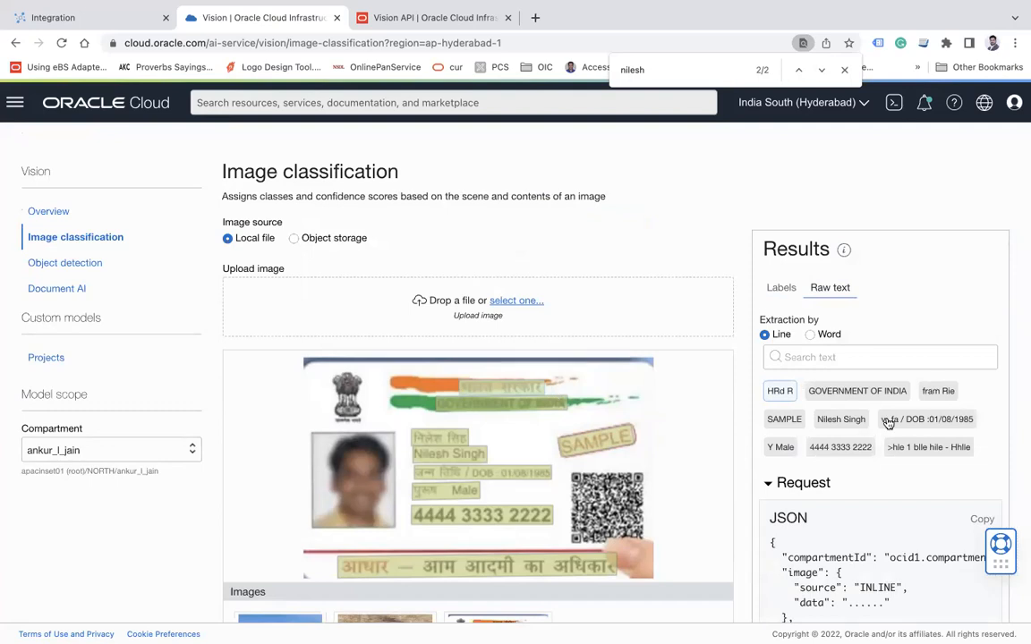
pyautogui.click(858, 391)
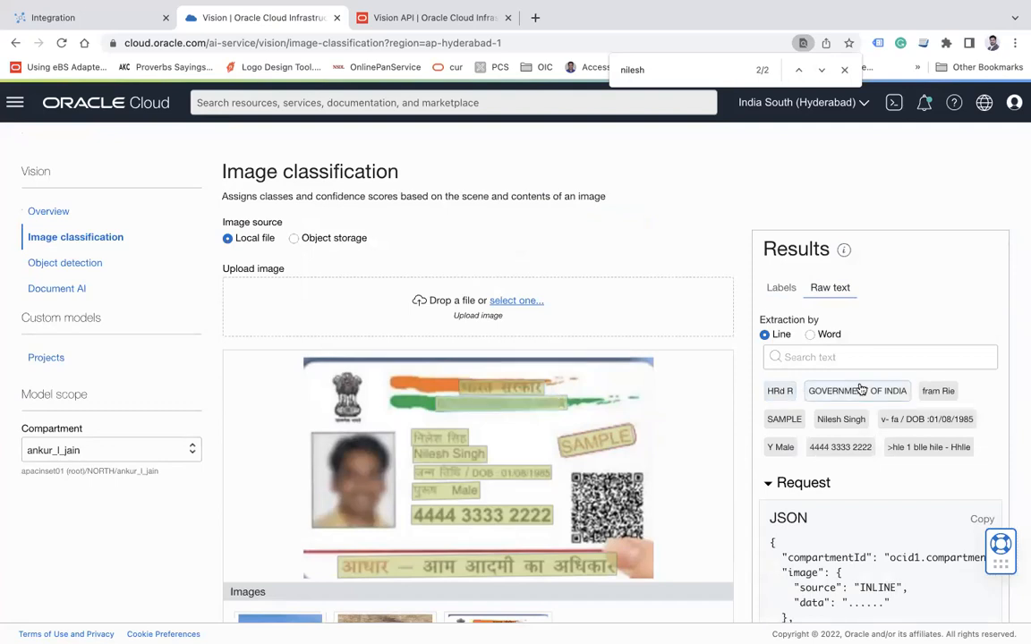
pyautogui.click(942, 392)
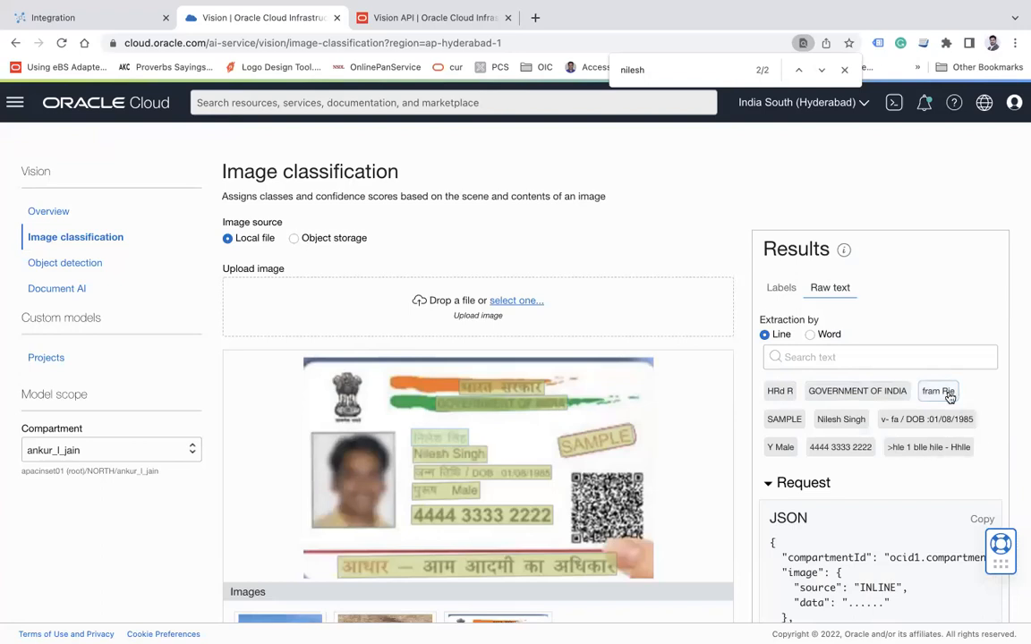
pyautogui.click(789, 419)
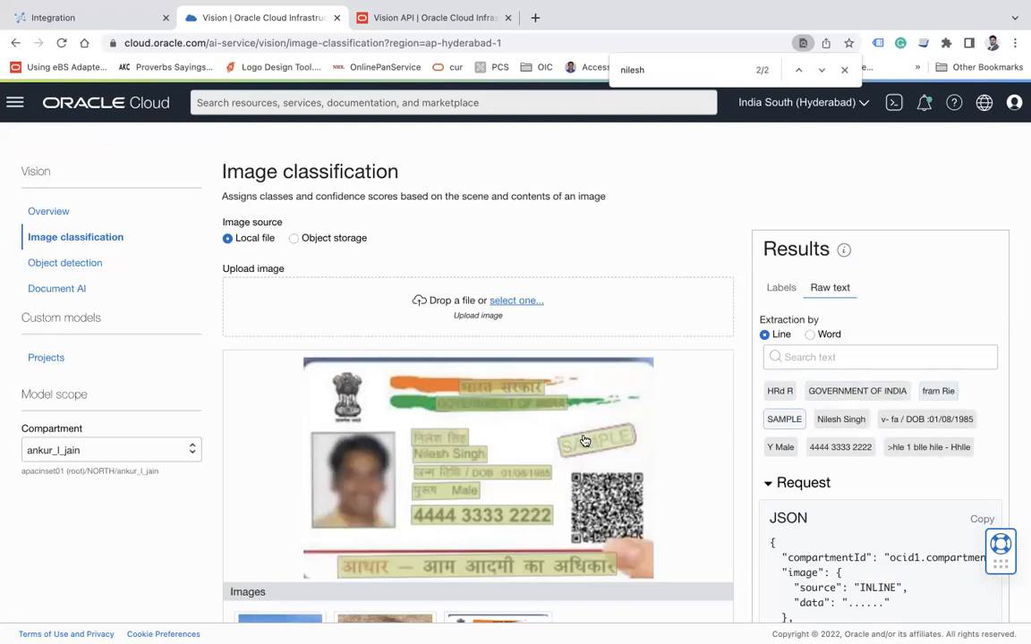
pyautogui.click(841, 418)
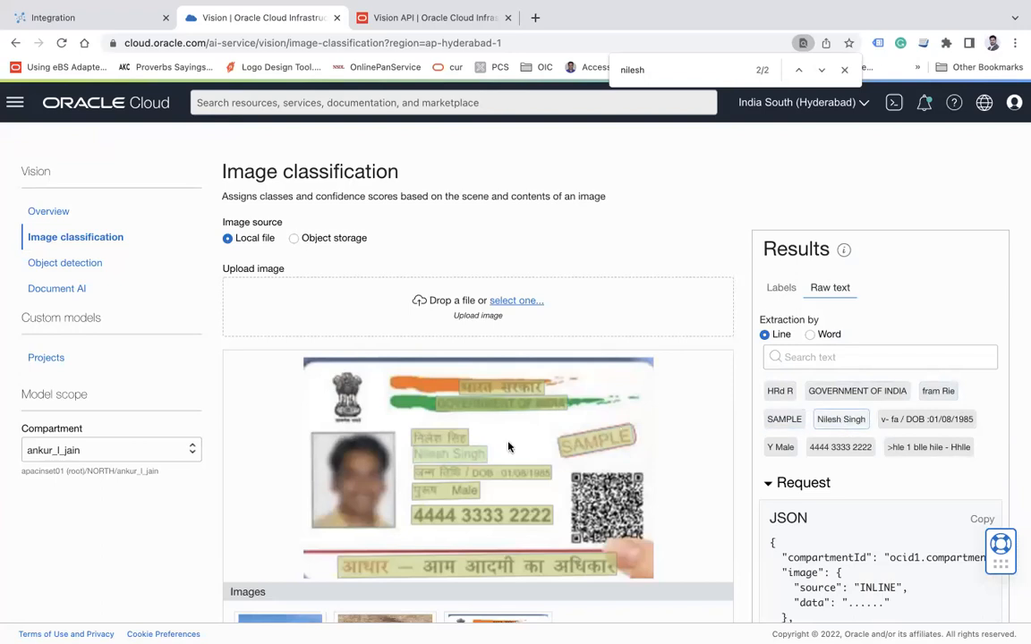
pyautogui.click(917, 418)
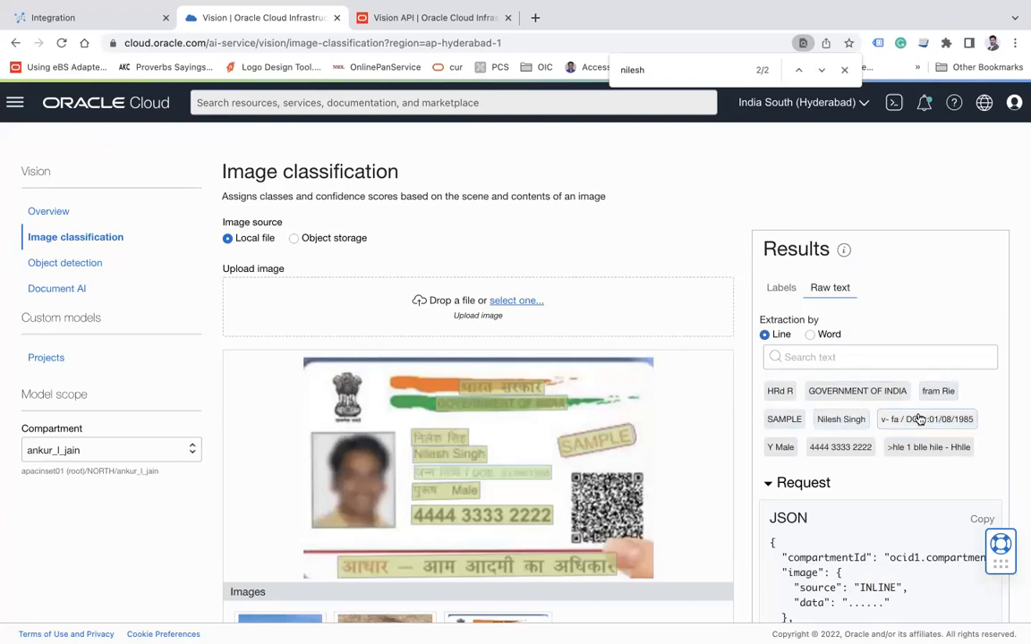
pyautogui.click(779, 447)
pyautogui.click(839, 447)
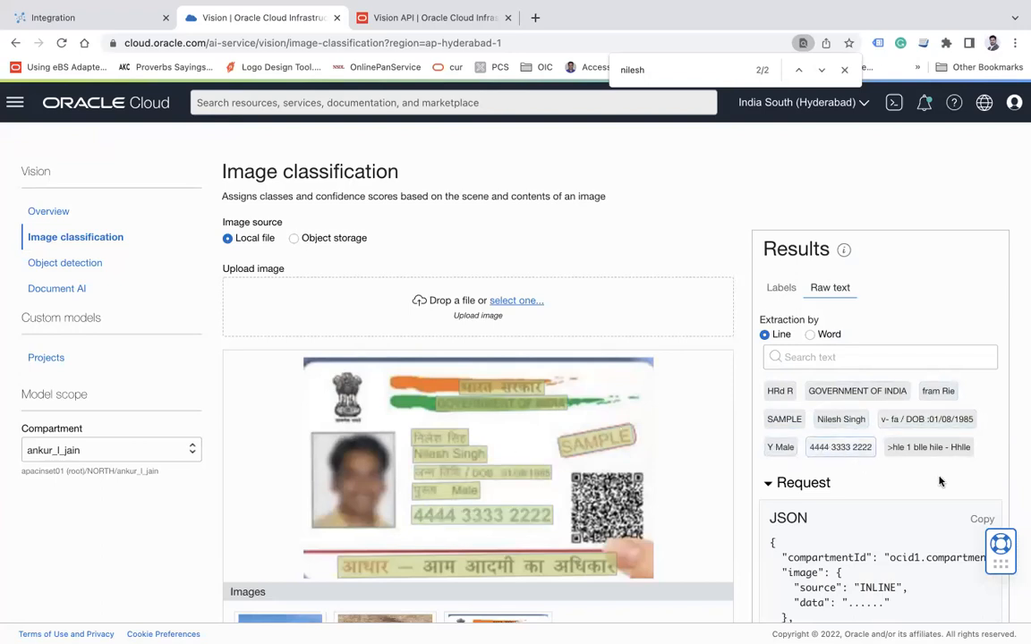
pyautogui.click(927, 449)
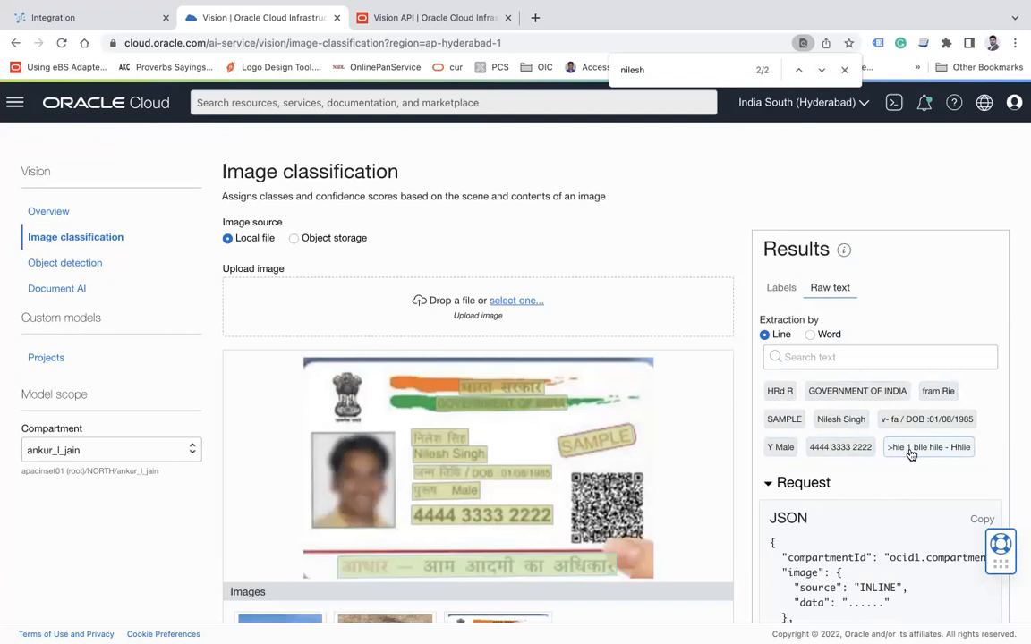
pyautogui.click(833, 422)
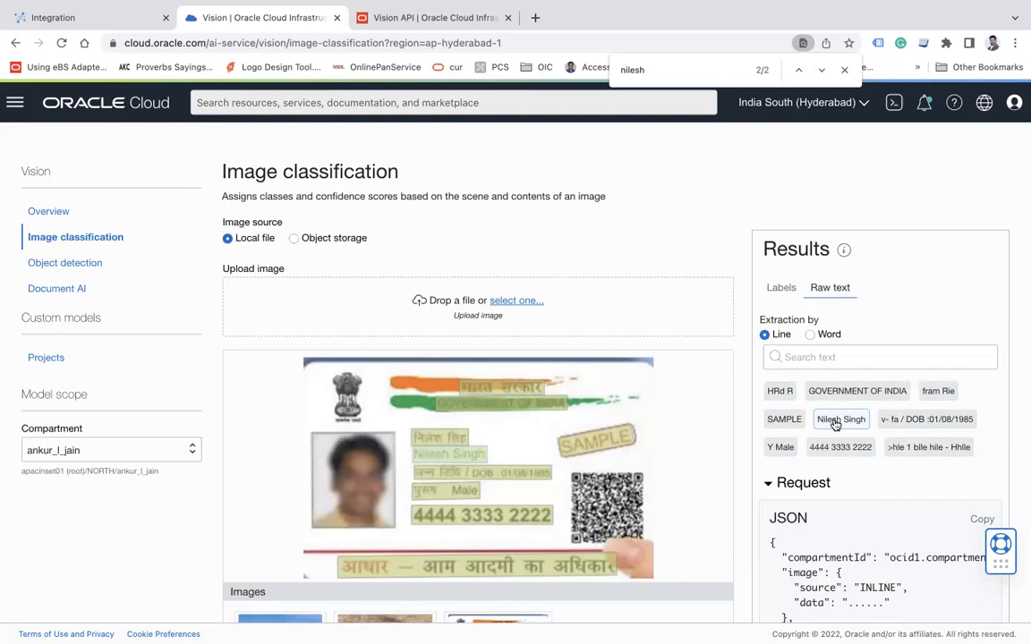
pyautogui.click(891, 420)
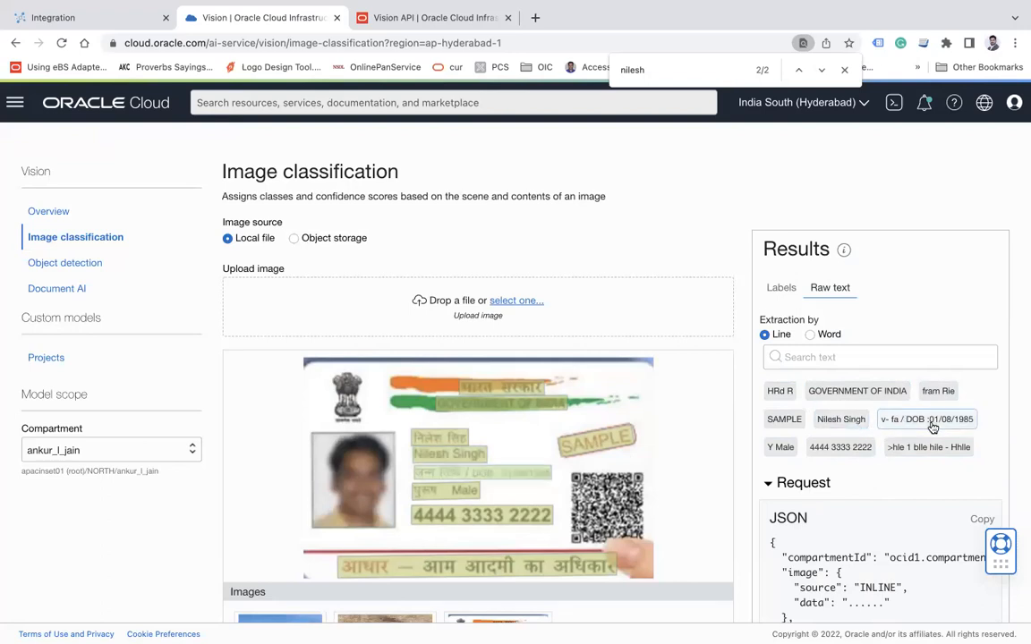
pyautogui.click(850, 452)
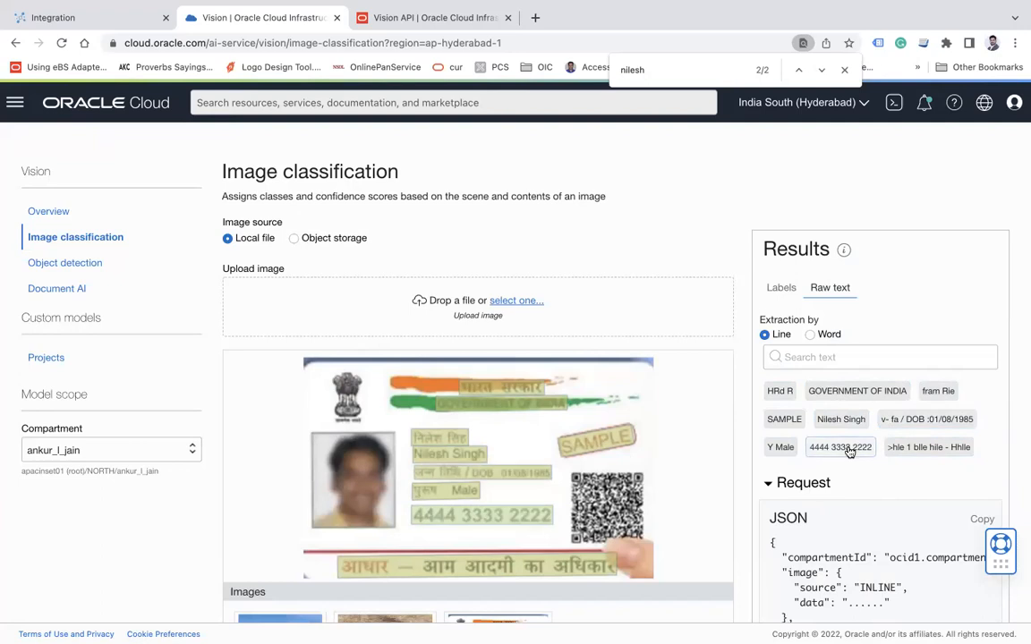
# Highlight individual extracted words like GOVERNMENT, OF, INDIA and SAMPLE, then return to Labels.
pyautogui.click(810, 336)
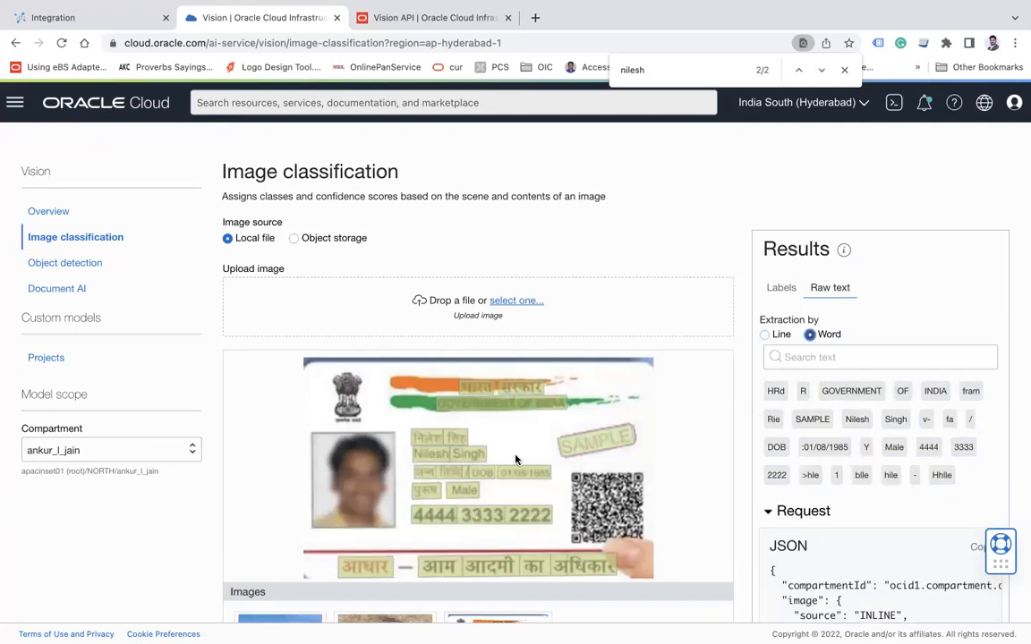
pyautogui.click(776, 392)
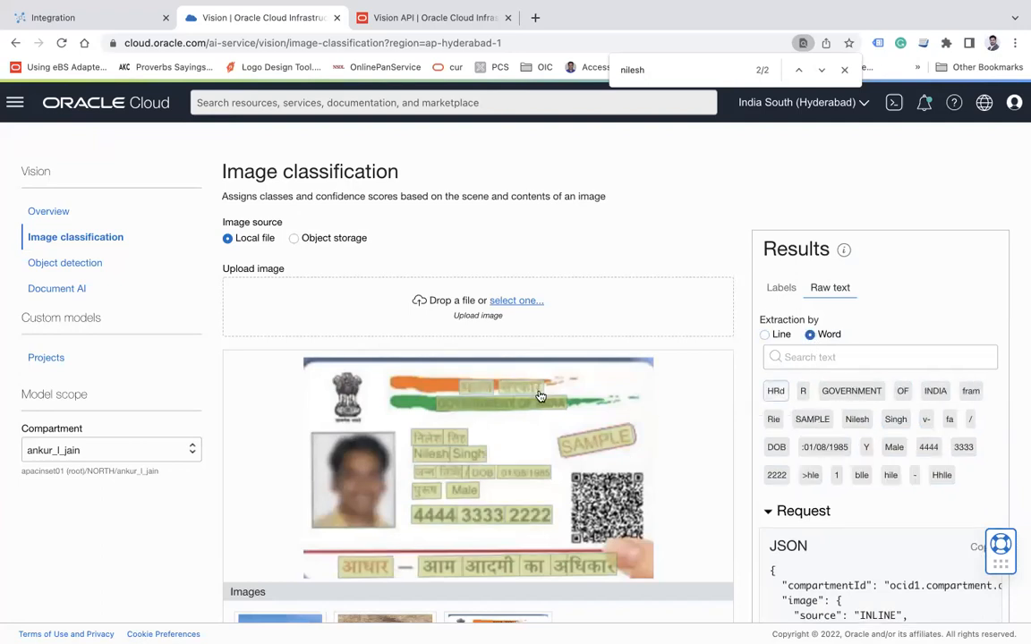
pyautogui.click(837, 391)
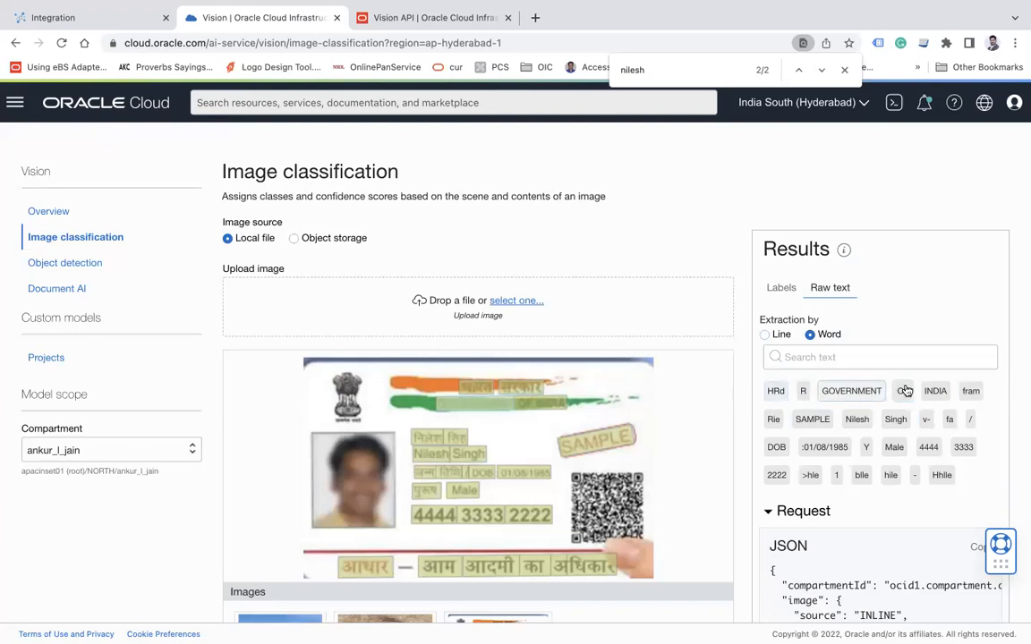
pyautogui.click(903, 391)
pyautogui.click(936, 391)
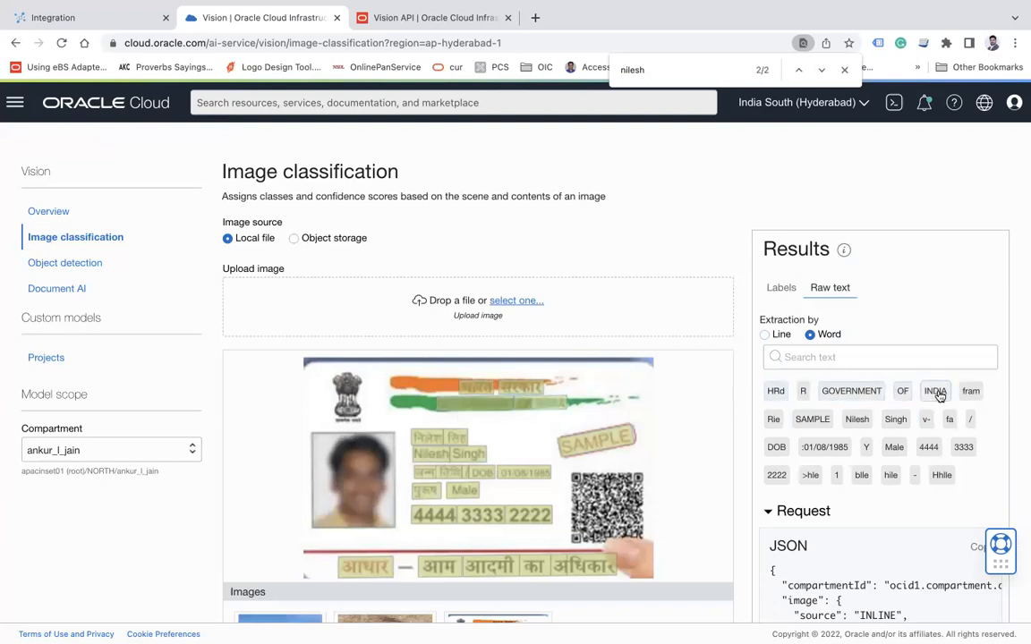
pyautogui.click(971, 394)
pyautogui.click(812, 419)
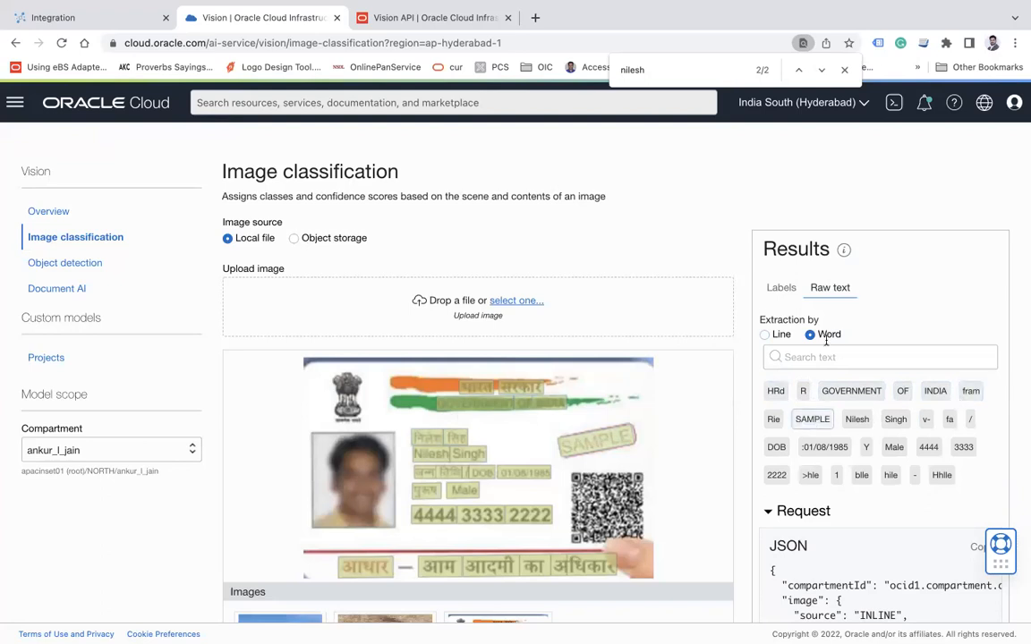
pyautogui.click(781, 287)
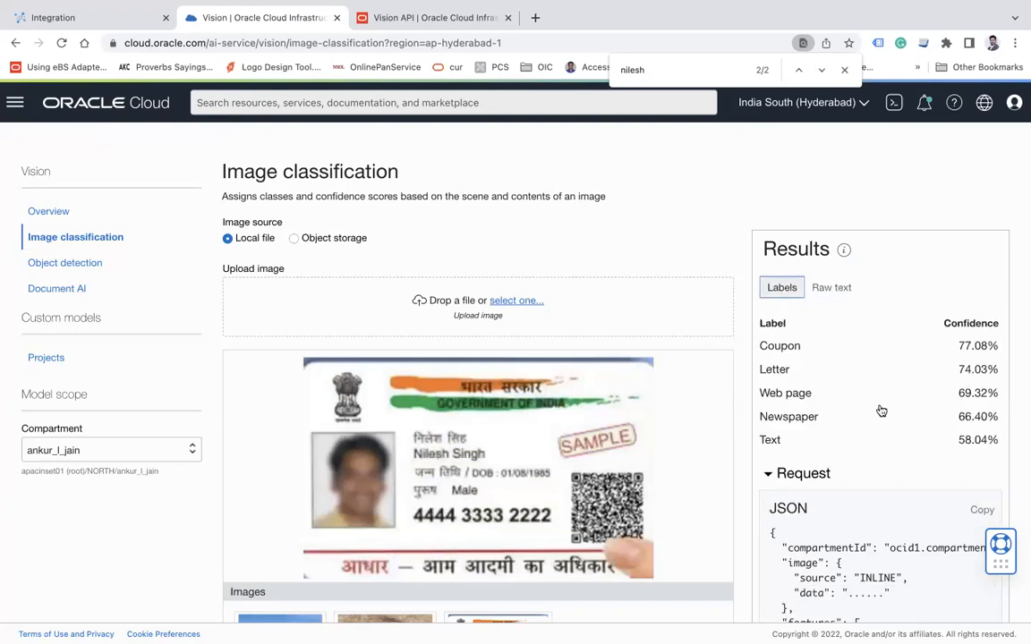
# Scroll the Response JSON to the imageText words array and mark it.
pyautogui.scroll(-10, 879, 411)
pyautogui.scroll(5, 881, 431)
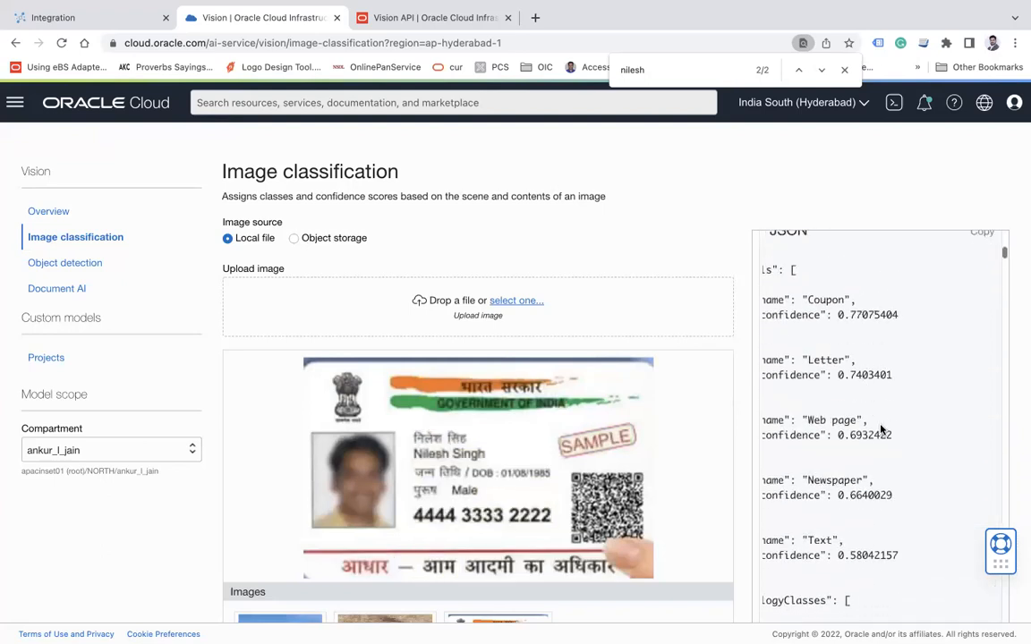
pyautogui.hscroll(-3, 880, 431)
pyautogui.scroll(-8, 881, 430)
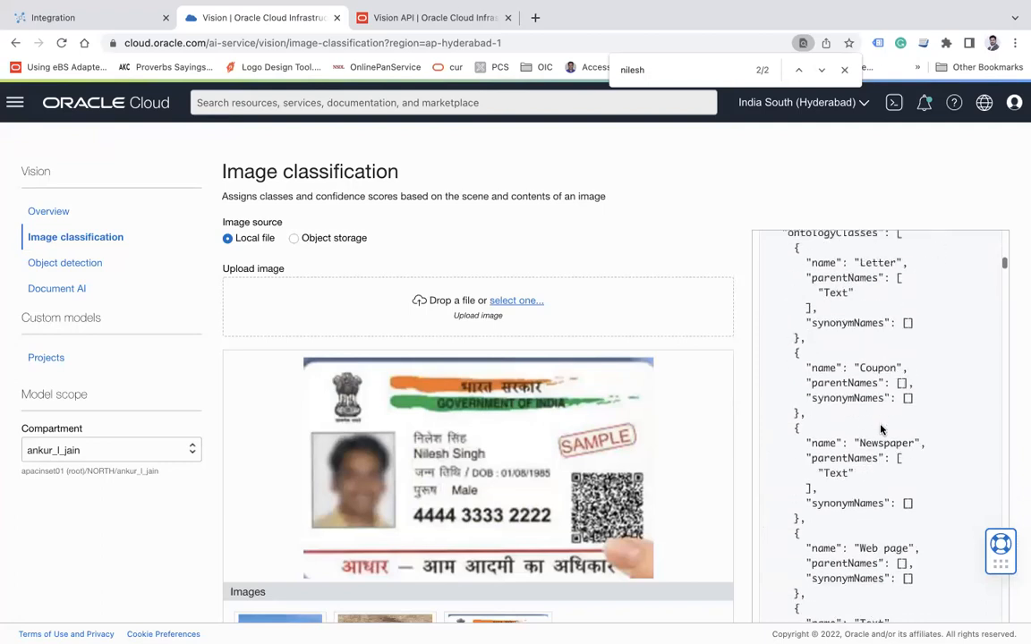
pyautogui.scroll(3, 881, 430)
pyautogui.scroll(-5, 881, 431)
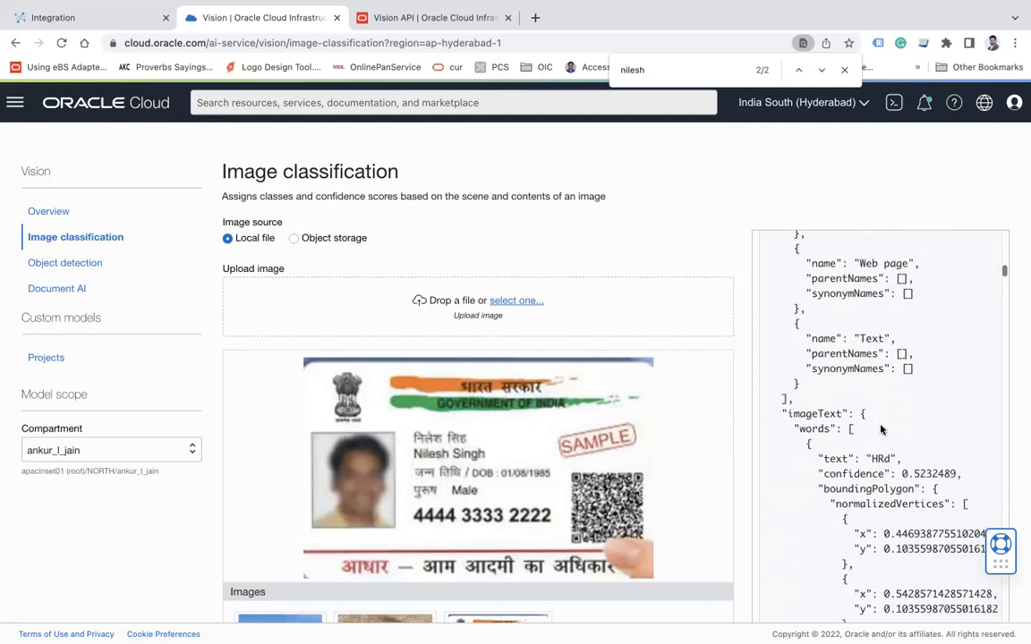
pyautogui.doubleClick(814, 429)
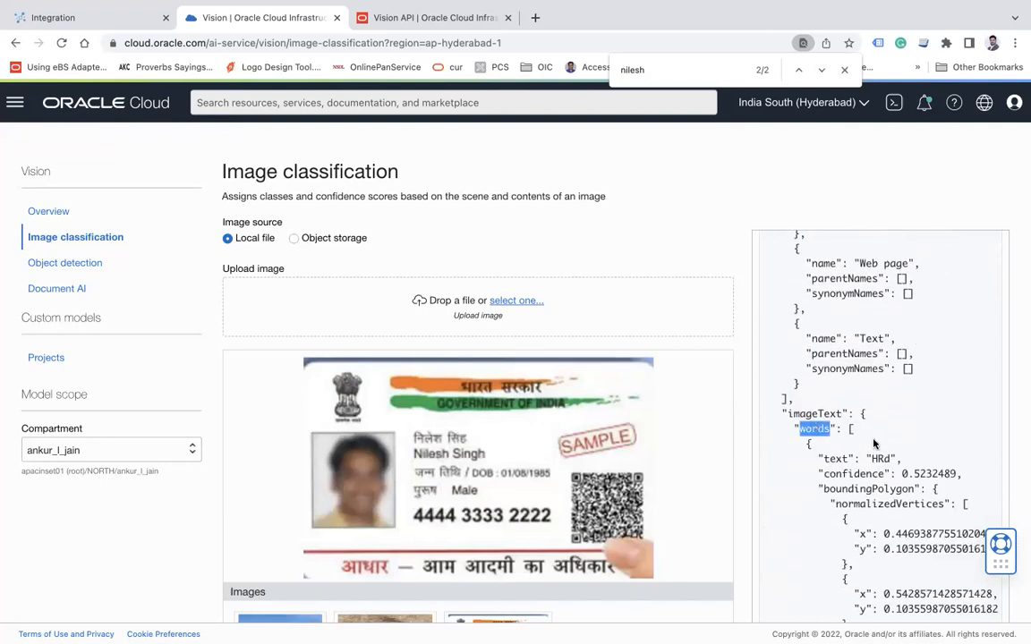
pyautogui.scroll(-10, 852, 456)
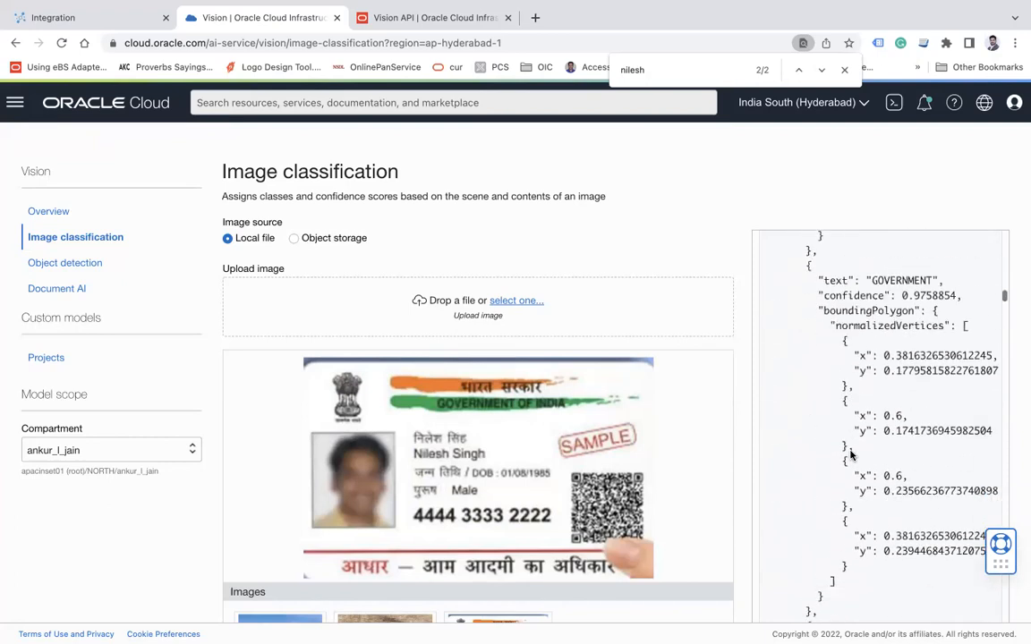
pyautogui.scroll(-10, 851, 456)
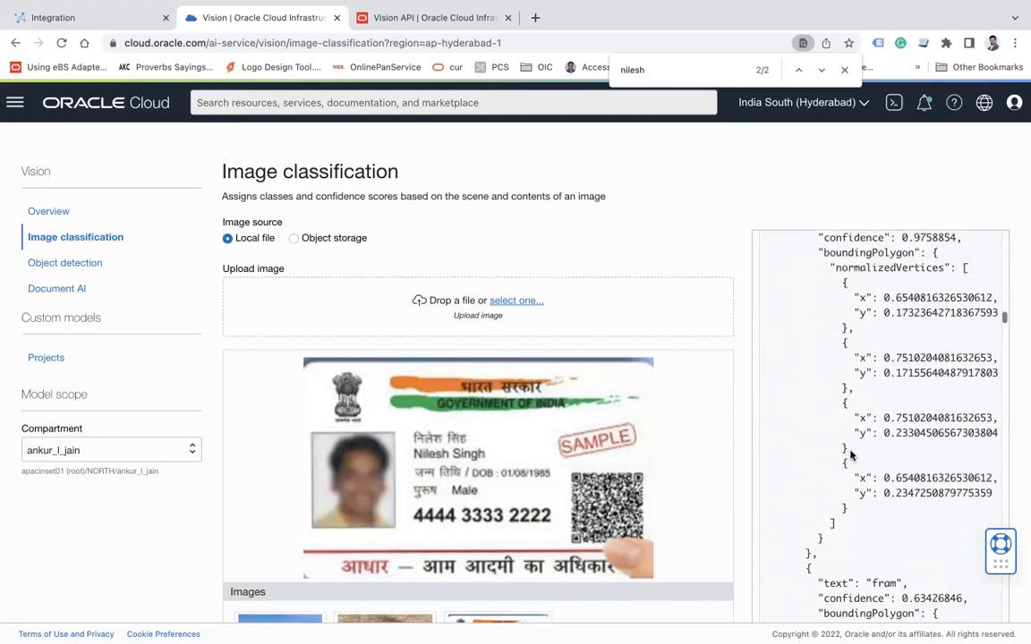
pyautogui.scroll(-10, 851, 456)
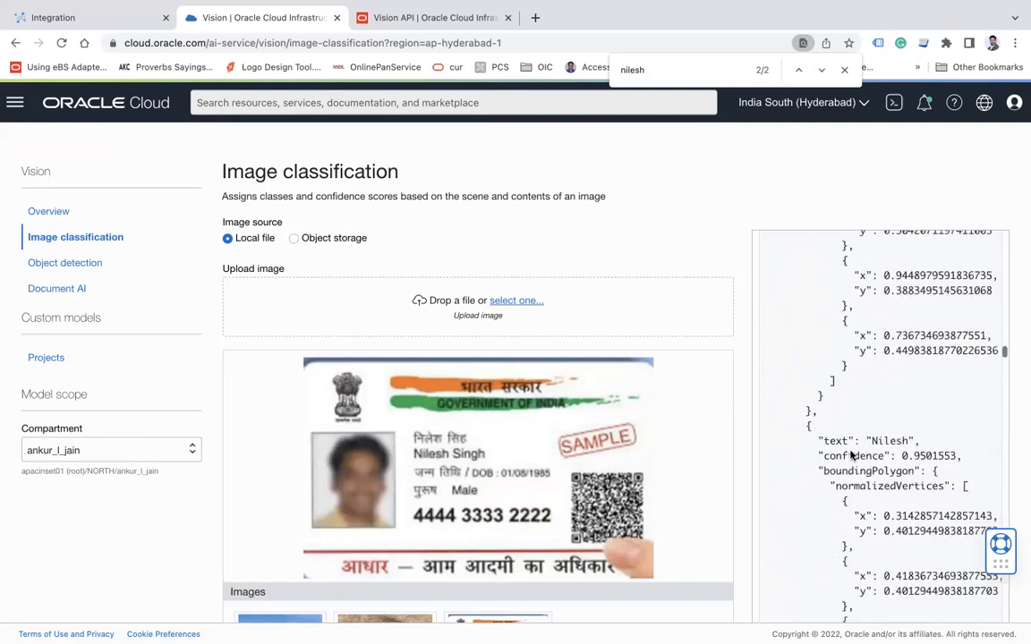
pyautogui.scroll(-10, 851, 456)
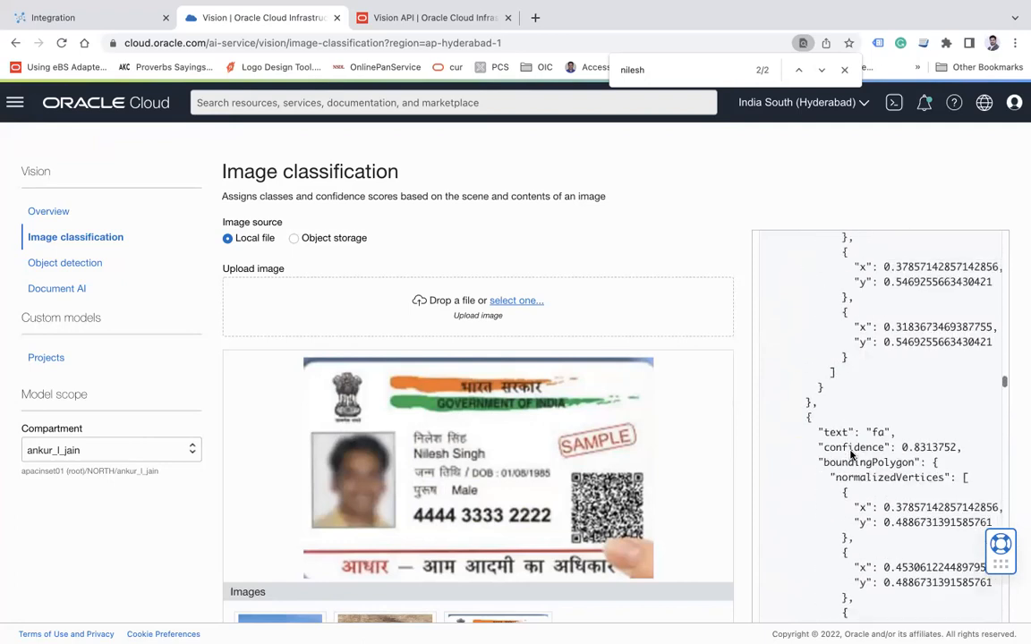
pyautogui.scroll(-5, 851, 456)
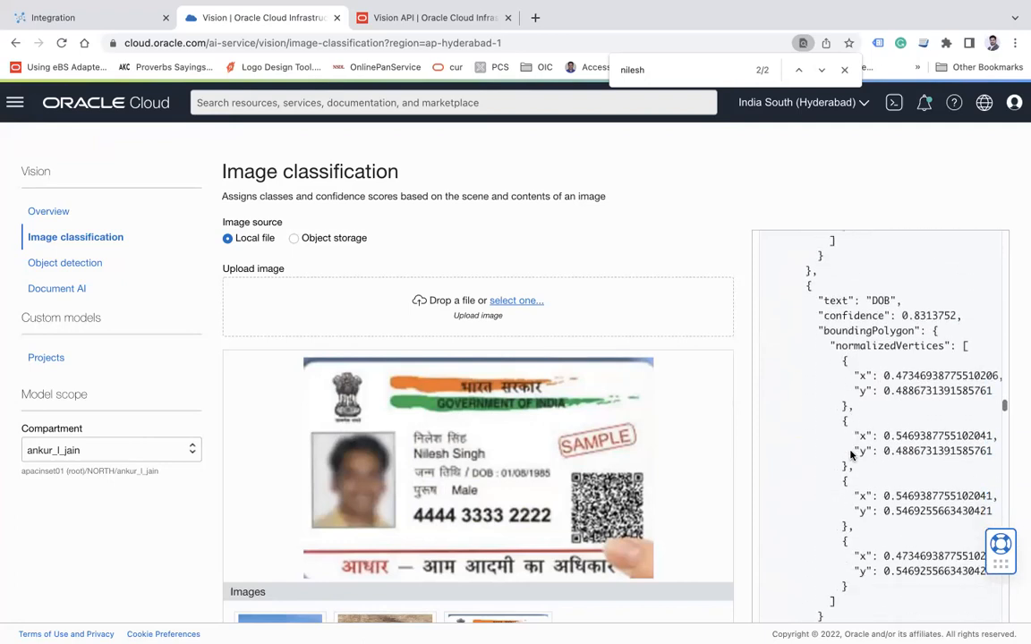
# Search the response for 'lines' to show detected text lines with confidence scores.
pyautogui.hotkey('ctrl', 'f')
pyautogui.write('line')
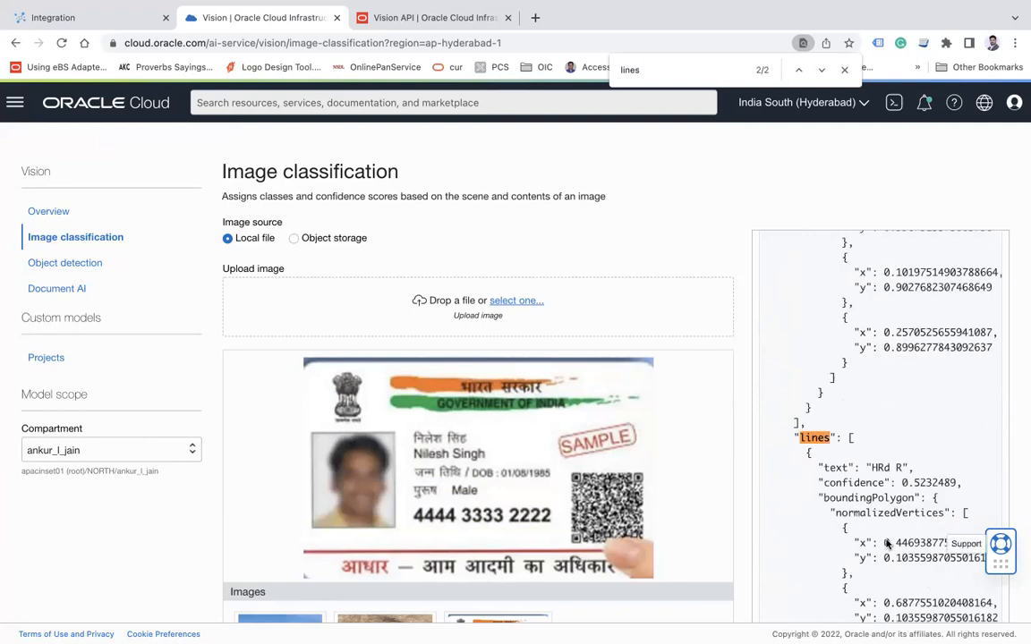
pyautogui.write('s')
pyautogui.scroll(-2, 810, 443)
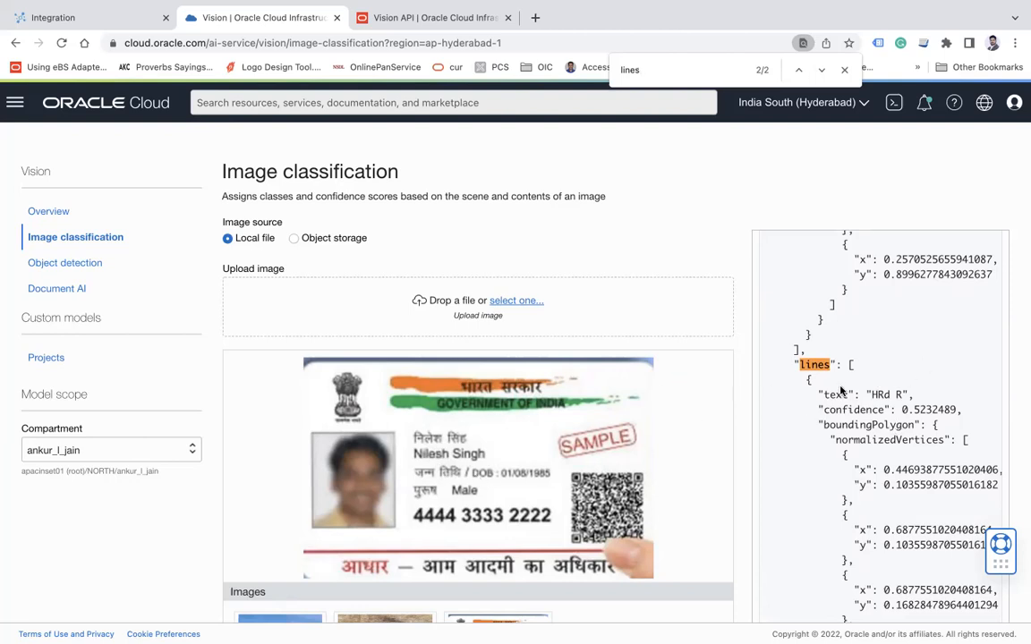
pyautogui.scroll(-10, 859, 355)
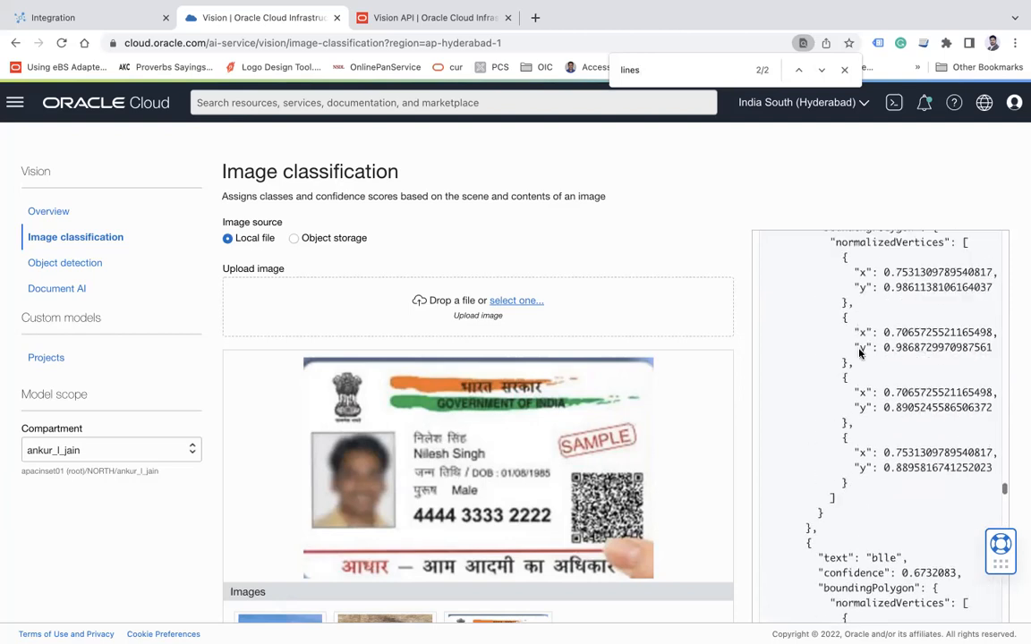
pyautogui.scroll(-5, 859, 355)
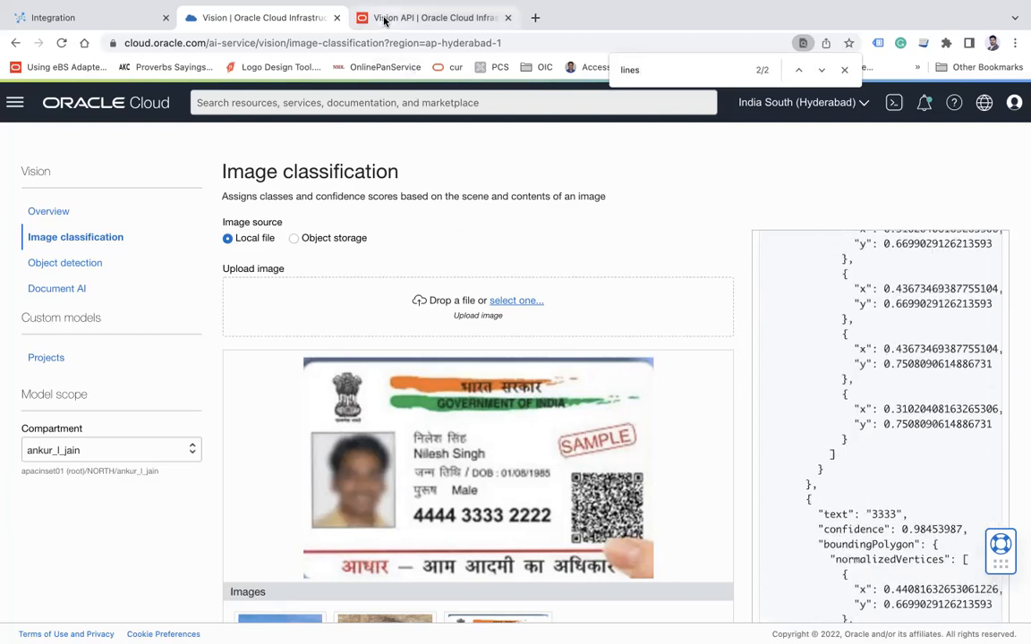
pyautogui.click(444, 17)
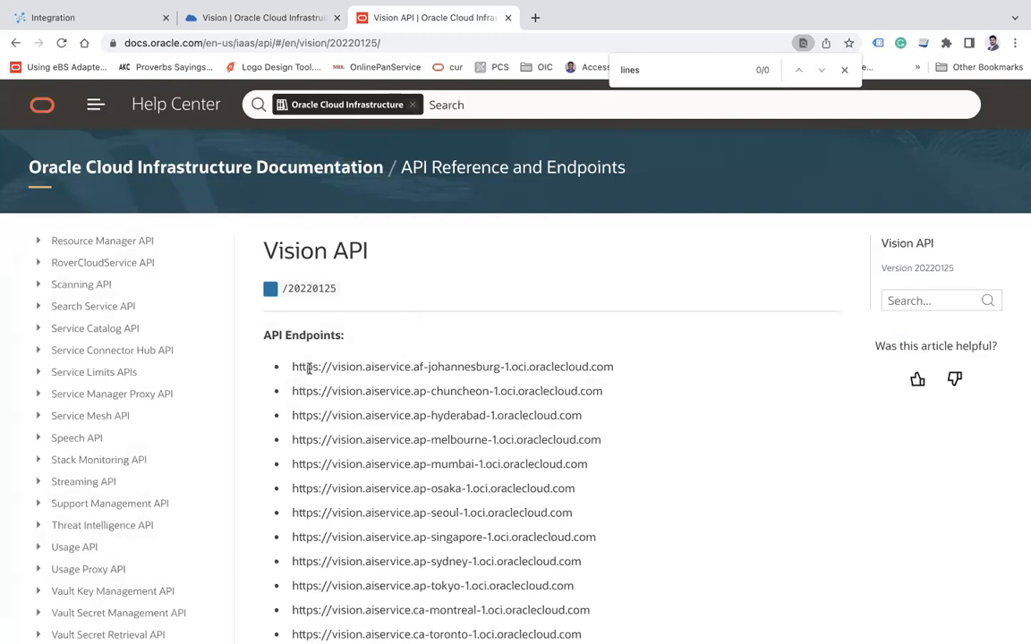
# Check the Vision API endpoint URLs for the Hyderabad and Mumbai regions.
pyautogui.moveTo(299, 367); pyautogui.dragTo(391, 364)
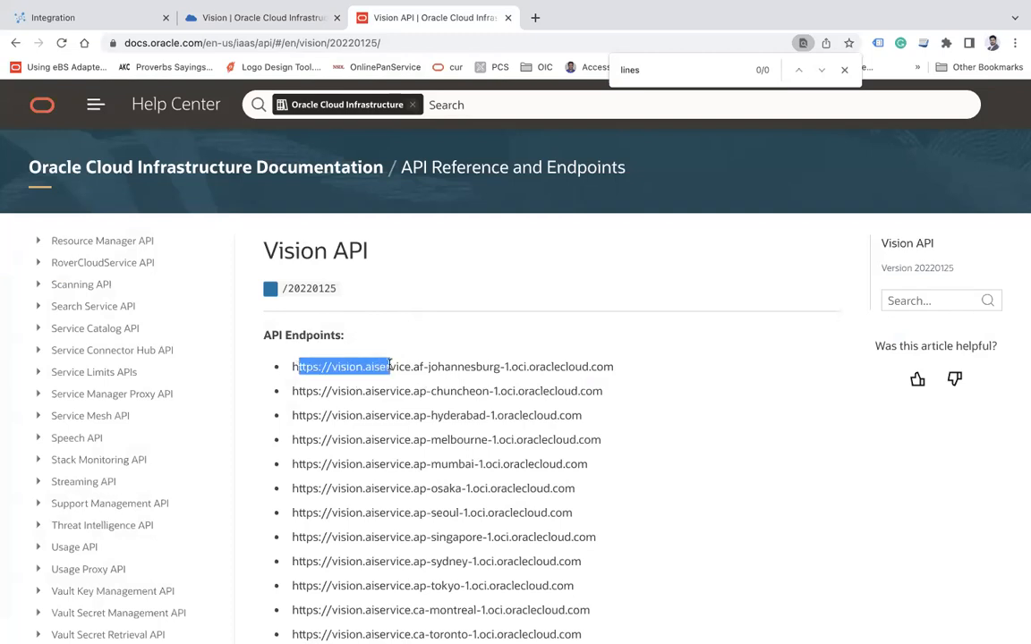
pyautogui.doubleClick(444, 420)
pyautogui.click(444, 420)
pyautogui.moveTo(289, 417); pyautogui.dragTo(594, 419)
pyautogui.scroll(-2, 594, 420)
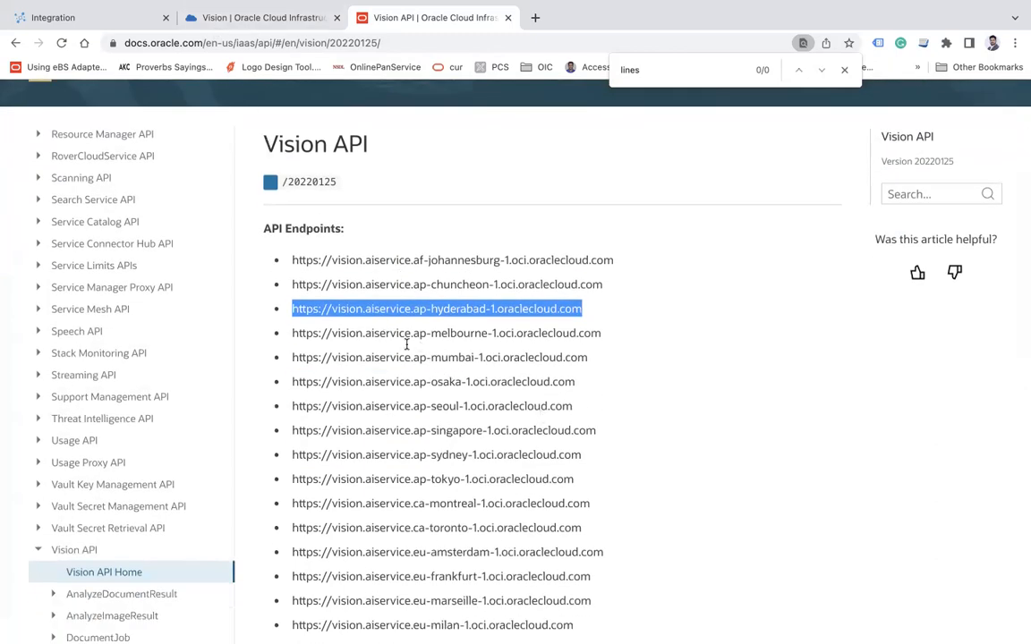
pyautogui.moveTo(432, 358); pyautogui.dragTo(503, 358)
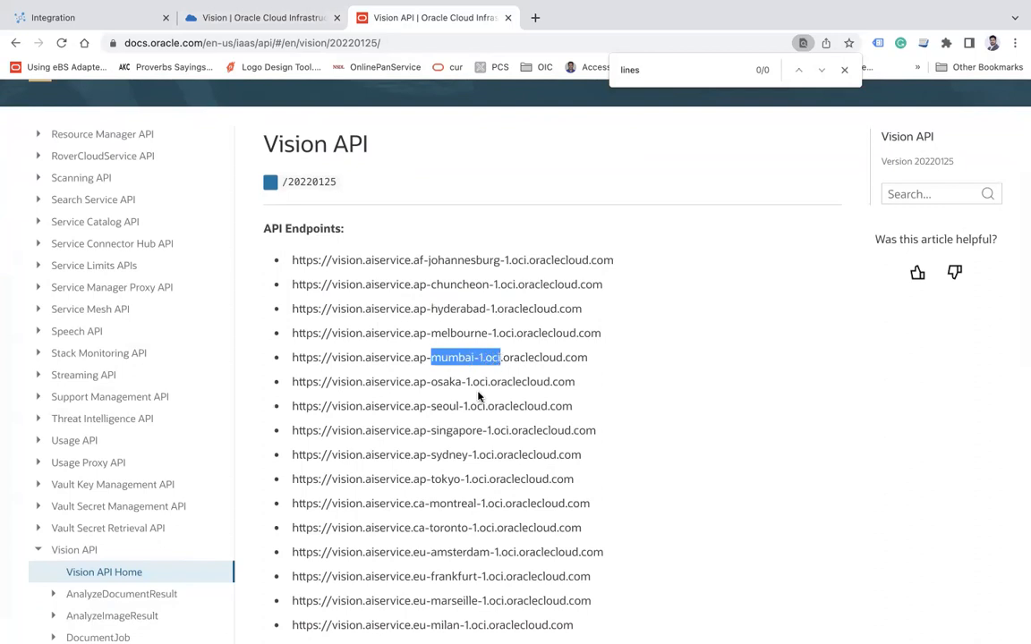
pyautogui.doubleClick(426, 379)
pyautogui.scroll(-2, 36, 486)
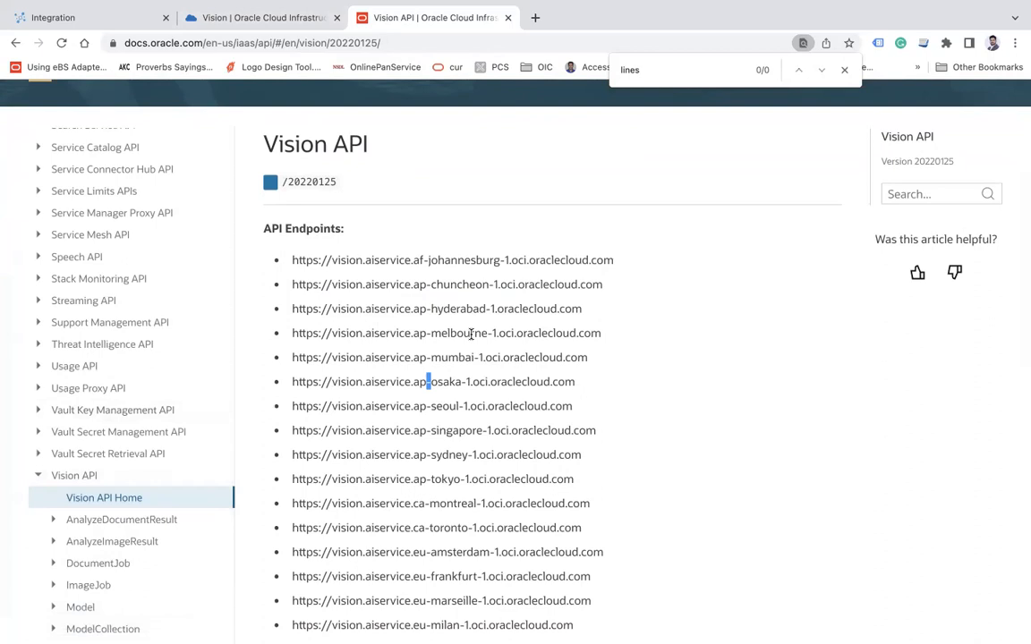
pyautogui.scroll(-2, 104, 455)
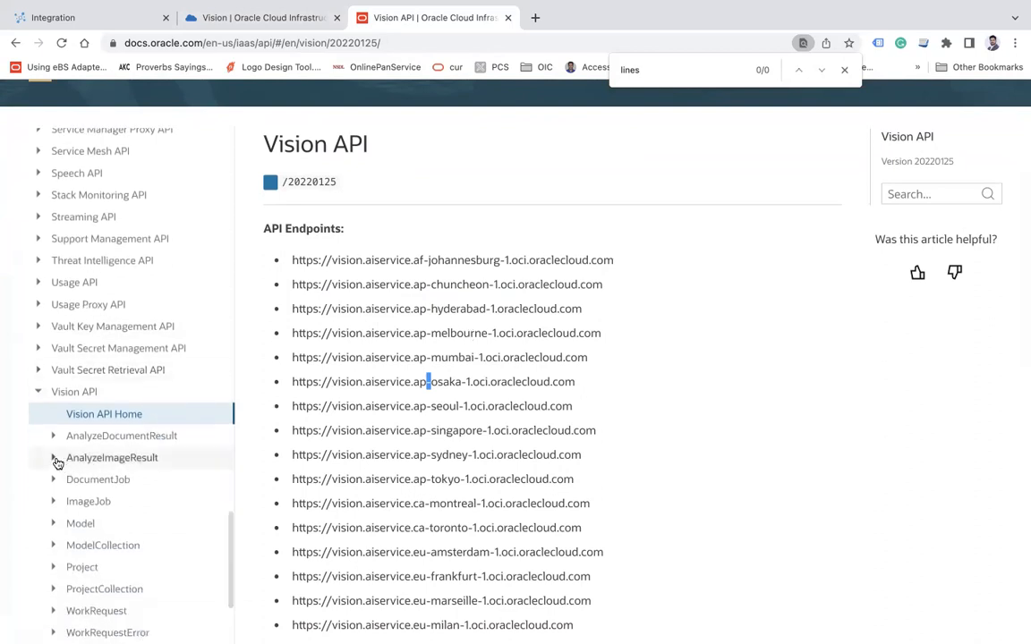
# Open the AnalyzeImage reference and note its POST /20220125/actions/analyzeImage endpoint.
pyautogui.click(94, 457)
pyautogui.click(116, 501)
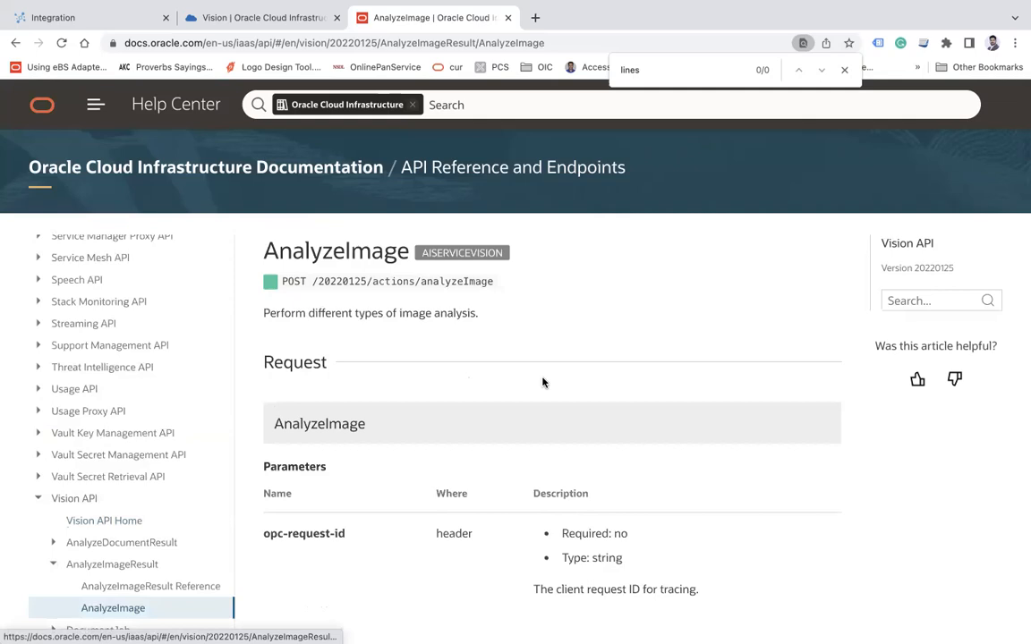
pyautogui.doubleClick(289, 281)
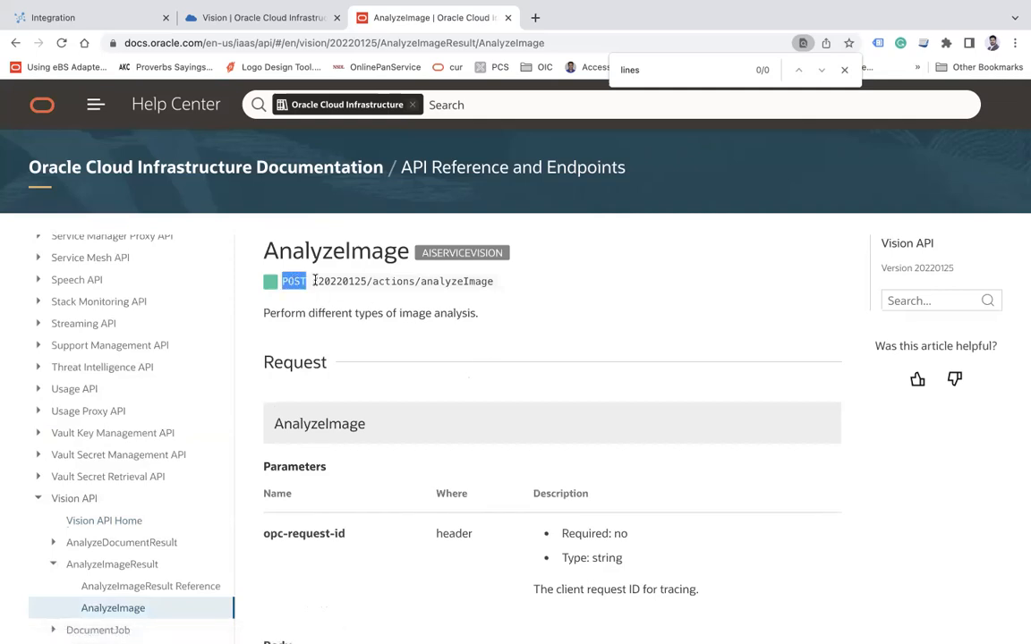
pyautogui.moveTo(318, 281); pyautogui.dragTo(391, 279)
pyautogui.doubleClick(451, 281)
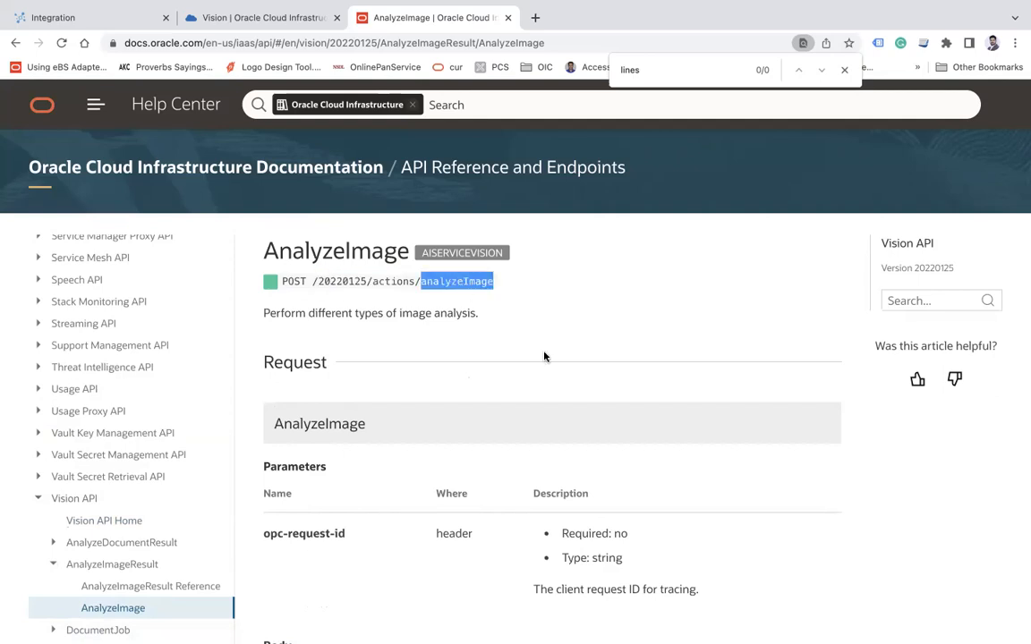
pyautogui.scroll(-4, 580, 391)
pyautogui.scroll(3, 580, 391)
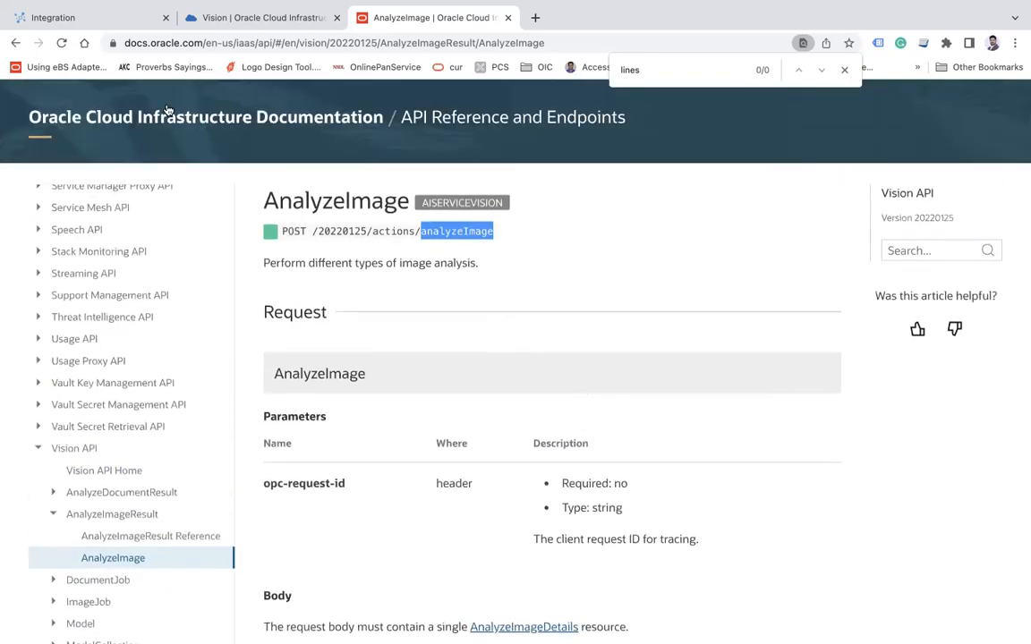
pyautogui.click(79, 18)
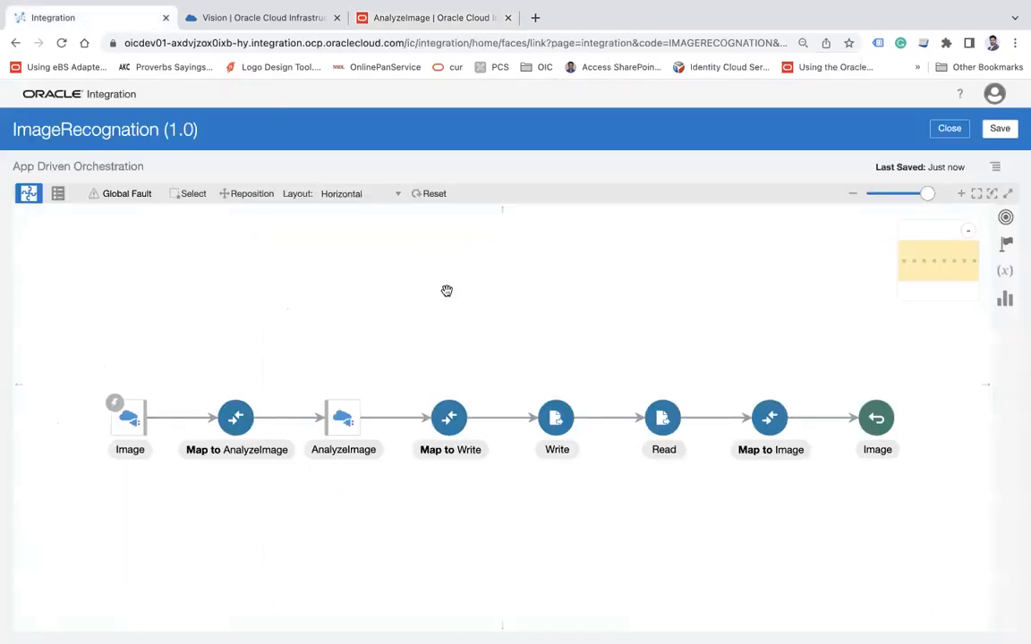
# Open the Image trigger's REST endpoint setup and review its relative resource URI.
pyautogui.click(124, 419)
pyautogui.click(142, 358)
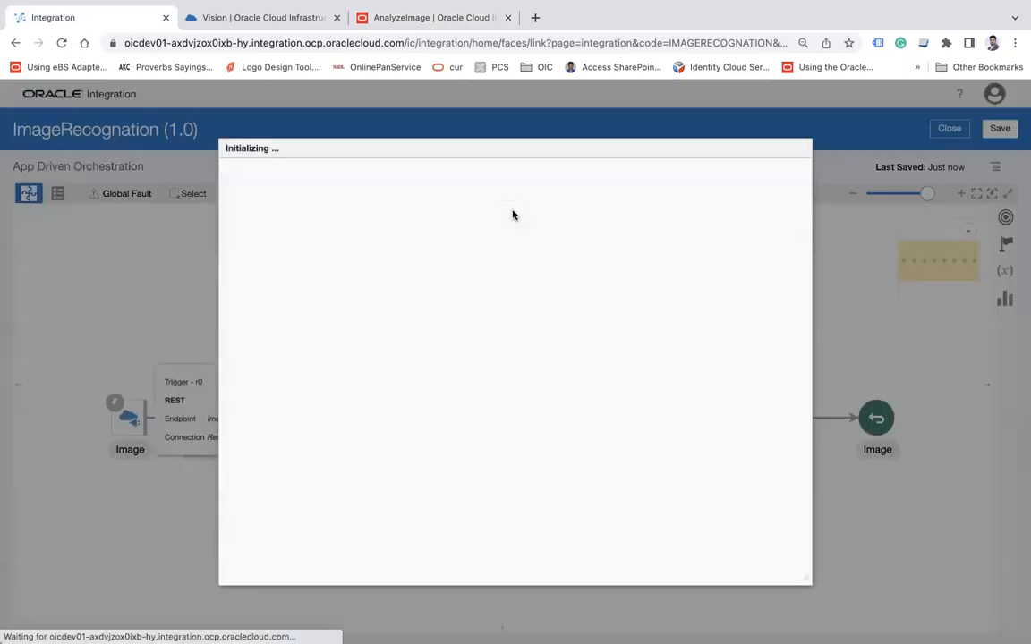
pyautogui.click(266, 280)
pyautogui.click(365, 372)
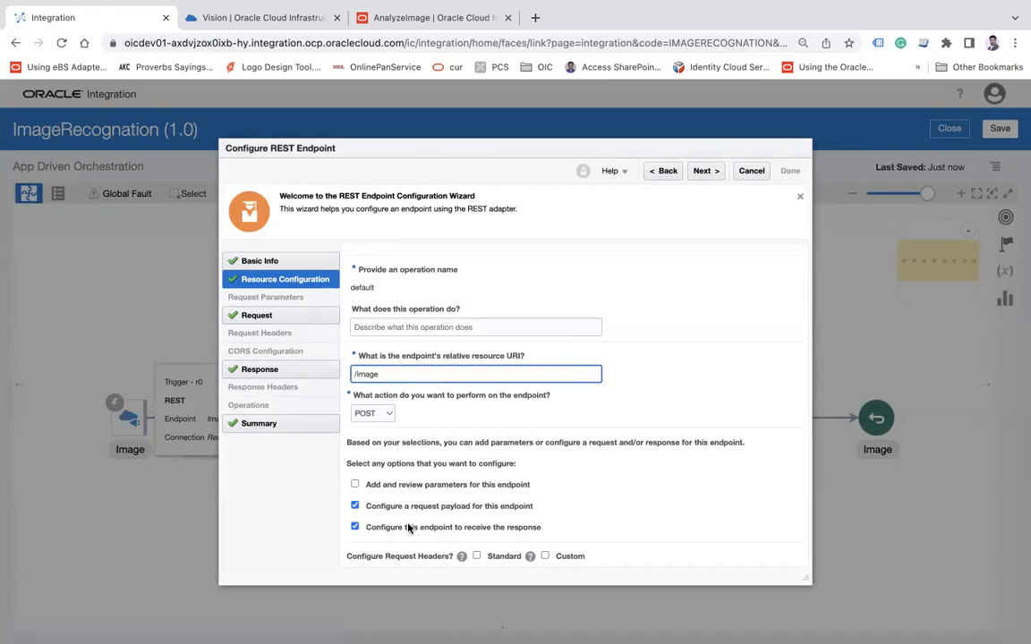
pyautogui.click(701, 171)
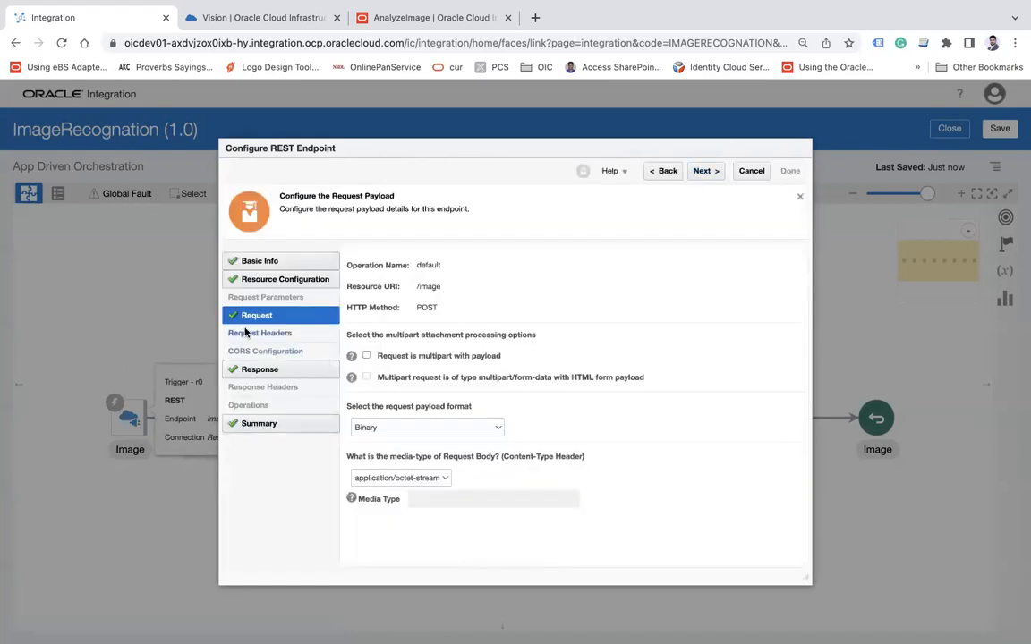
# Review the dob, name, phone and aadhar response sample, then cancel the trigger setup unchanged.
pyautogui.click(703, 171)
pyautogui.click(702, 451)
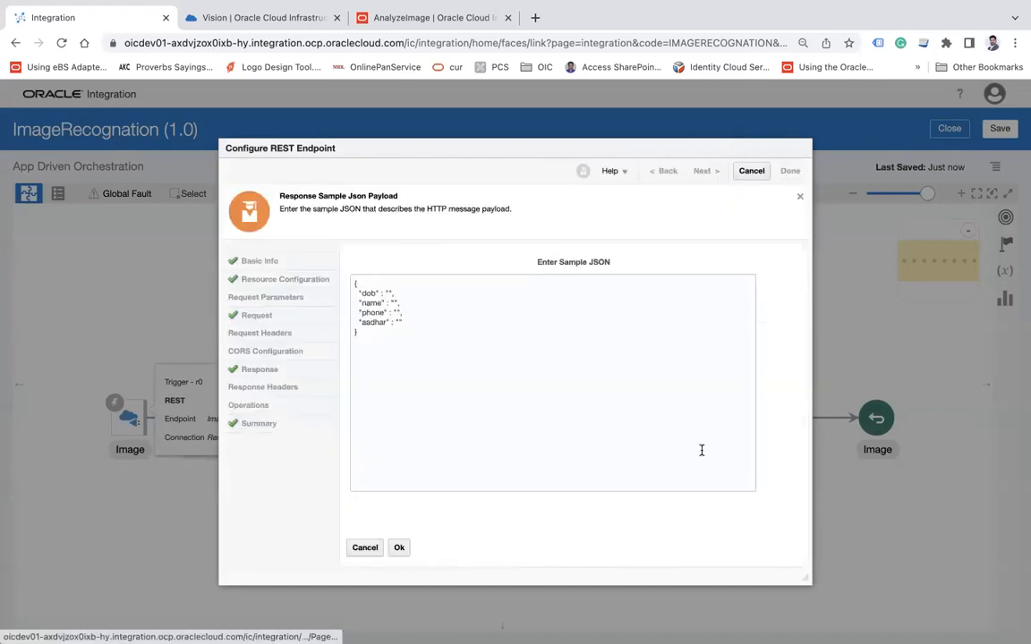
pyautogui.moveTo(359, 333); pyautogui.dragTo(343, 283)
pyautogui.click(437, 365)
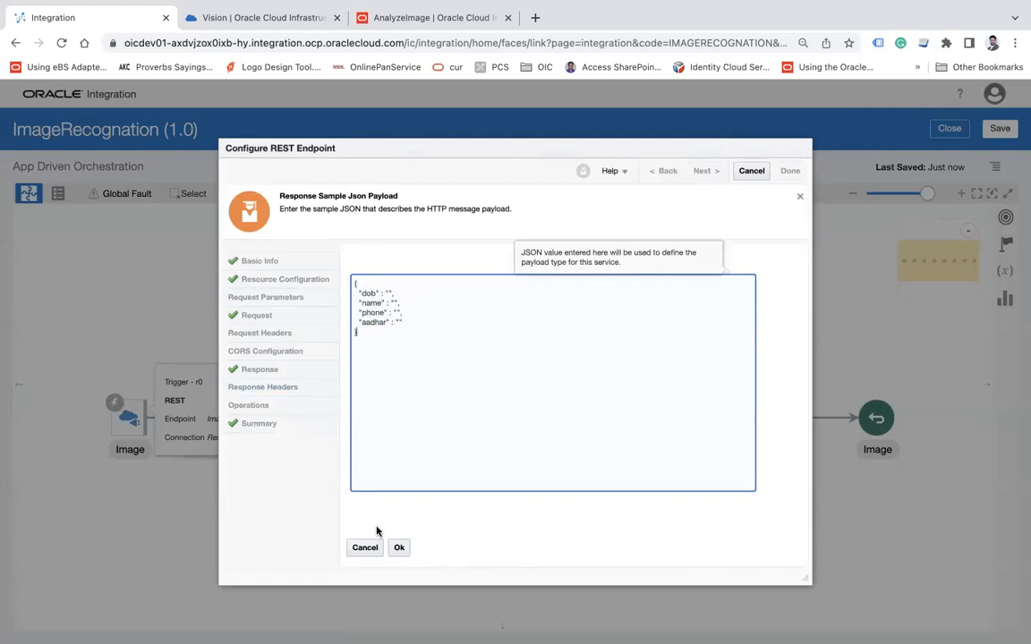
pyautogui.click(358, 545)
pyautogui.click(742, 177)
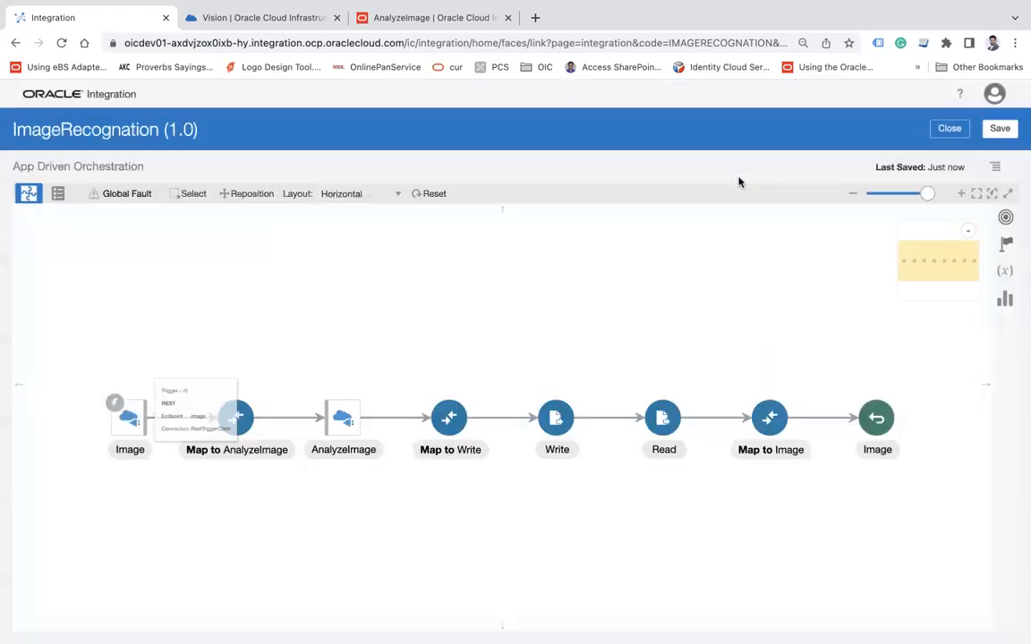
pyautogui.click(335, 421)
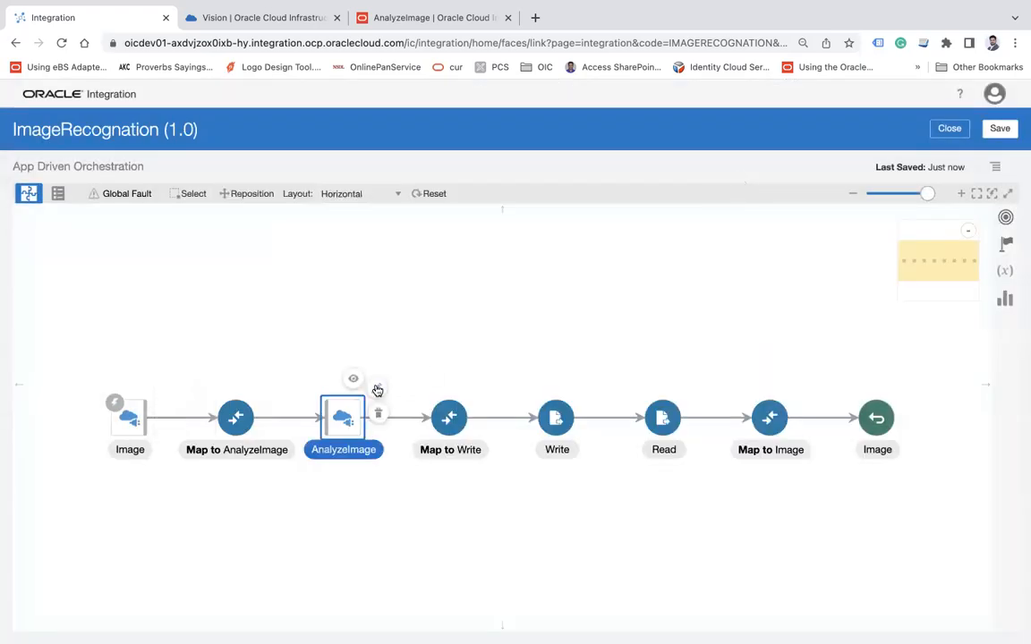
# Open the AnalyzeImage endpoint's Basic Info and compare it with the Vision and docs tabs.
pyautogui.click(376, 390)
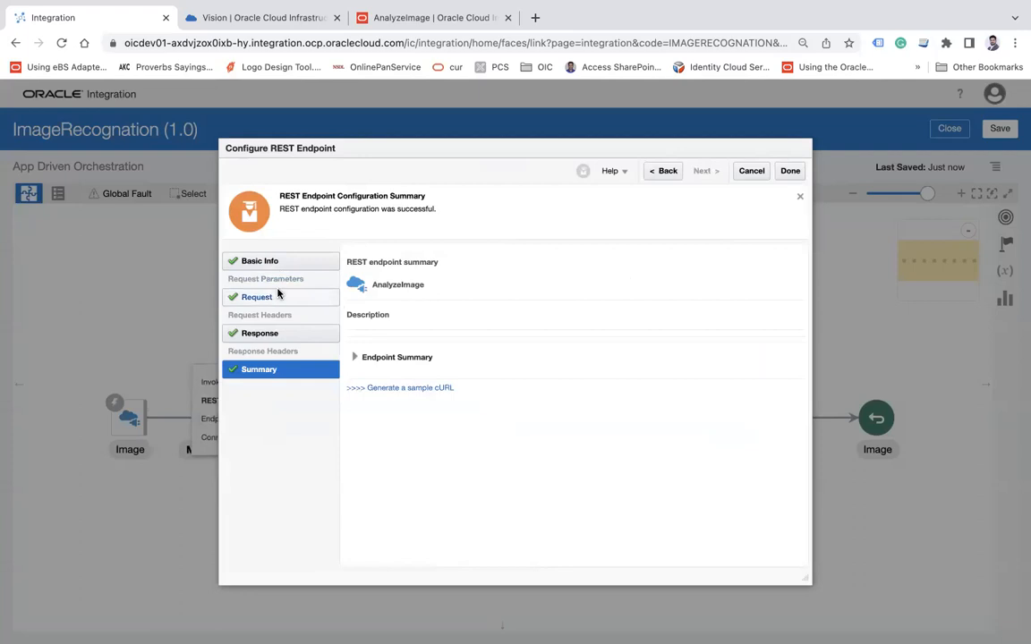
pyautogui.click(259, 261)
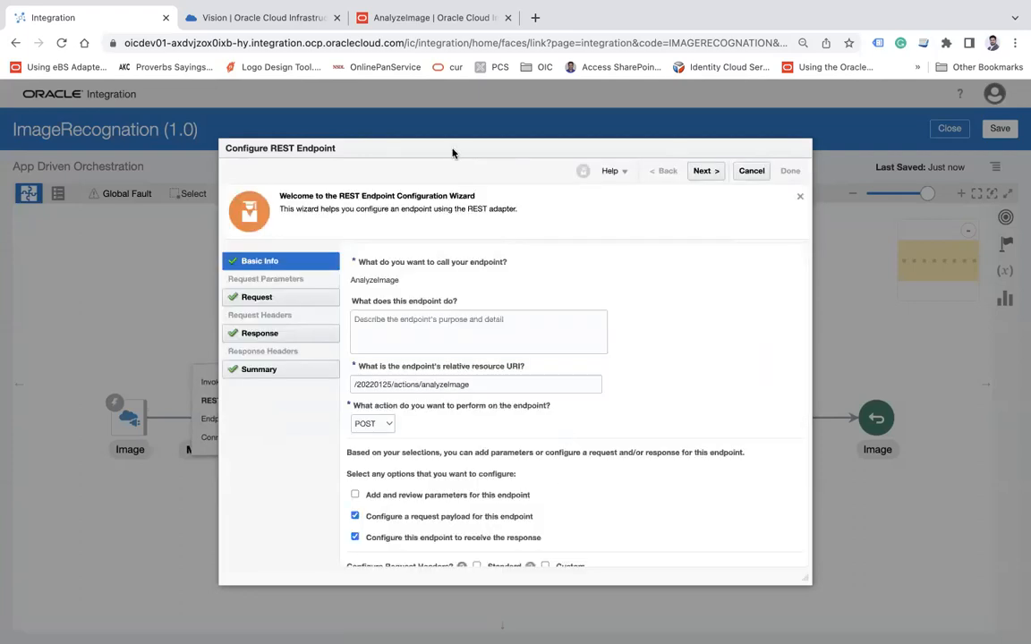
pyautogui.click(261, 18)
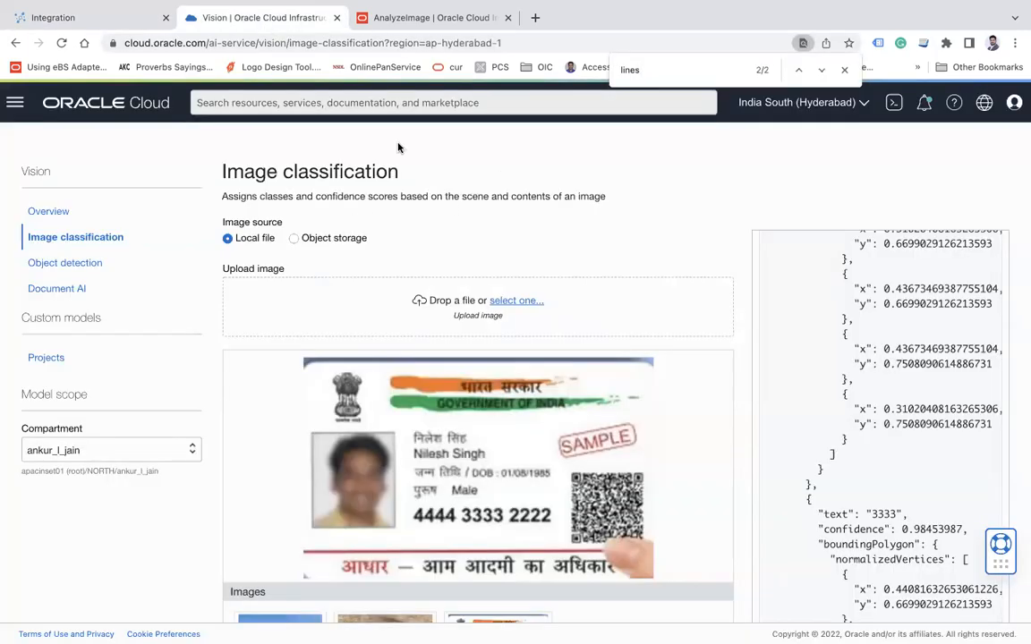
pyautogui.click(403, 17)
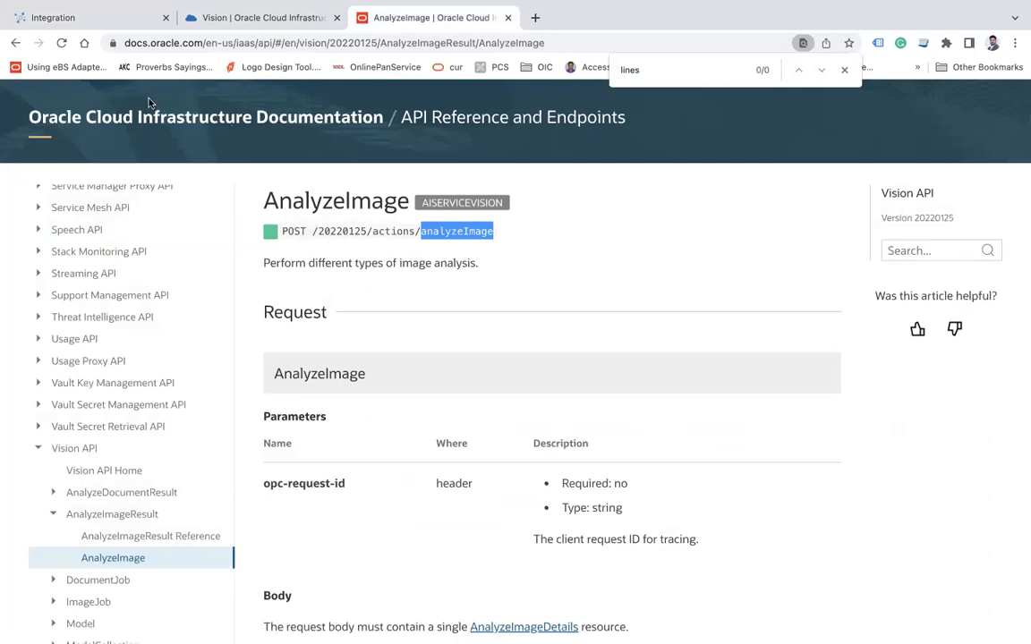
pyautogui.click(56, 17)
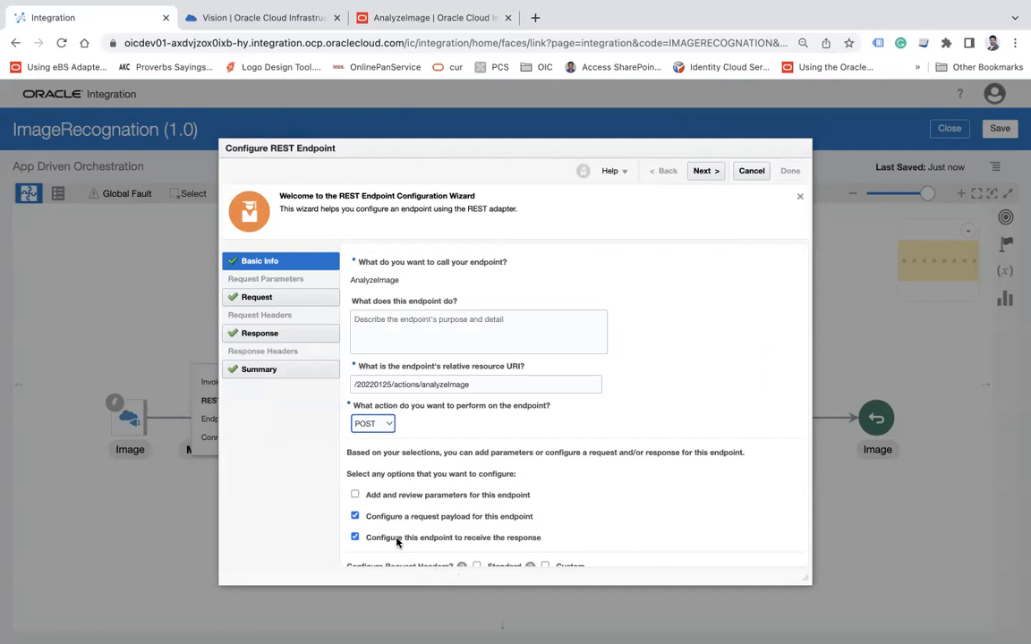
# Show the request sample JSON with compartmentId, image and features, comparing it to the Vision request.
pyautogui.click(706, 171)
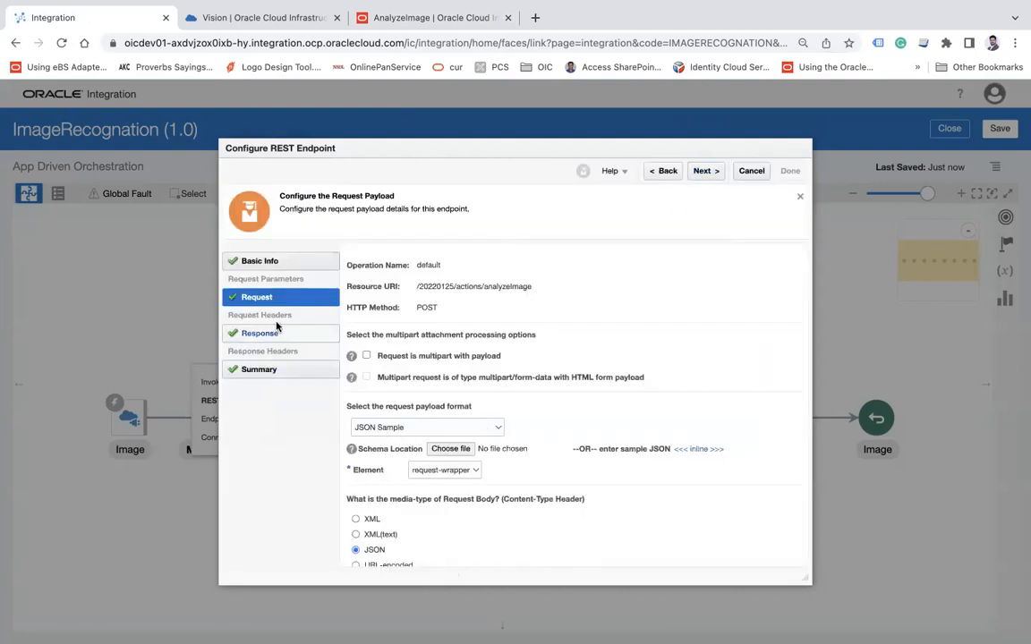
pyautogui.click(699, 450)
pyautogui.click(383, 341)
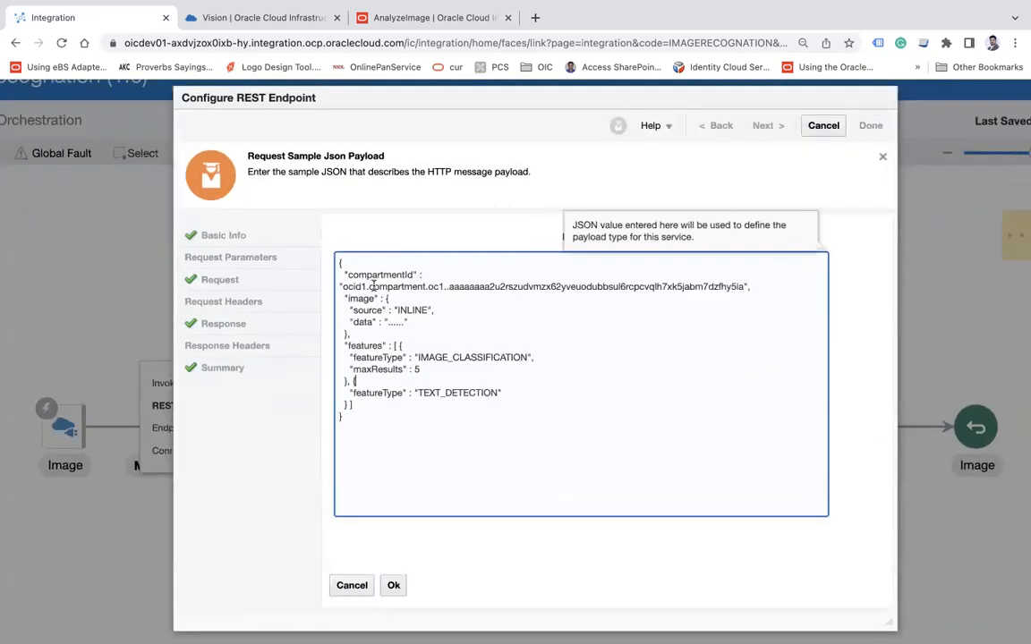
pyautogui.keyDown('shift'); pyautogui.click(354, 335); pyautogui.keyUp('shift')
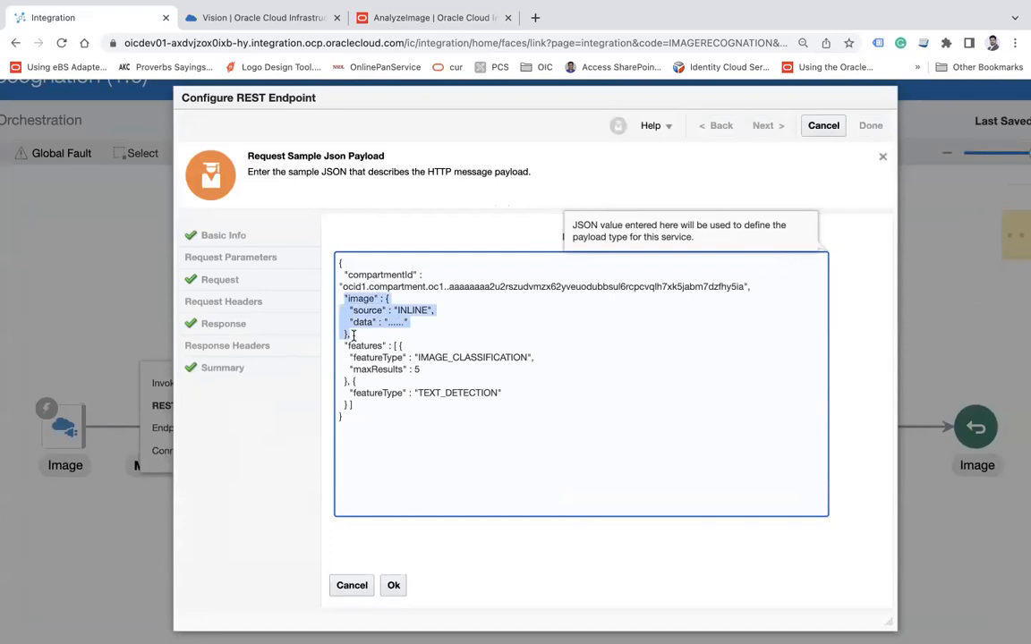
pyautogui.click(398, 18)
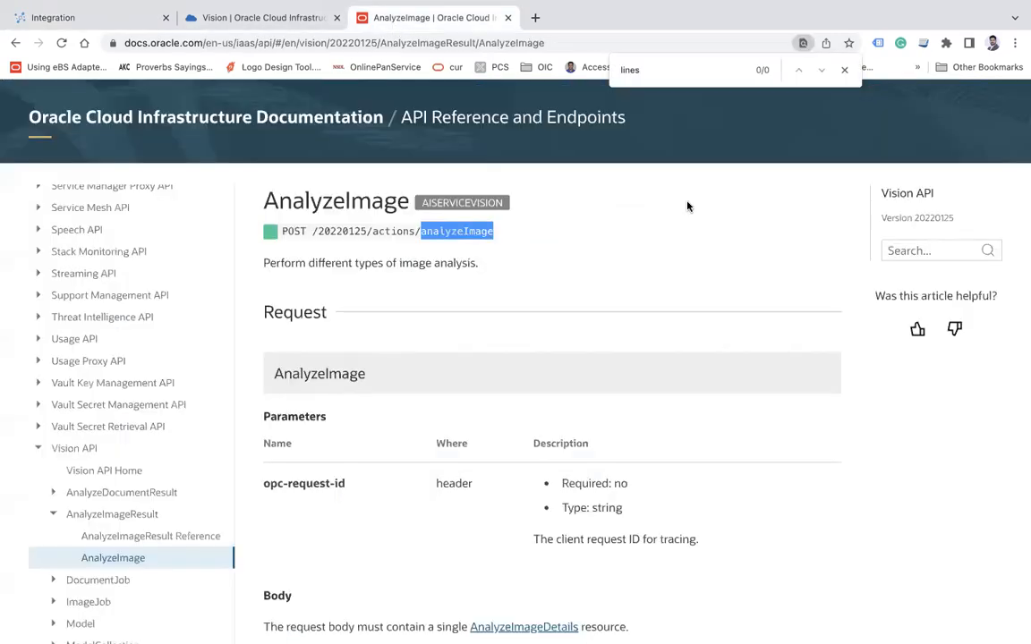
pyautogui.click(238, 20)
pyautogui.scroll(5, 846, 339)
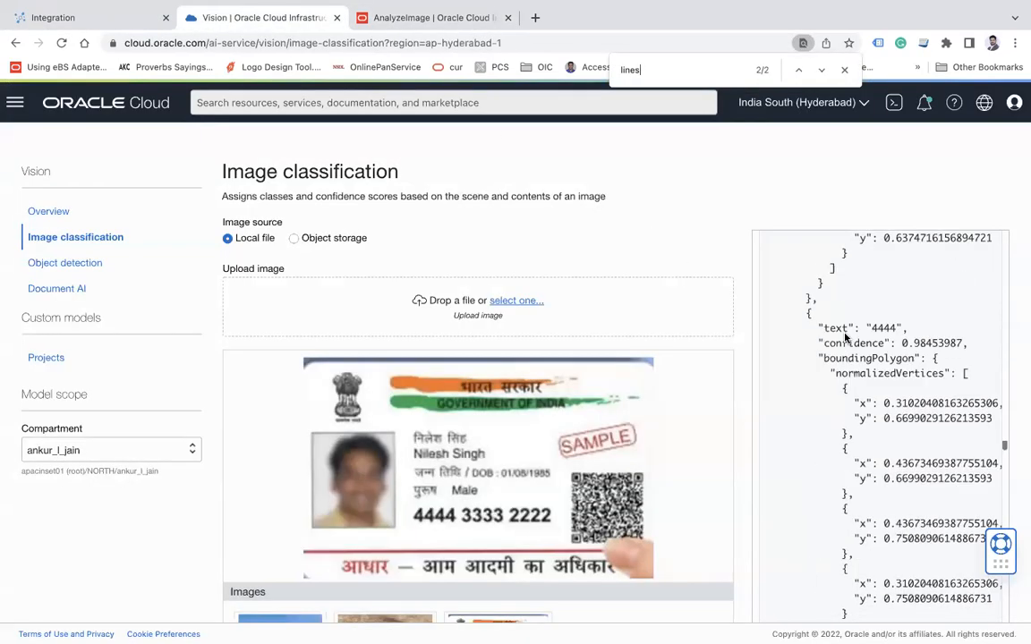
pyautogui.scroll(15, 846, 338)
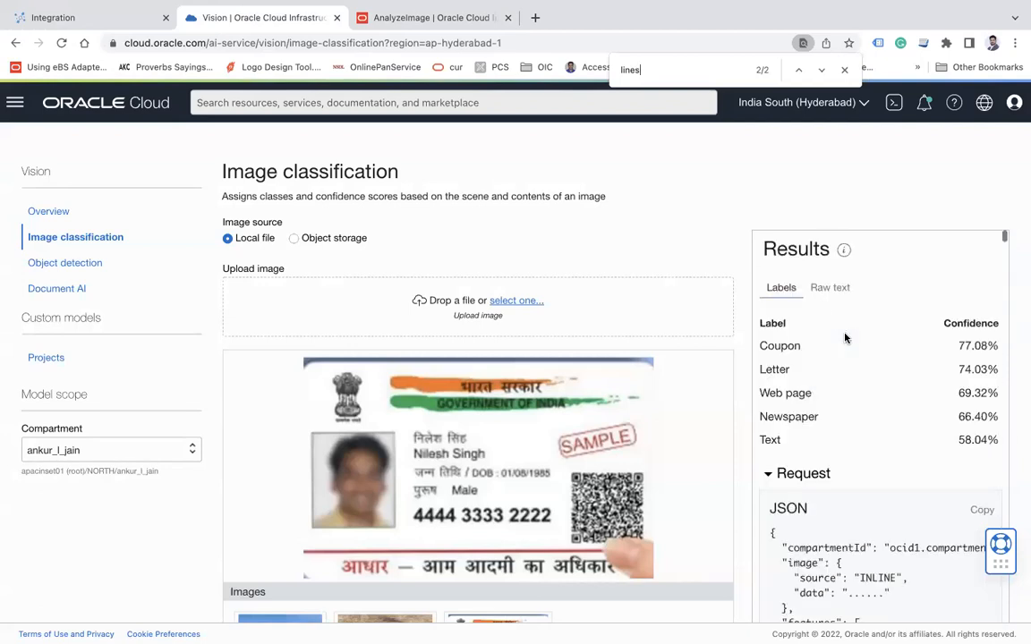
pyautogui.scroll(-4, 835, 492)
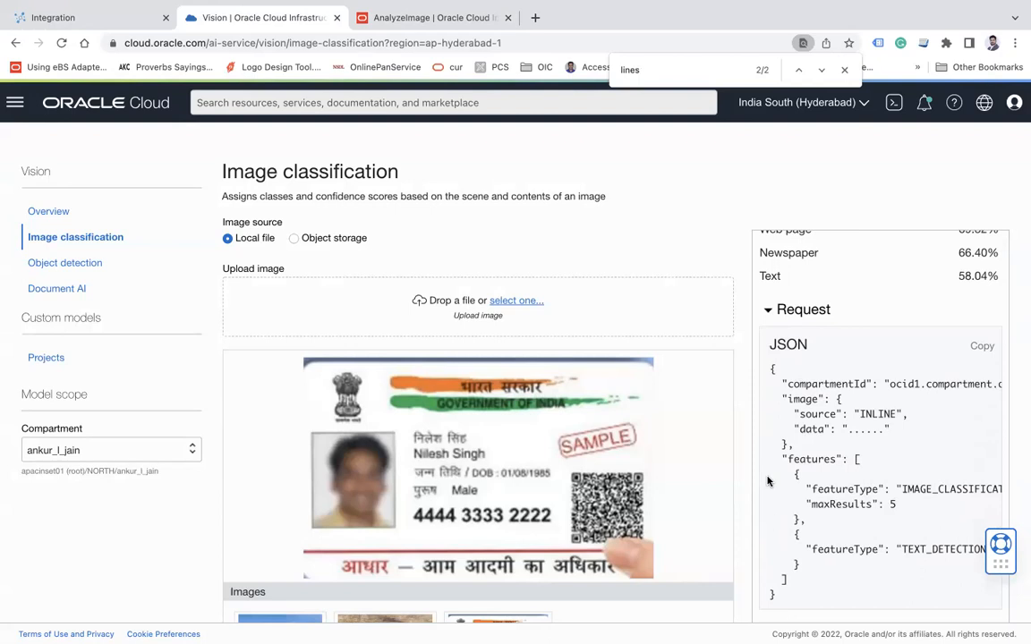
pyautogui.moveTo(767, 370); pyautogui.dragTo(691, 529)
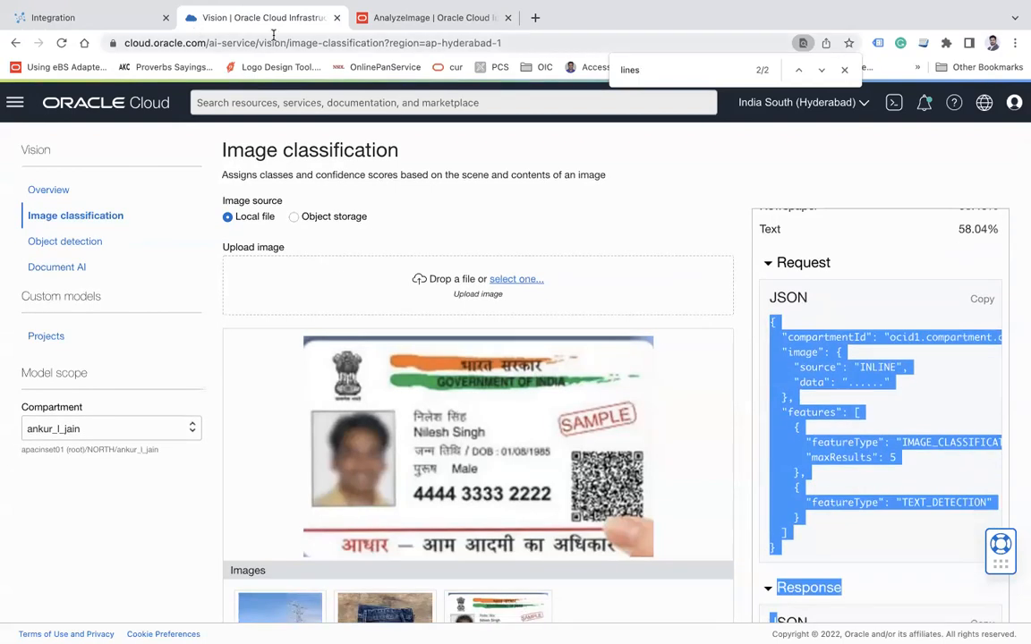
pyautogui.click(91, 17)
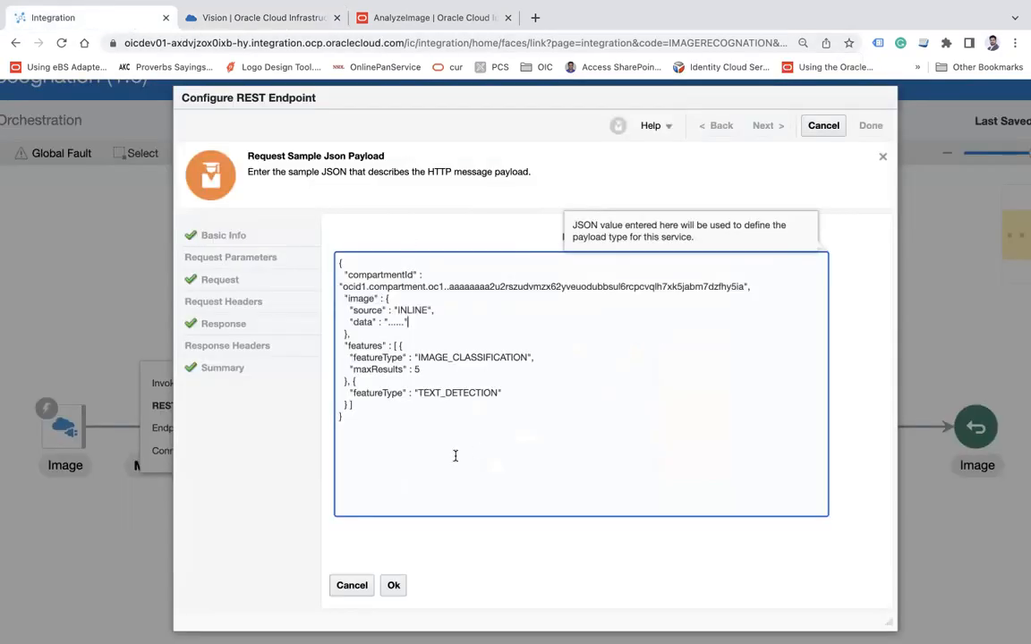
# Close the request sample and open the response sample JSON with imageText words and lines.
pyautogui.click(348, 587)
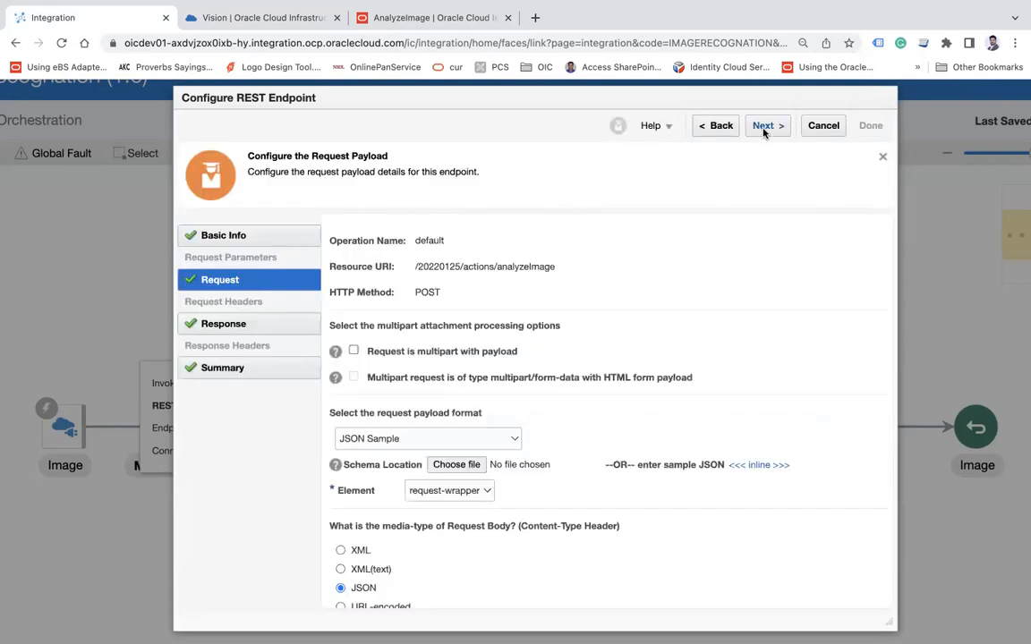
pyautogui.click(764, 125)
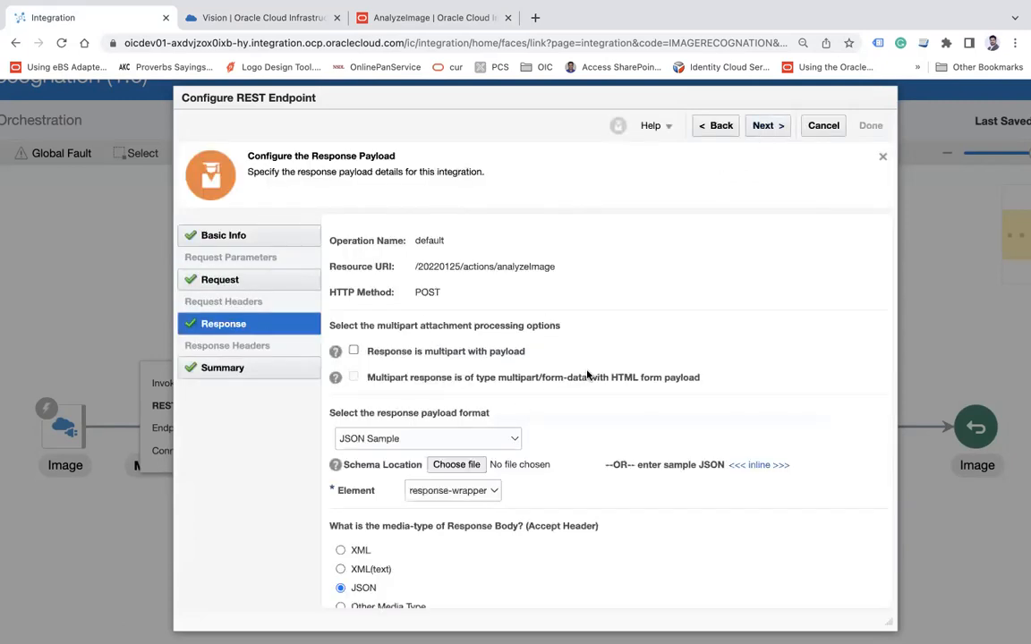
pyautogui.click(759, 465)
pyautogui.scroll(-2, 487, 385)
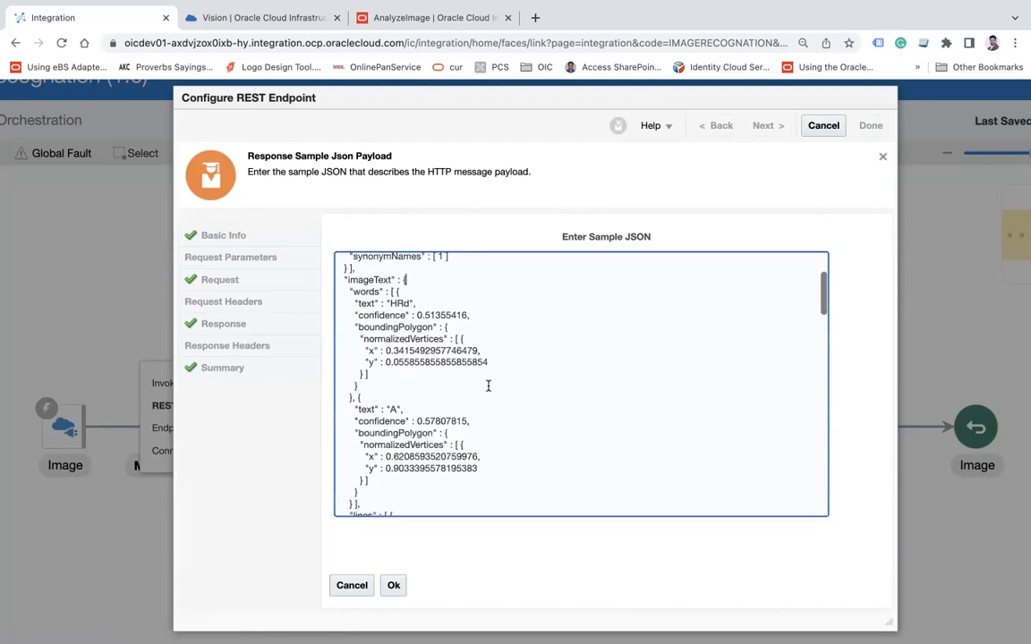
pyautogui.scroll(-12, 488, 385)
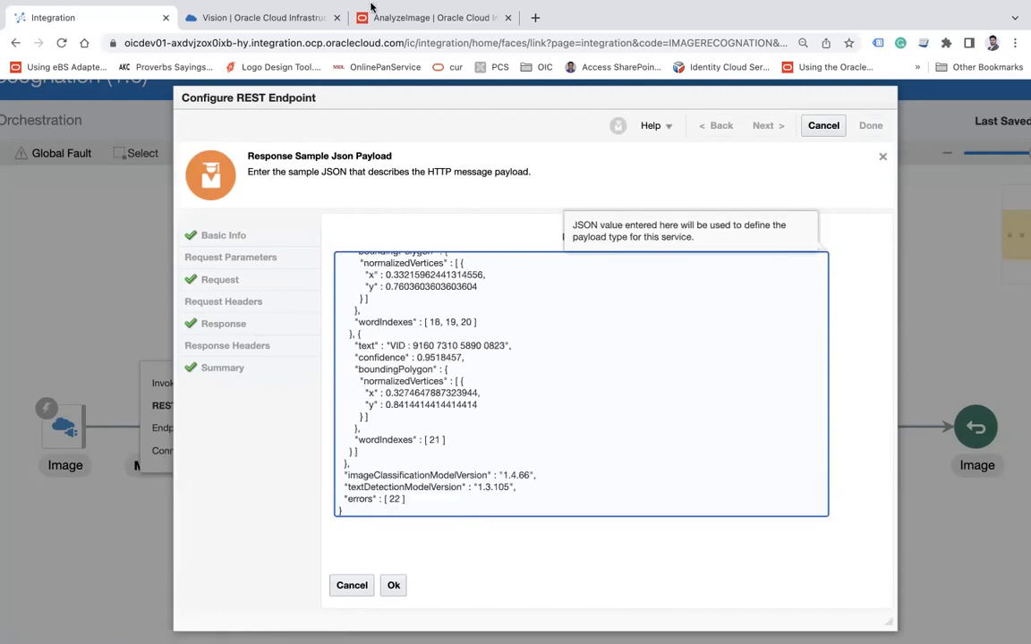
# Compare the response sample with the Vision console response, then cancel the AnalyzeImage setup.
pyautogui.click(269, 17)
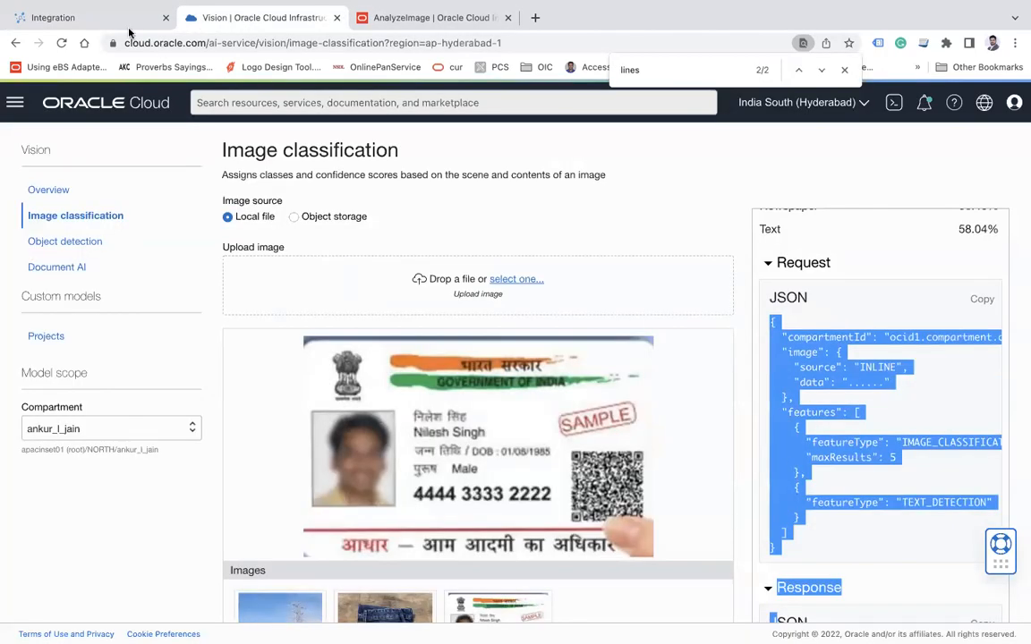
pyautogui.click(88, 18)
pyautogui.click(212, 17)
pyautogui.scroll(-3, 842, 447)
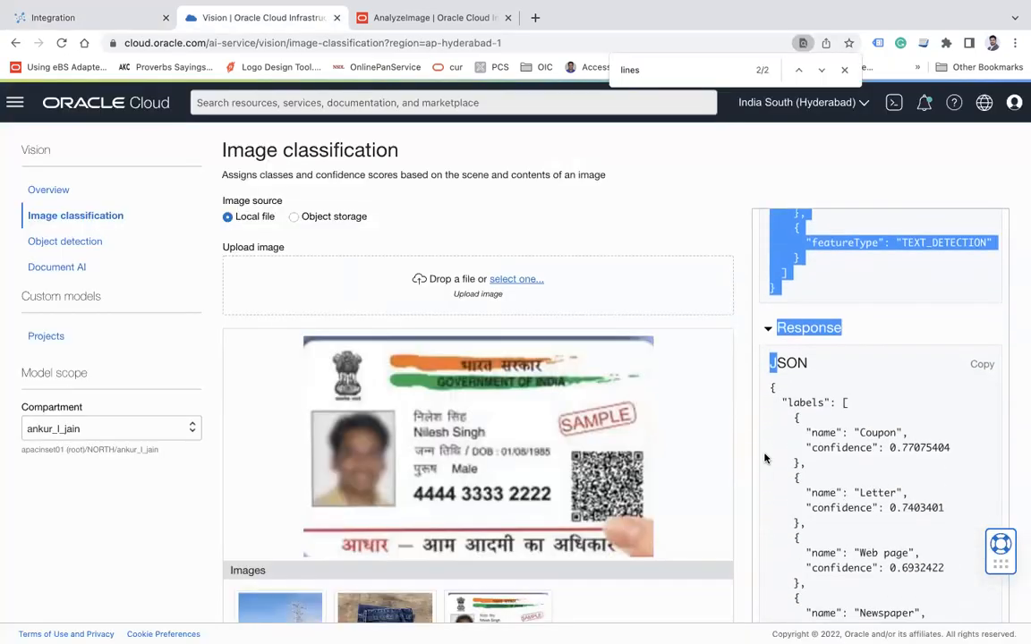
pyautogui.click(54, 20)
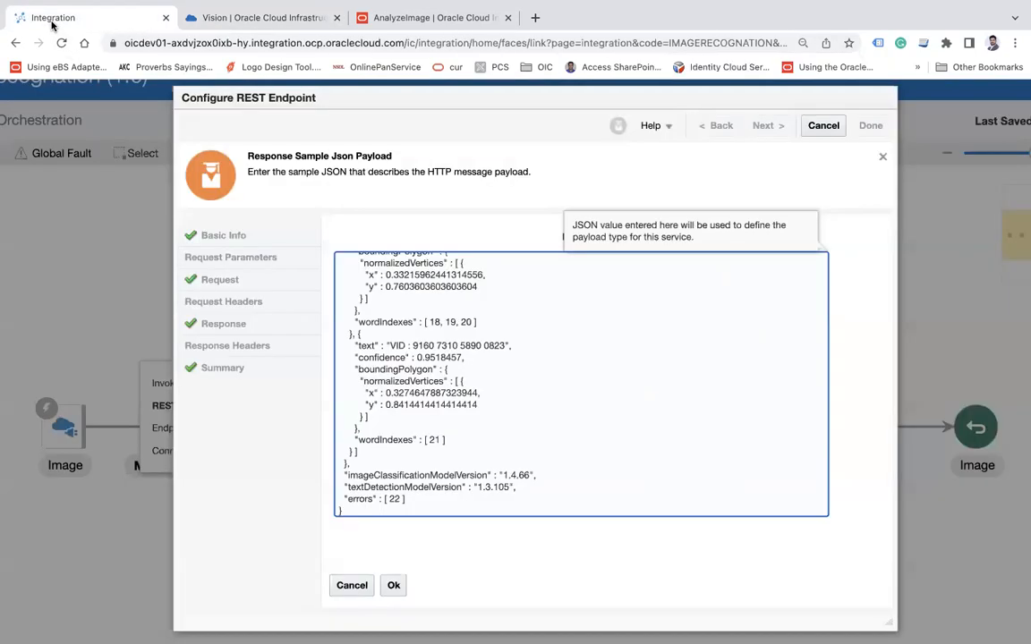
pyautogui.click(823, 126)
# Briefly view and close the Map to Write mapping, then open the Map to AnalyzeImage mapper.
pyautogui.click(461, 383)
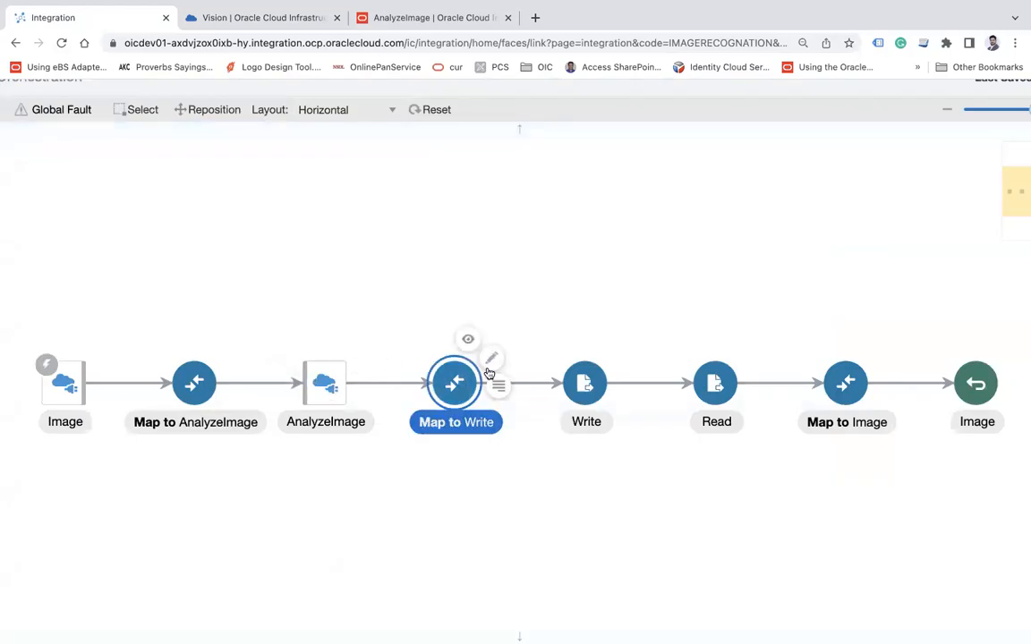
pyautogui.click(489, 365)
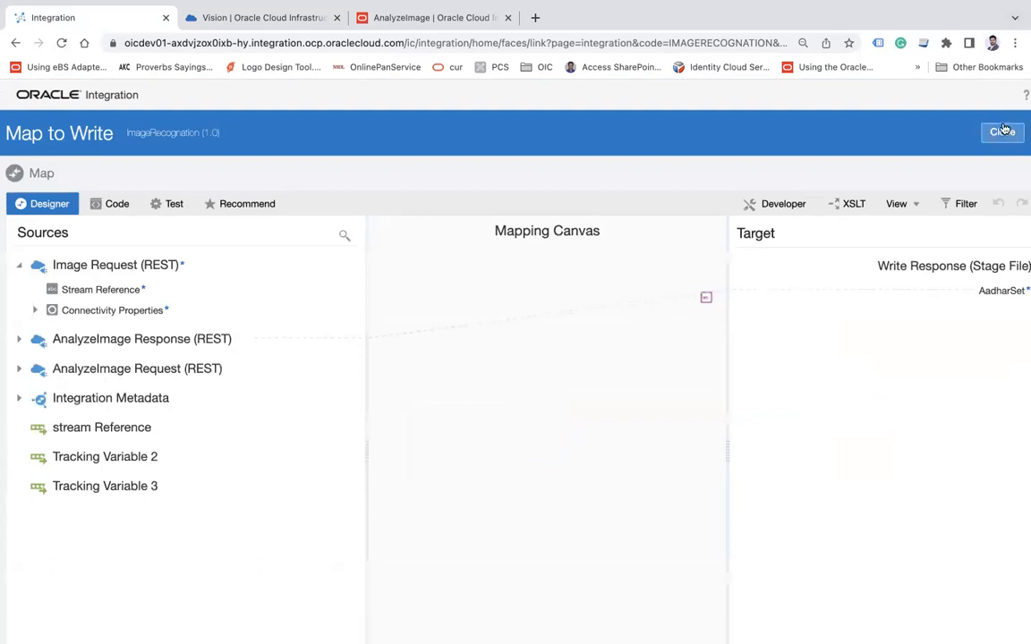
pyautogui.click(1002, 132)
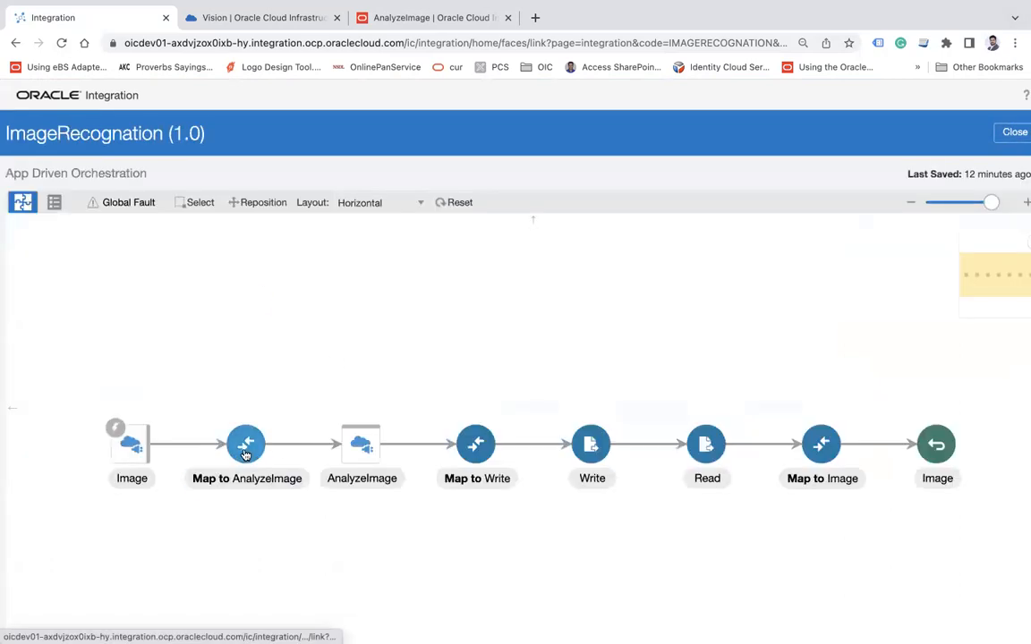
pyautogui.click(269, 417)
pyautogui.click(278, 392)
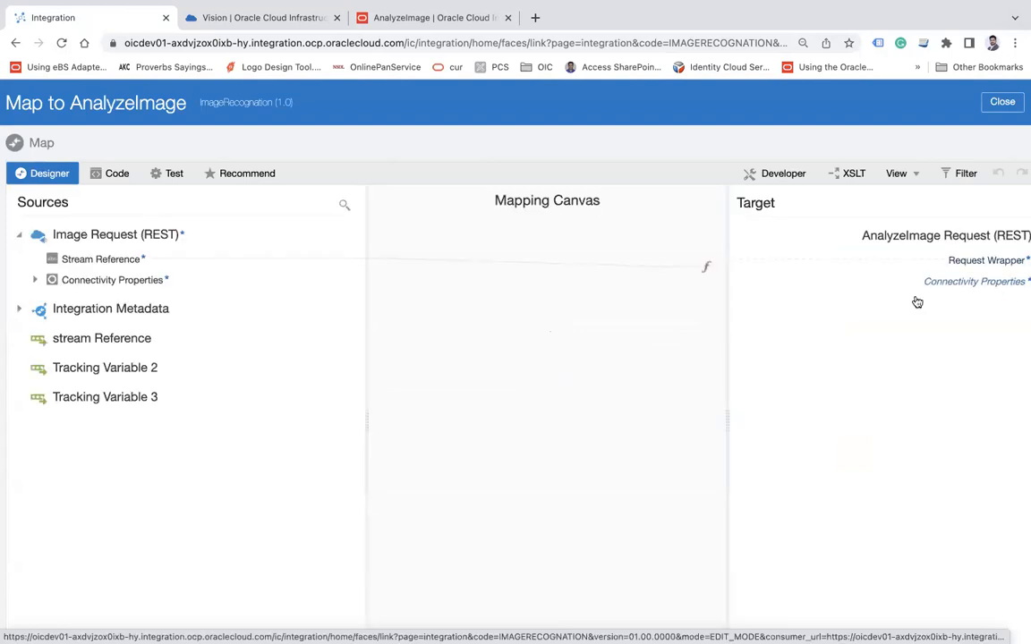
# Expand Image and Source in the mapper and confirm Source INLINE matches the Vision sample request.
pyautogui.click(993, 276)
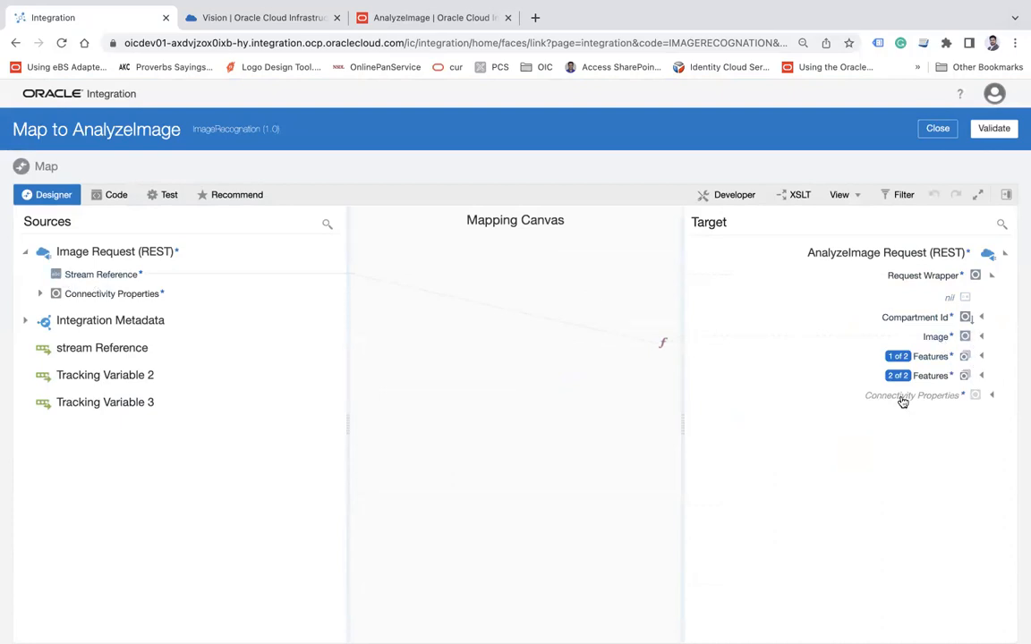
pyautogui.click(939, 341)
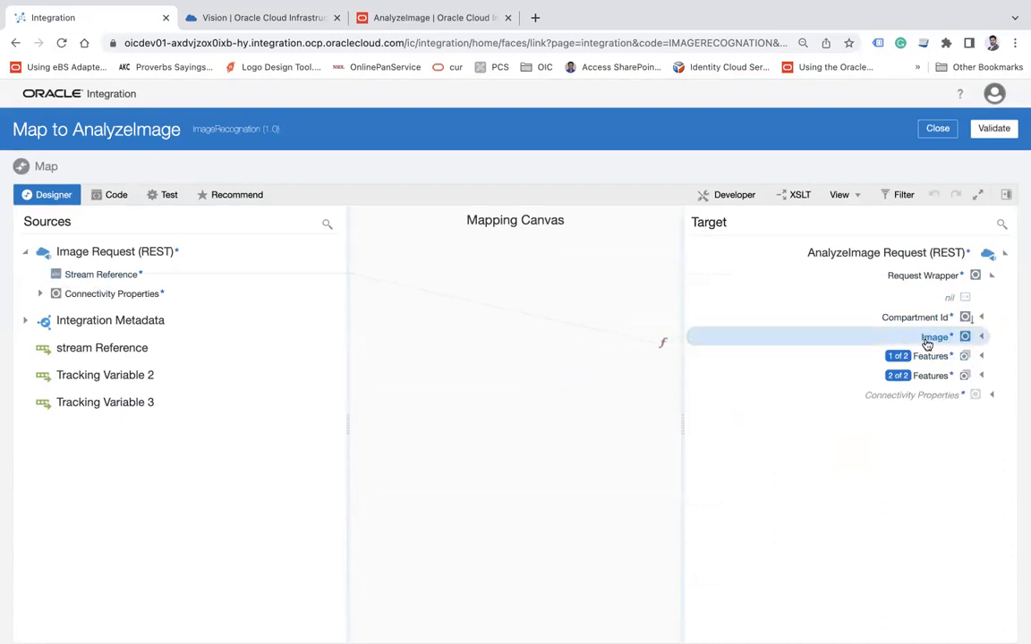
pyautogui.click(982, 338)
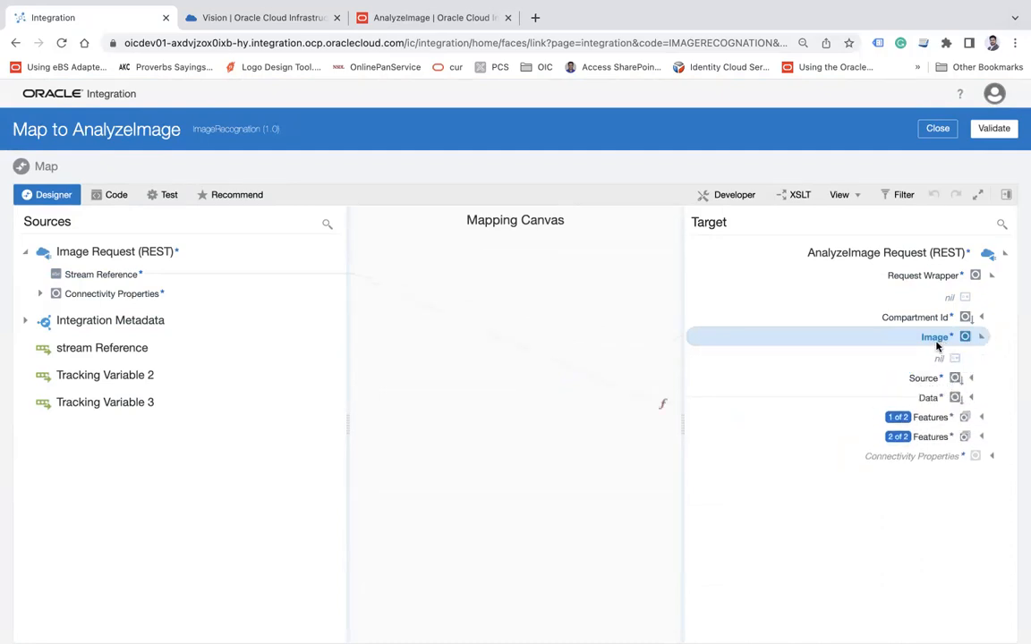
pyautogui.click(929, 380)
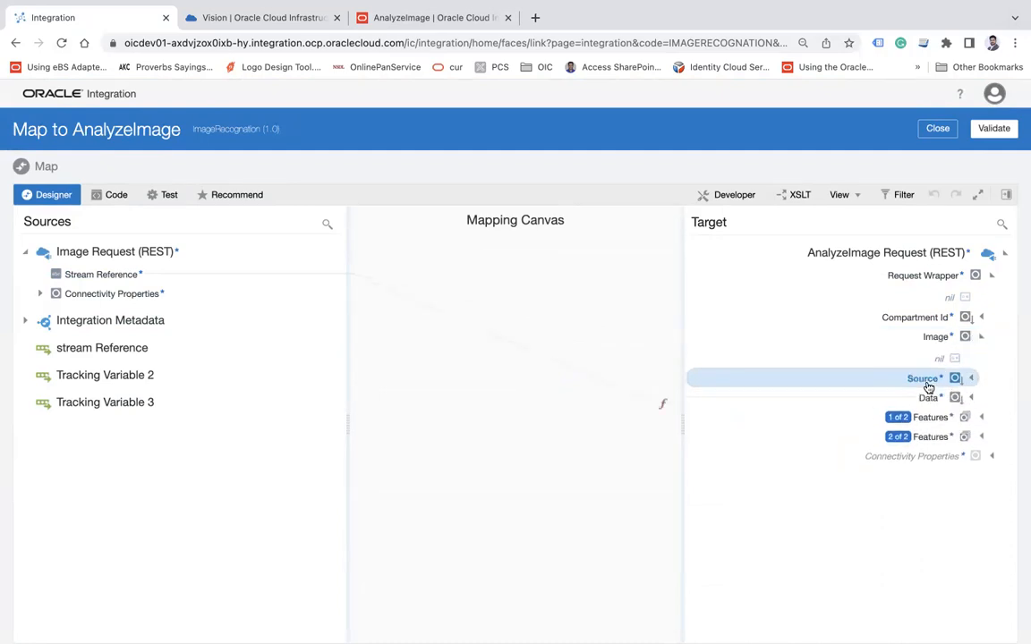
pyautogui.click(973, 380)
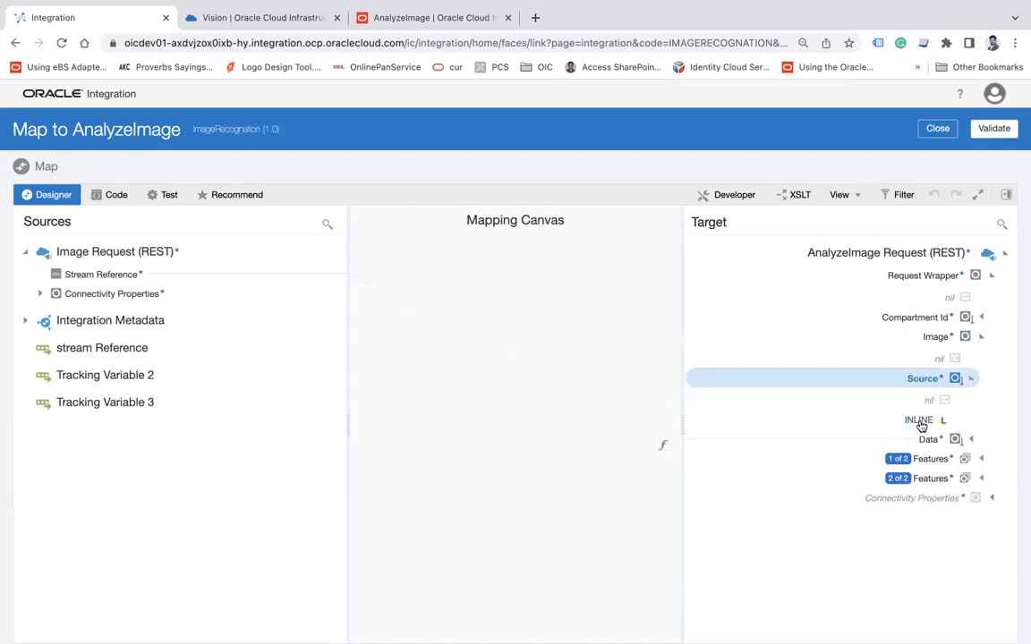
pyautogui.click(922, 424)
pyautogui.click(224, 17)
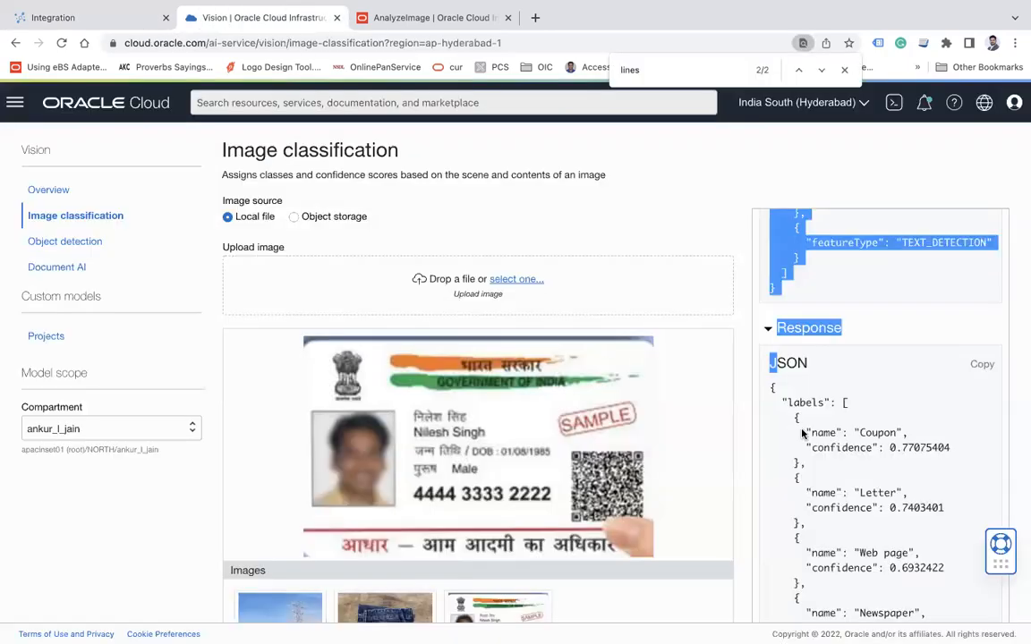
pyautogui.scroll(5, 904, 428)
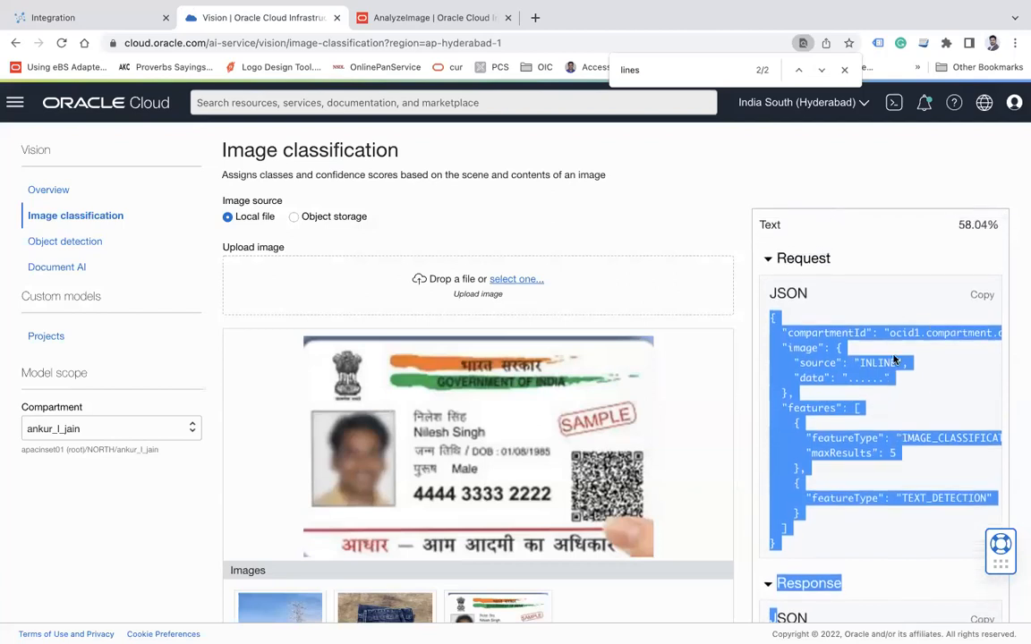
pyautogui.doubleClick(882, 363)
pyautogui.click(97, 17)
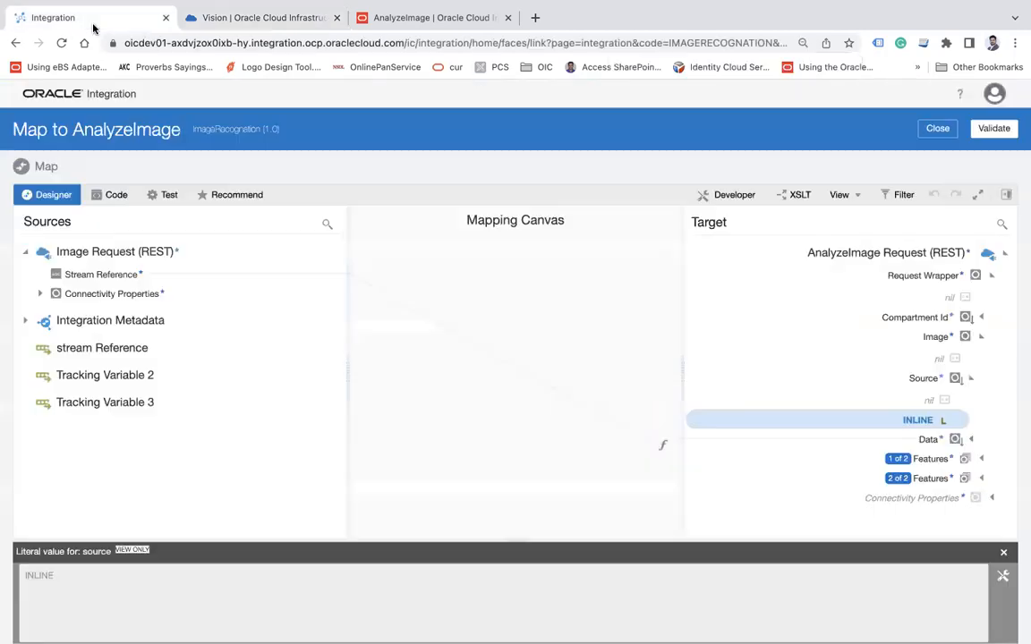
# Check Data's encodeReferenceToBase64 mapping and the TEXT_DETECTION feature type against the sample, then close.
pyautogui.click(970, 440)
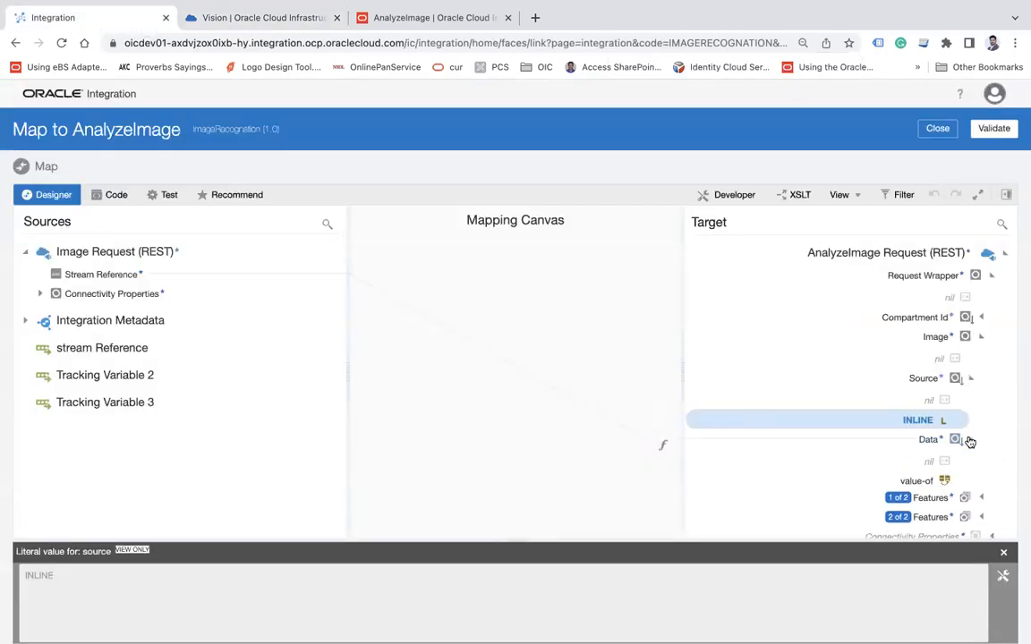
pyautogui.click(928, 440)
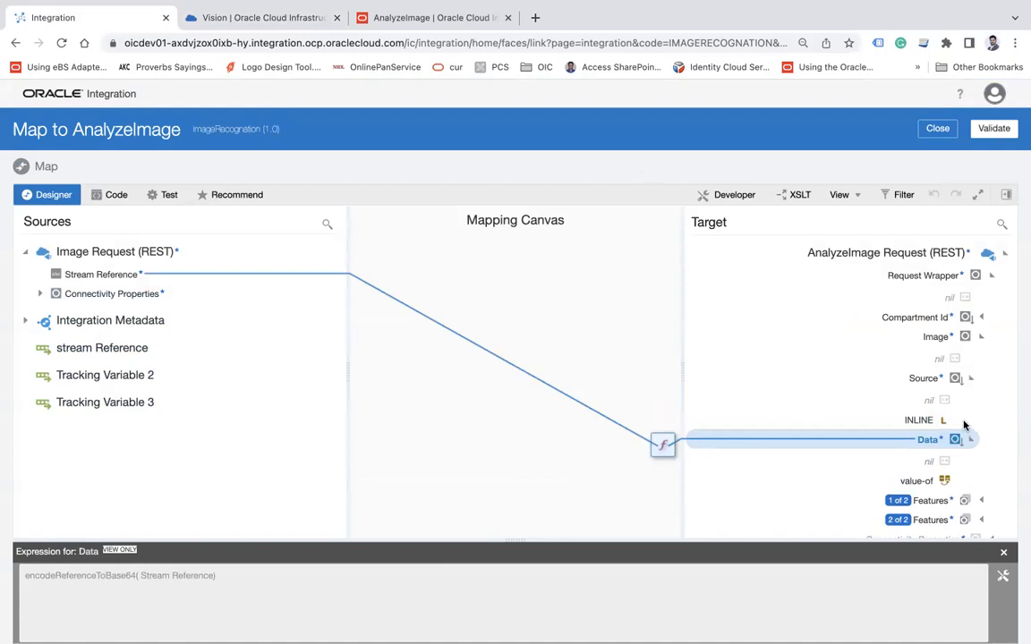
pyautogui.click(981, 340)
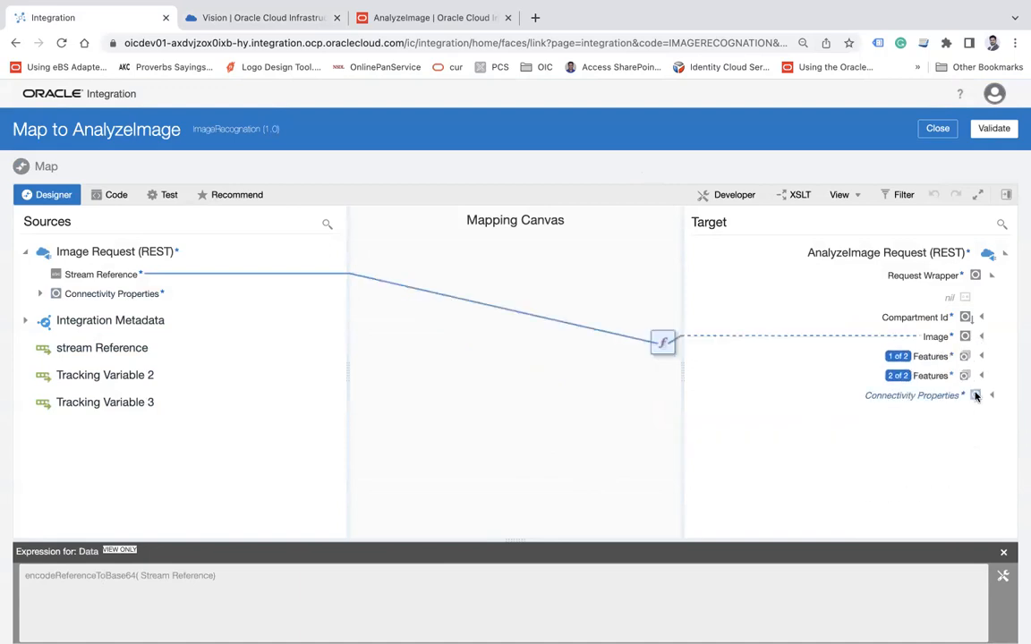
pyautogui.click(981, 357)
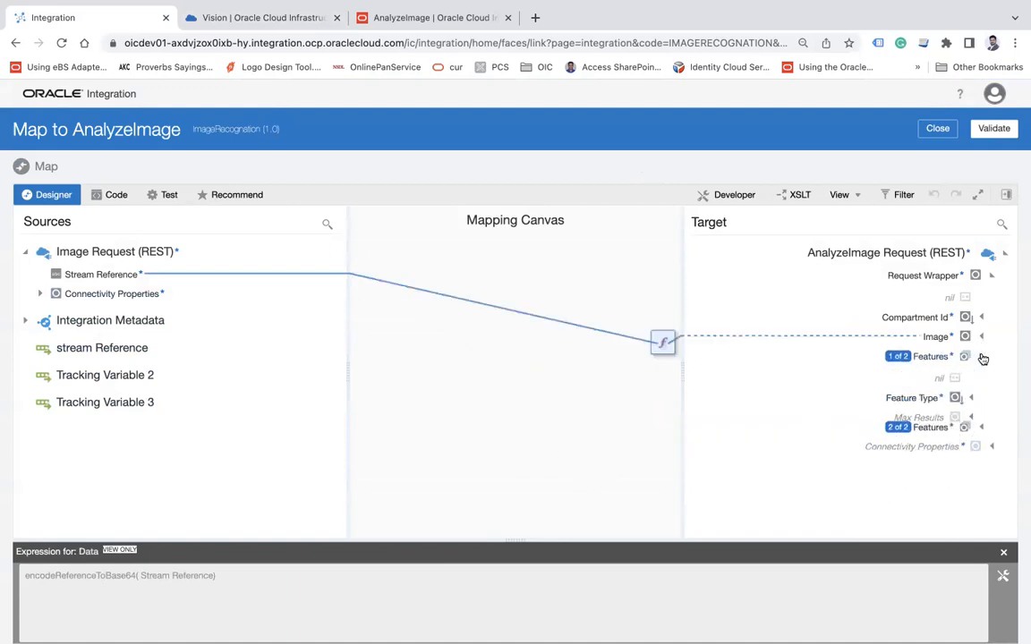
pyautogui.click(971, 399)
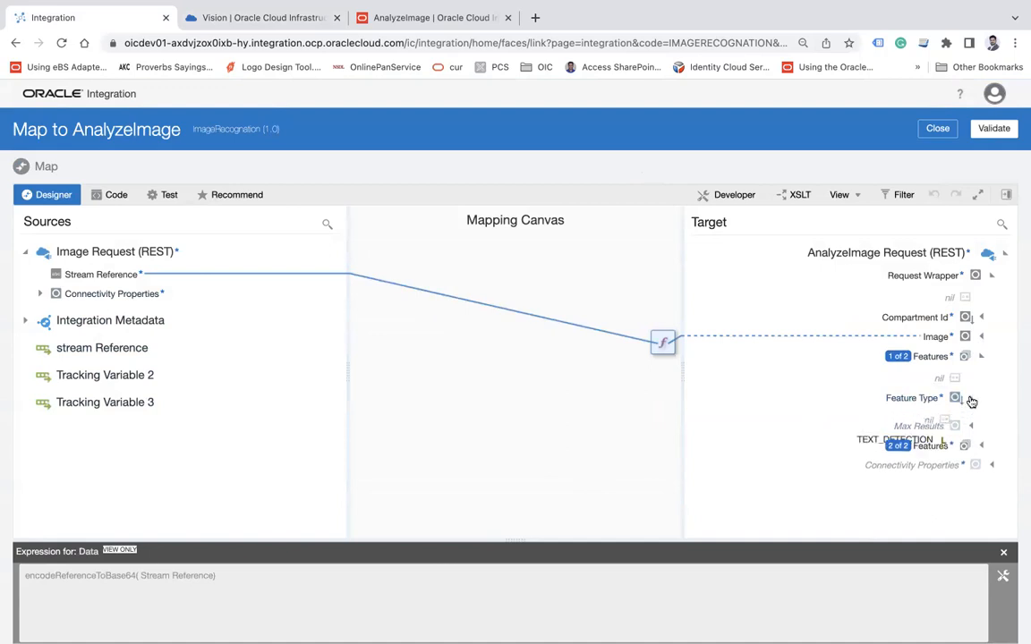
pyautogui.click(255, 17)
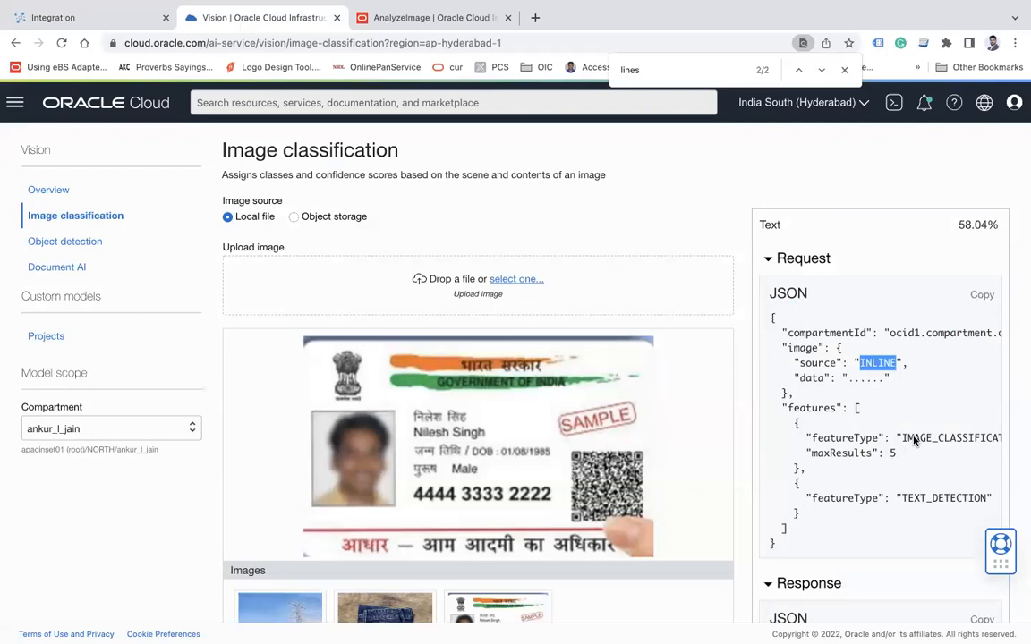
pyautogui.doubleClick(915, 439)
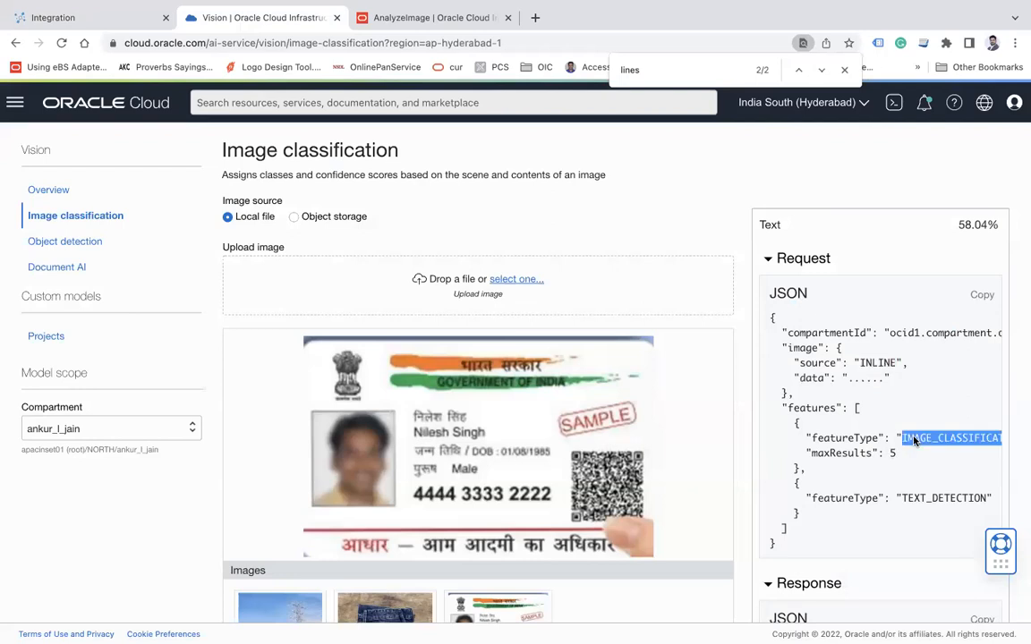
pyautogui.click(53, 17)
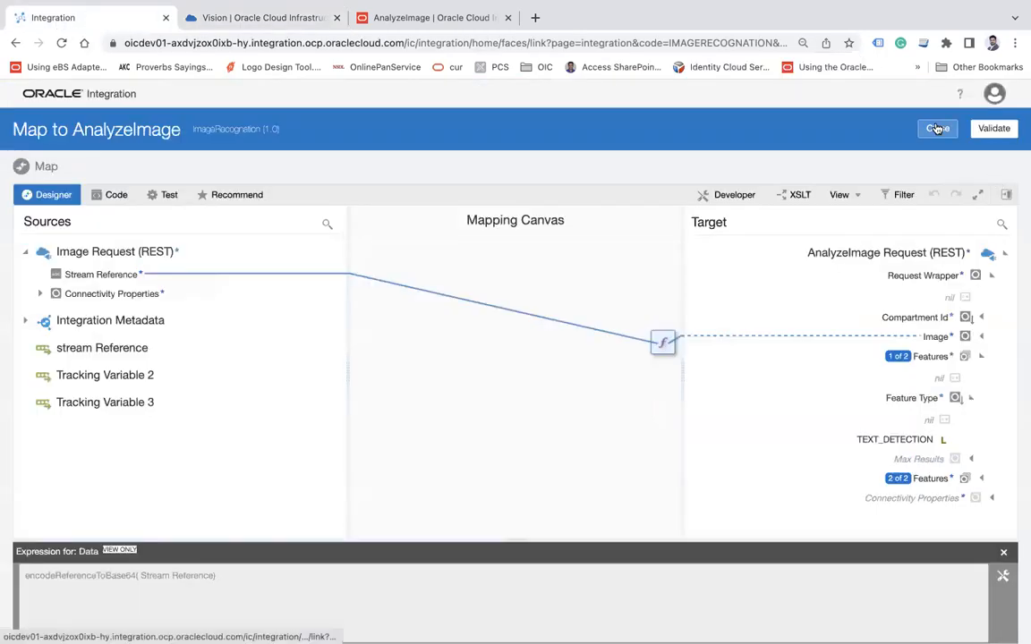
pyautogui.click(936, 128)
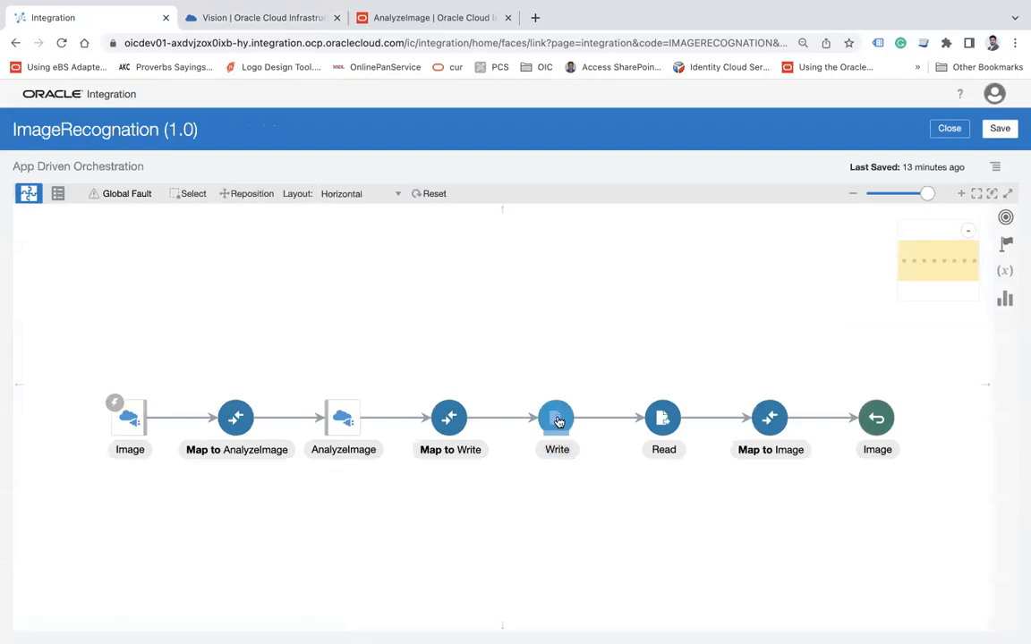
pyautogui.click(557, 421)
pyautogui.click(589, 396)
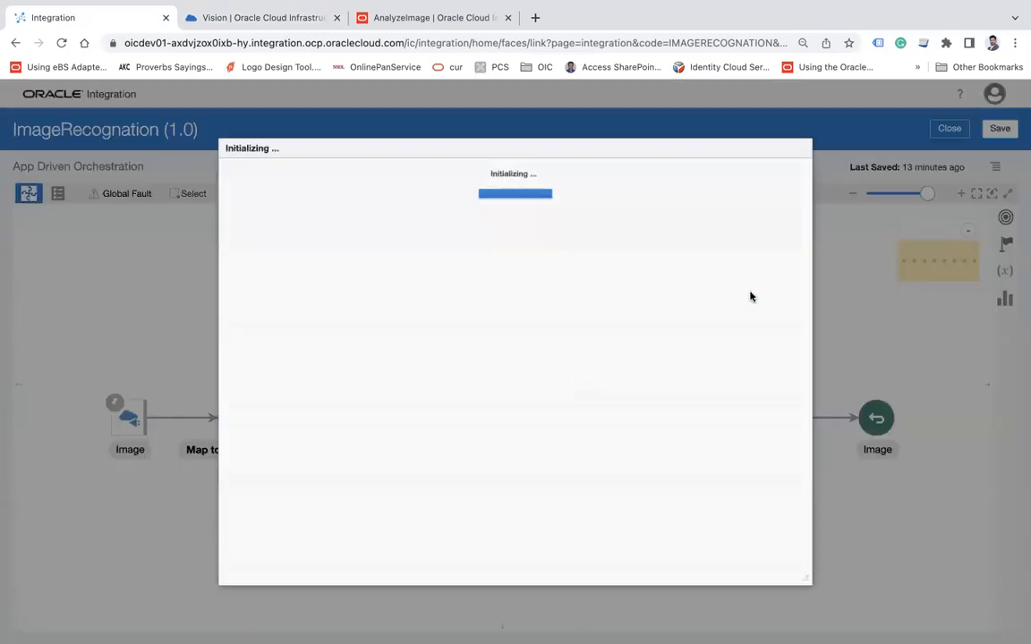
pyautogui.click(703, 171)
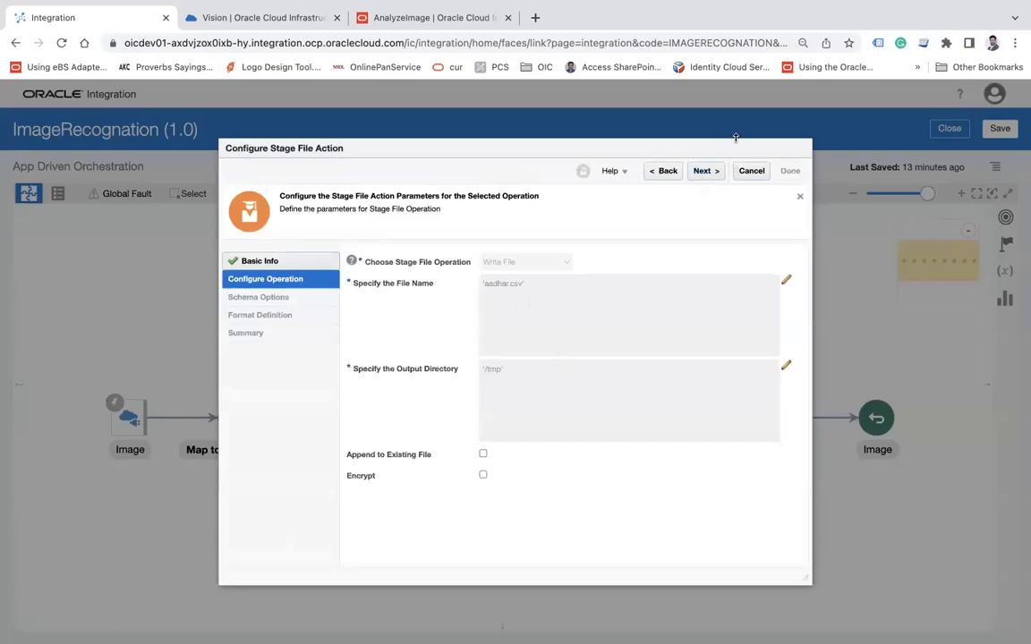
pyautogui.click(701, 175)
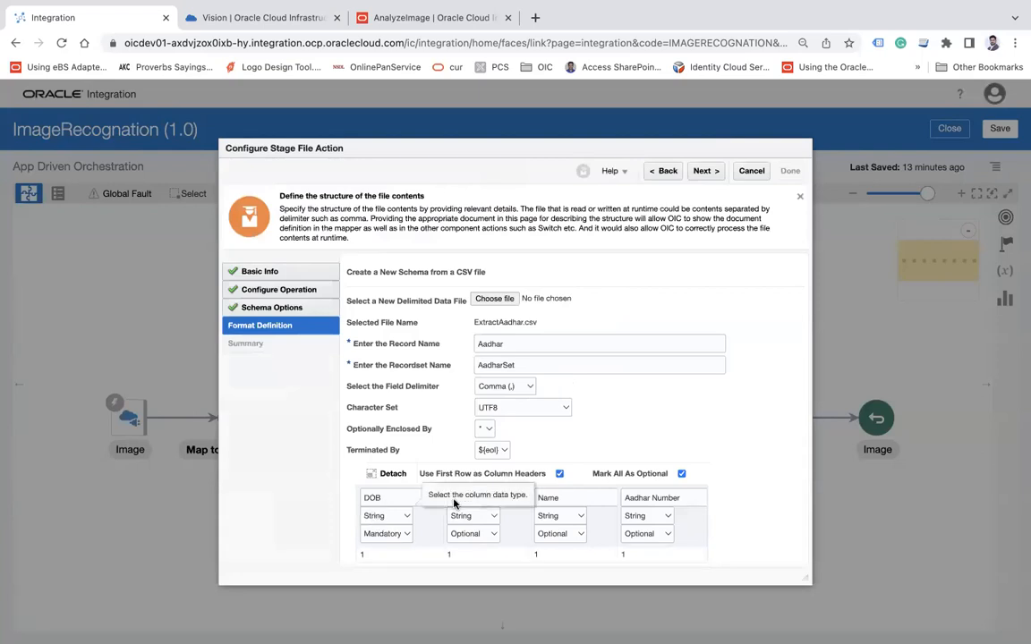
pyautogui.click(748, 171)
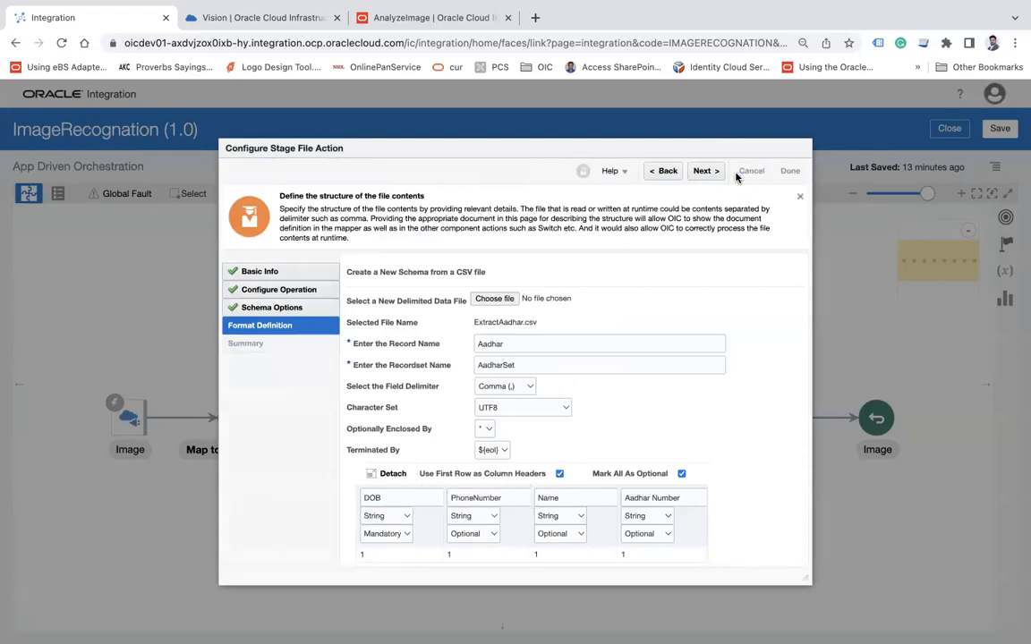
pyautogui.click(445, 426)
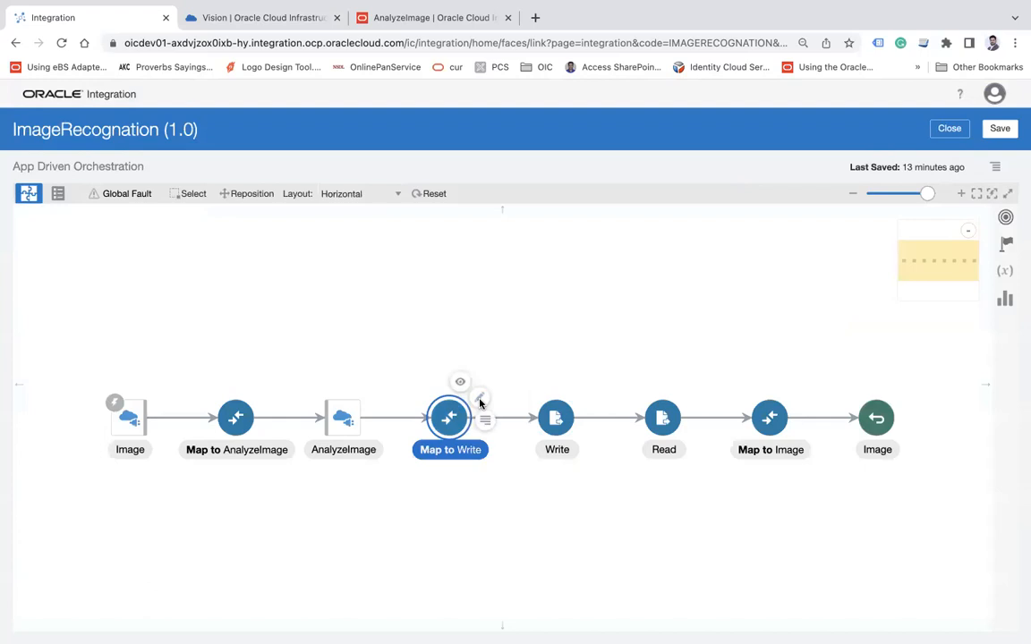
pyautogui.click(480, 400)
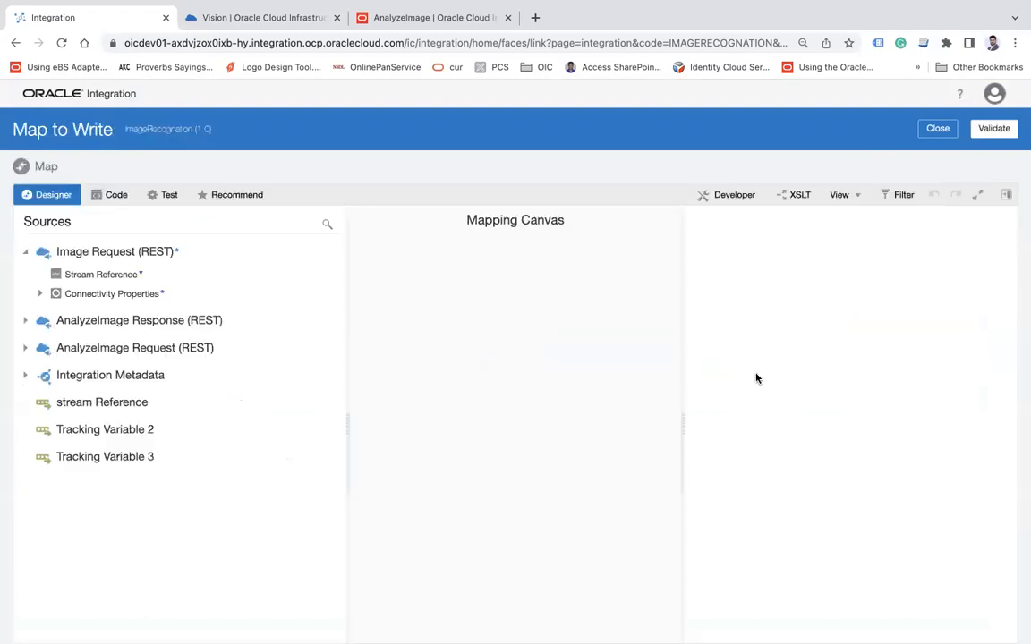
# Inspect the DOB expression and the card's raw text lines in the Vision results.
pyautogui.click(992, 277)
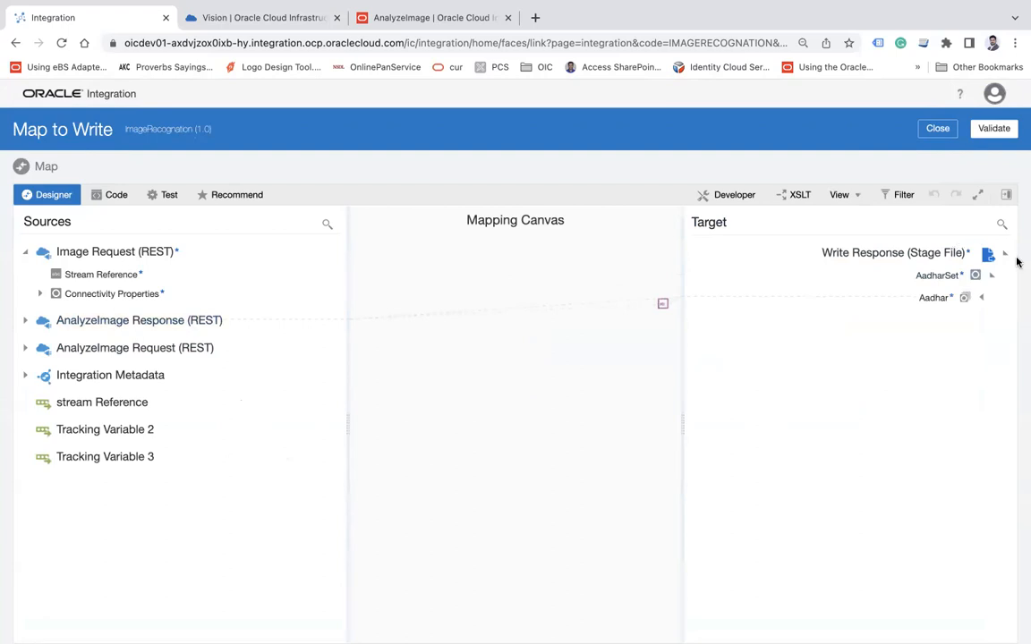
pyautogui.click(982, 298)
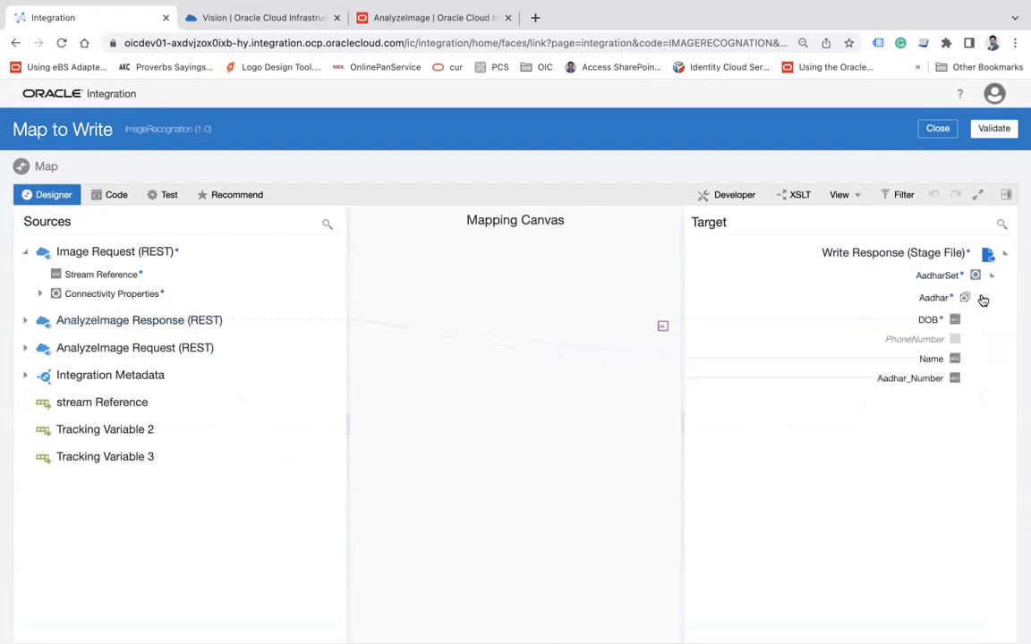
pyautogui.click(928, 322)
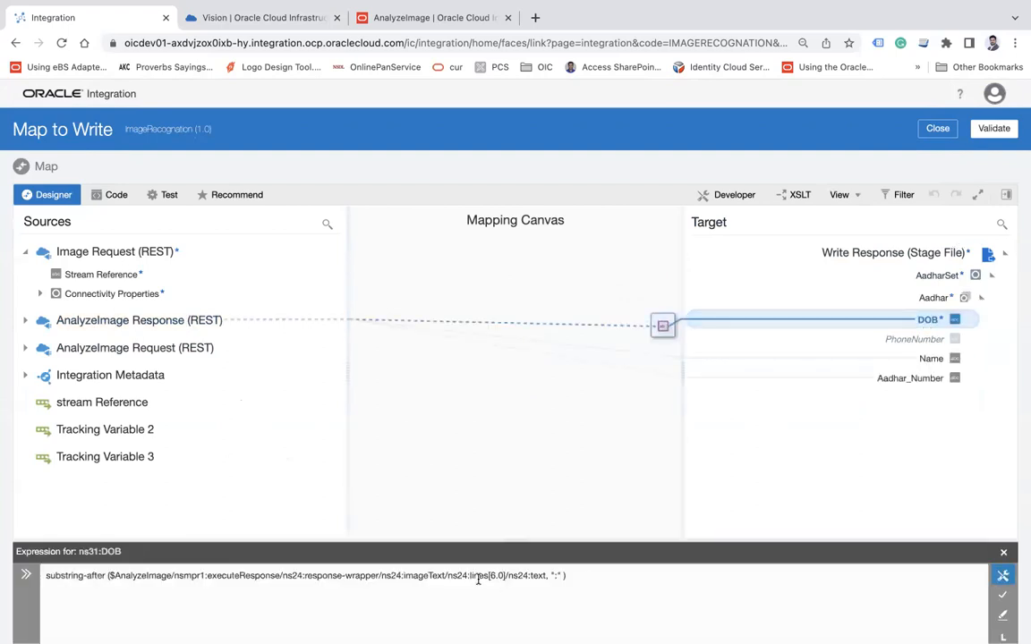
pyautogui.click(253, 17)
pyautogui.scroll(3, 827, 280)
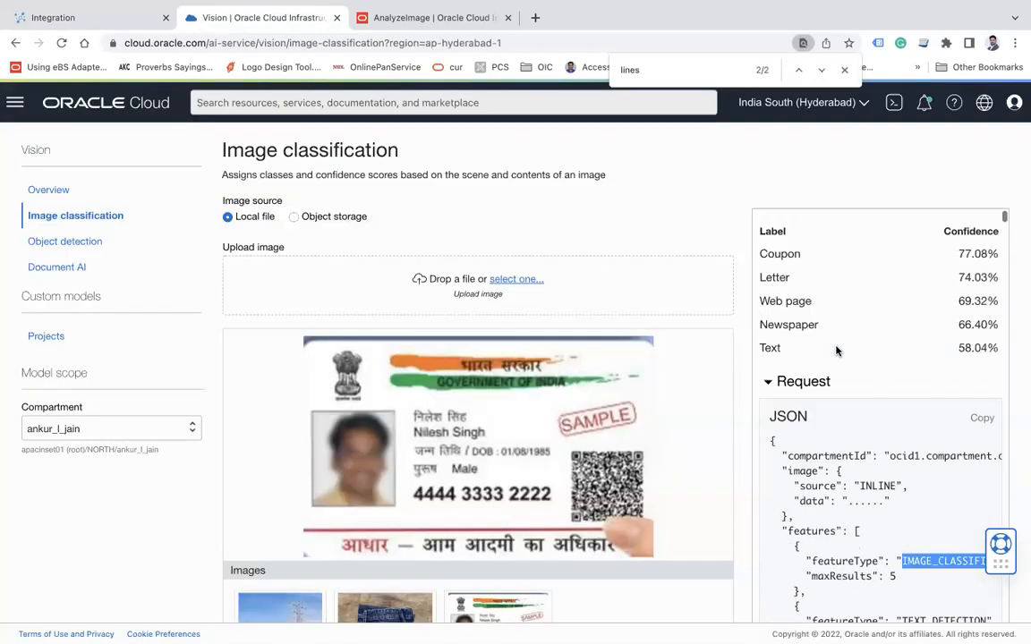
pyautogui.click(834, 266)
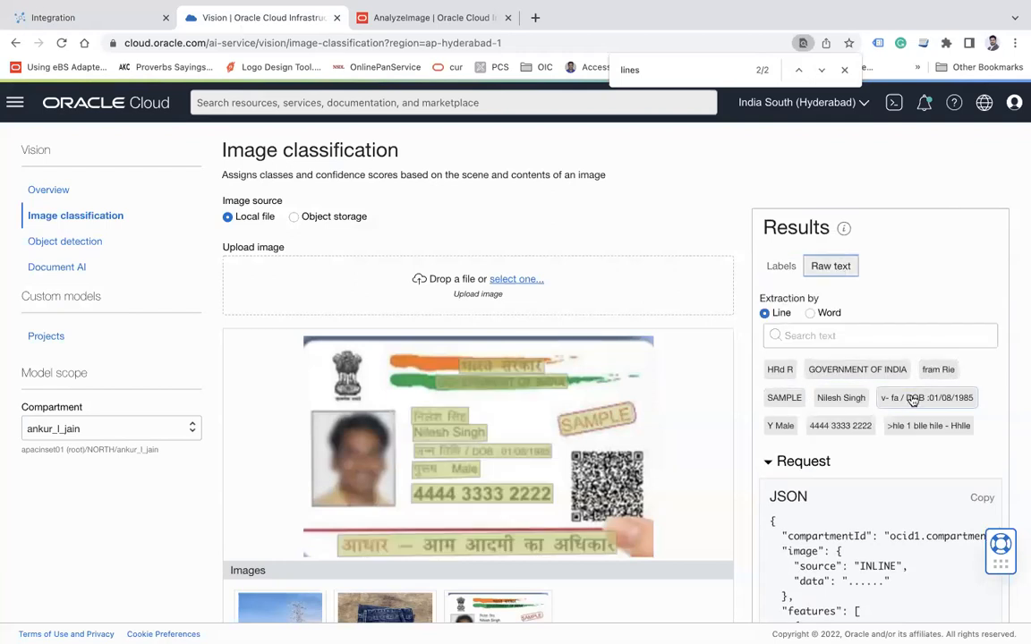
# Map Aadhar_Number to .../ns24:lines[8]/ns24:text and close the Map to Write mapper.
pyautogui.click(109, 22)
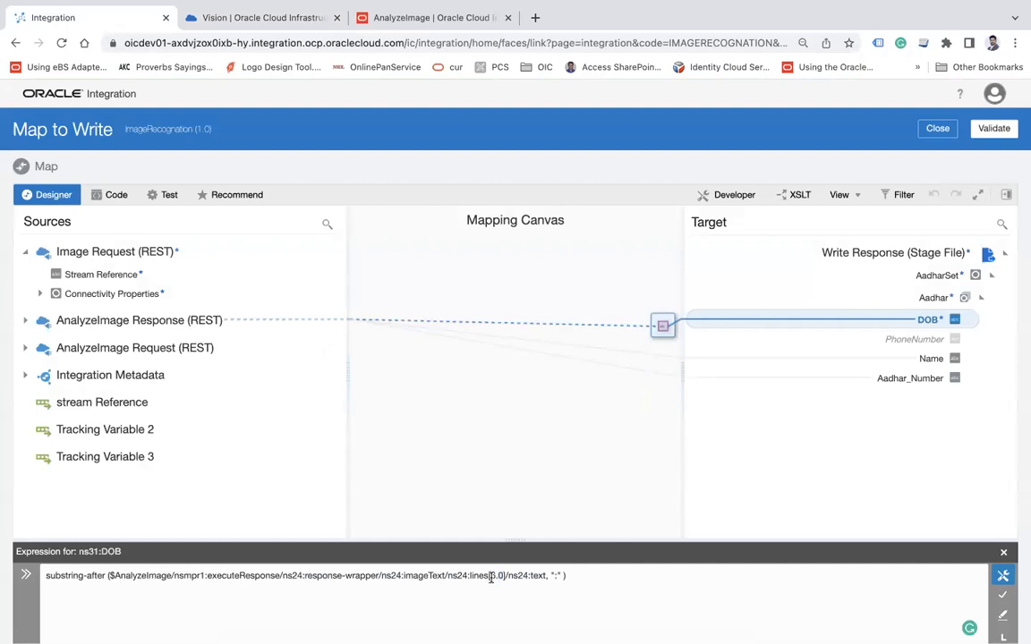
pyautogui.moveTo(491, 575); pyautogui.dragTo(504, 577)
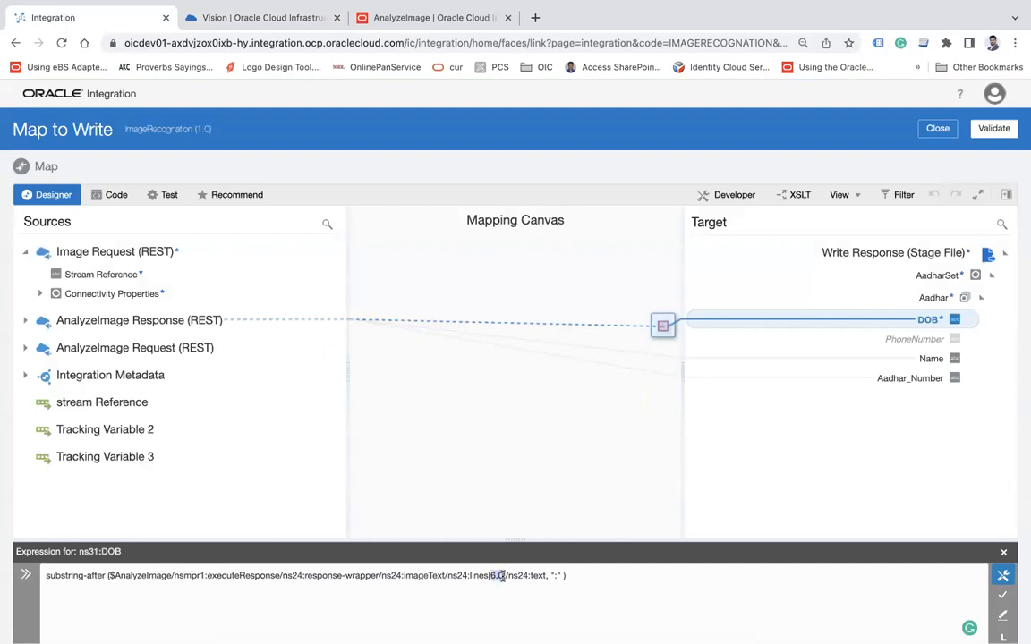
pyautogui.click(931, 359)
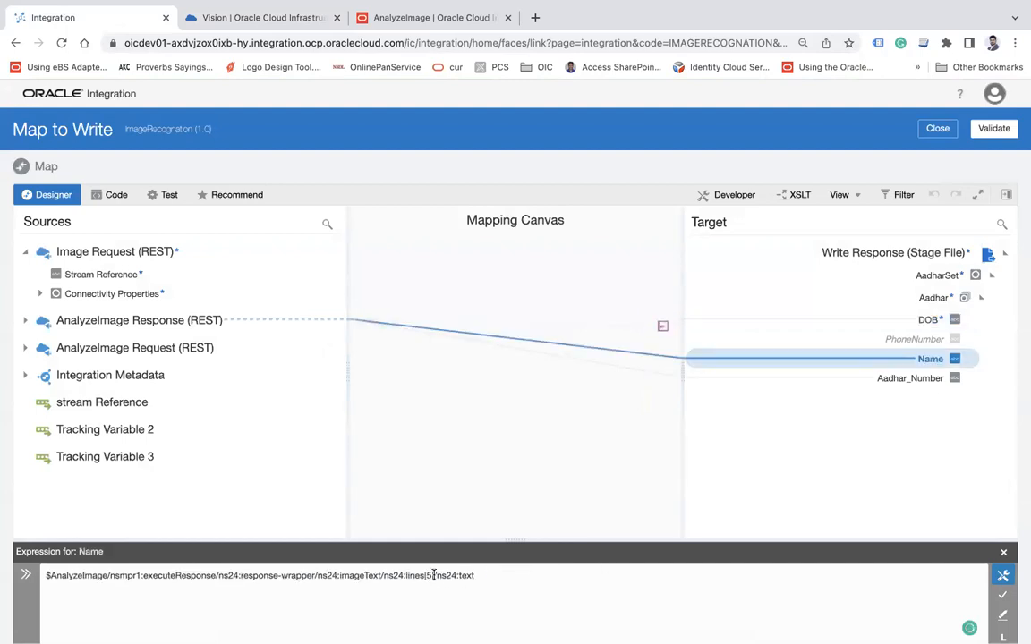
pyautogui.click(246, 19)
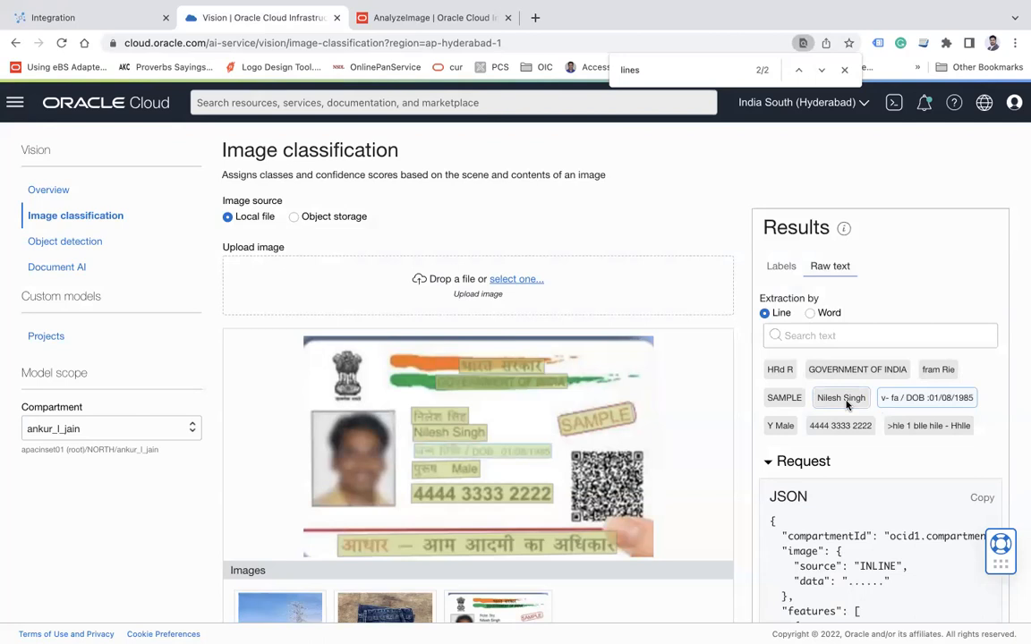
pyautogui.click(117, 18)
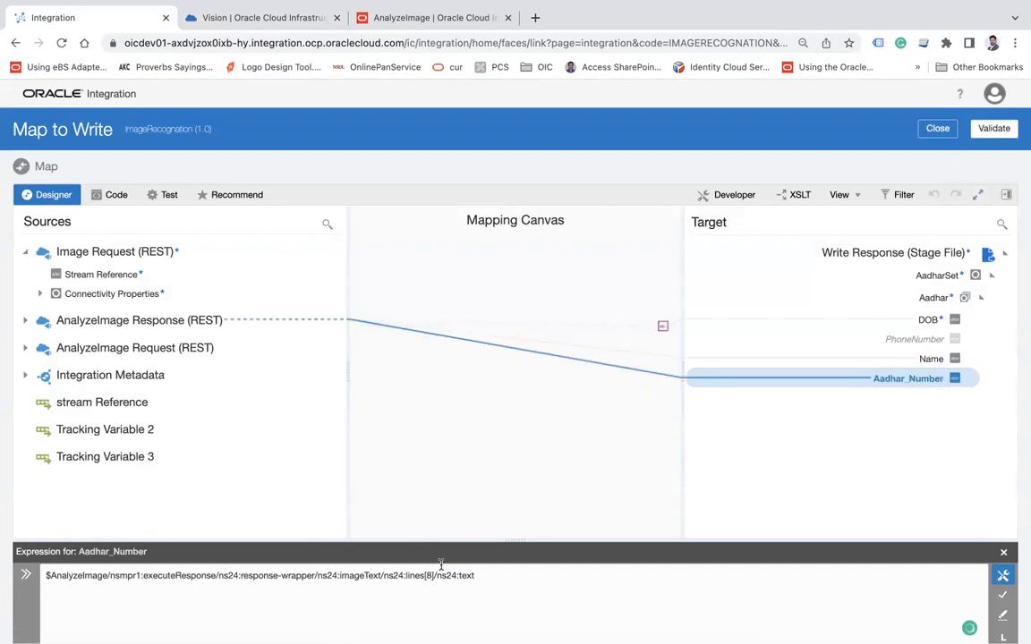
pyautogui.click(936, 130)
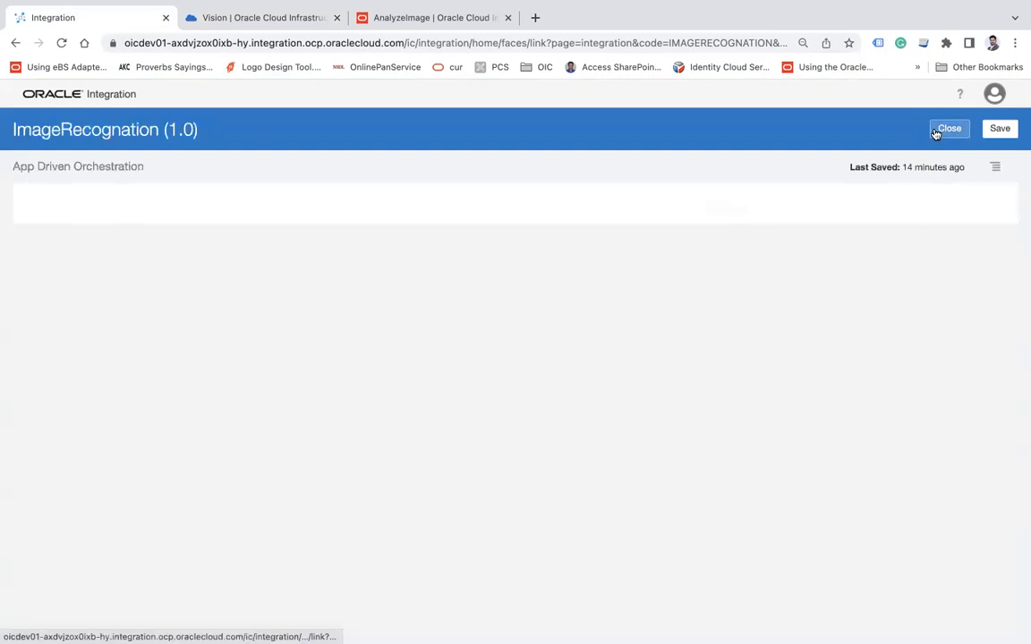
# Leave the flow editor and activate the ImageRecognation integration.
pyautogui.moveTo(644, 506); pyautogui.dragTo(532, 435)
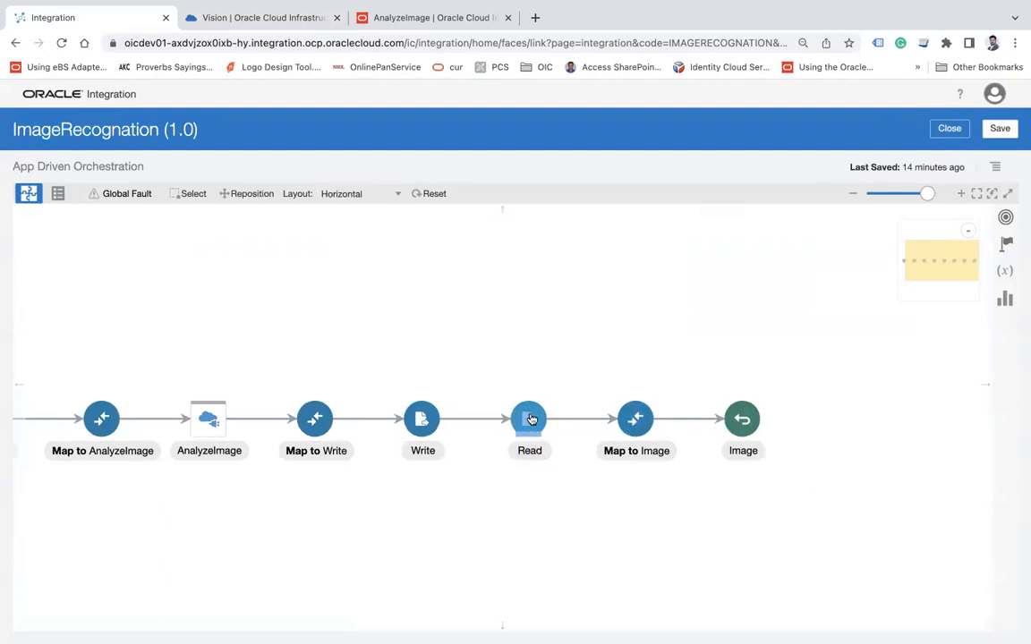
pyautogui.click(946, 132)
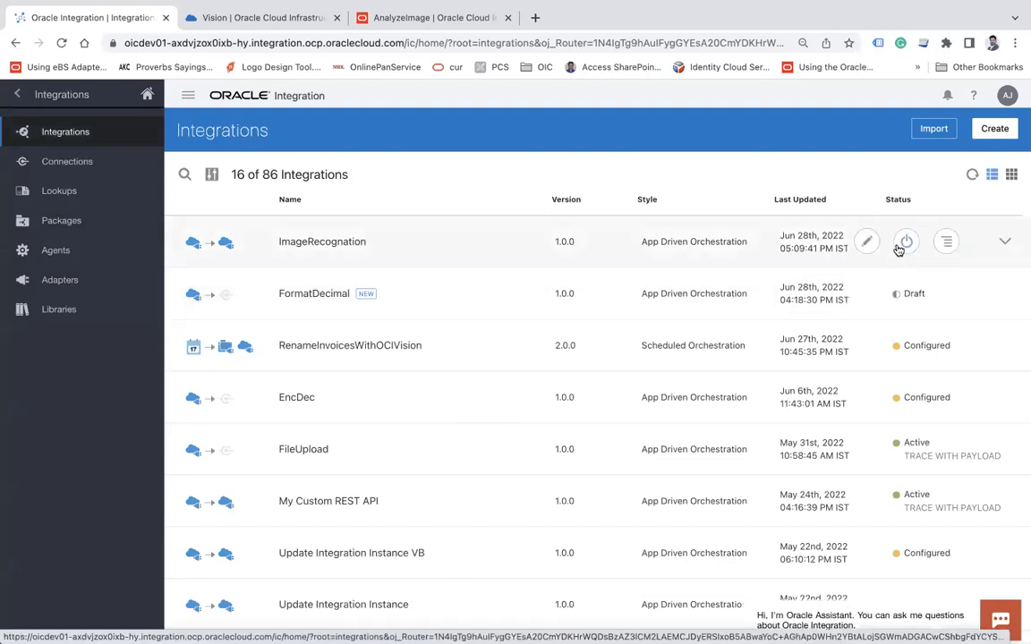
pyautogui.click(906, 241)
pyautogui.click(654, 547)
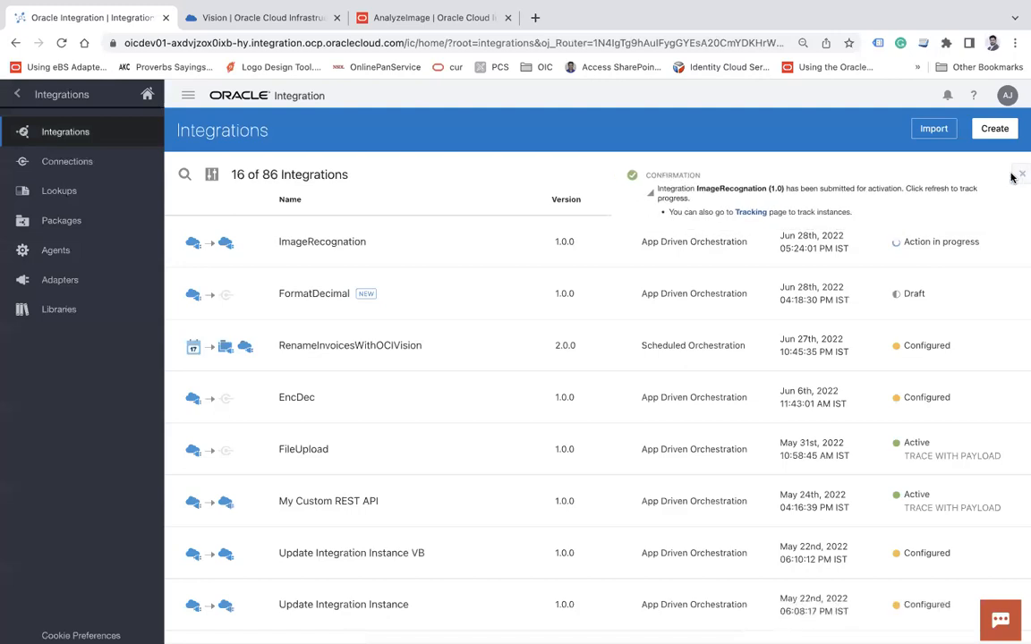
# Refresh the list until ImageRecognation shows Active, then bring up its Test page.
pyautogui.click(1020, 174)
pyautogui.click(971, 175)
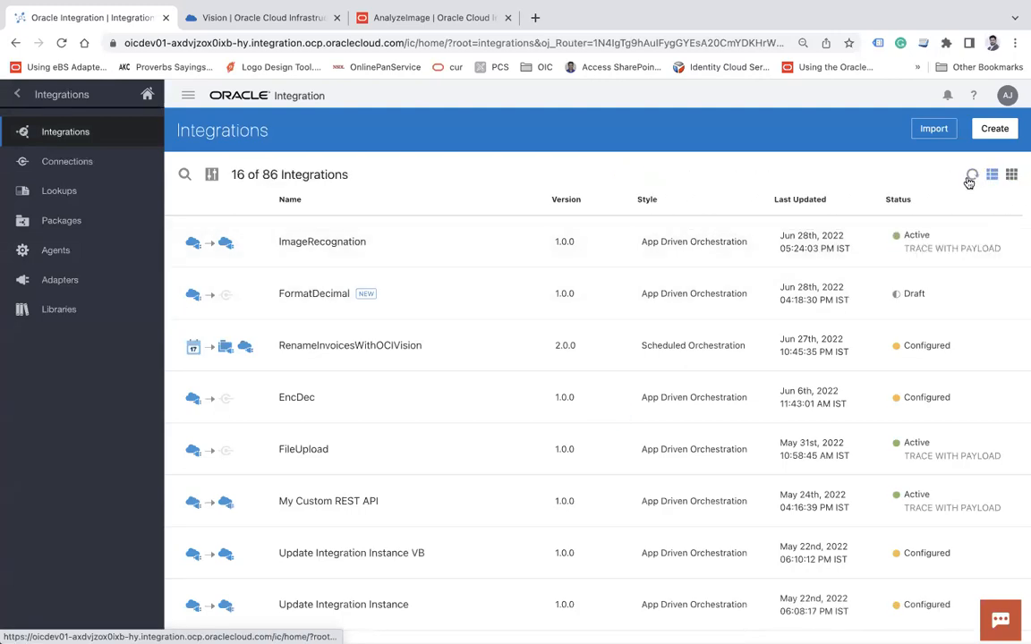
pyautogui.moveTo(865, 240)
pyautogui.click(725, 308)
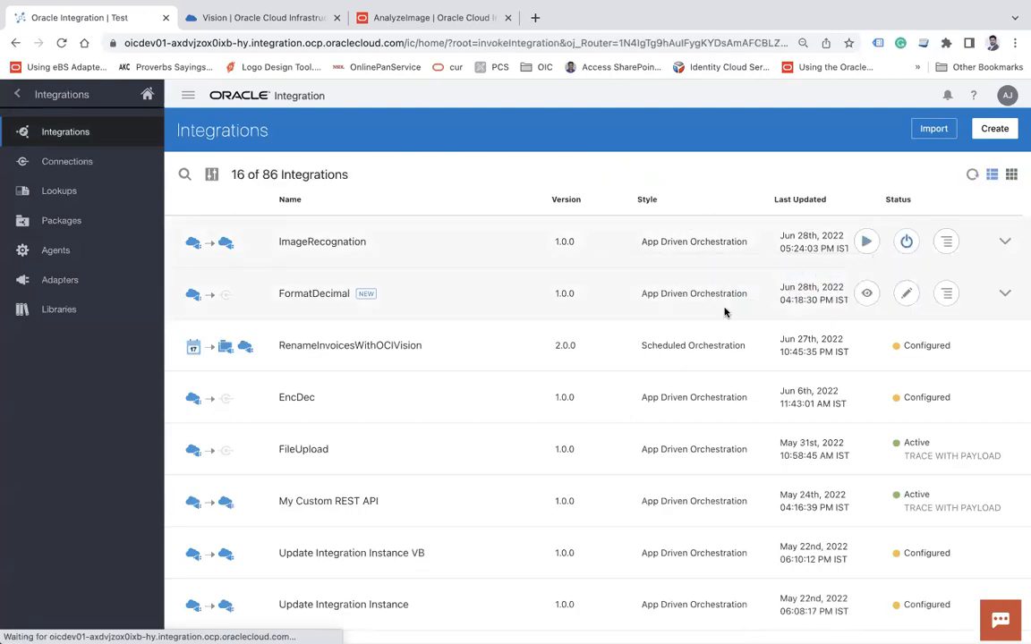
# Test ImageRecognation with sample_aadhar.jpg as the file request body.
pyautogui.click(186, 265)
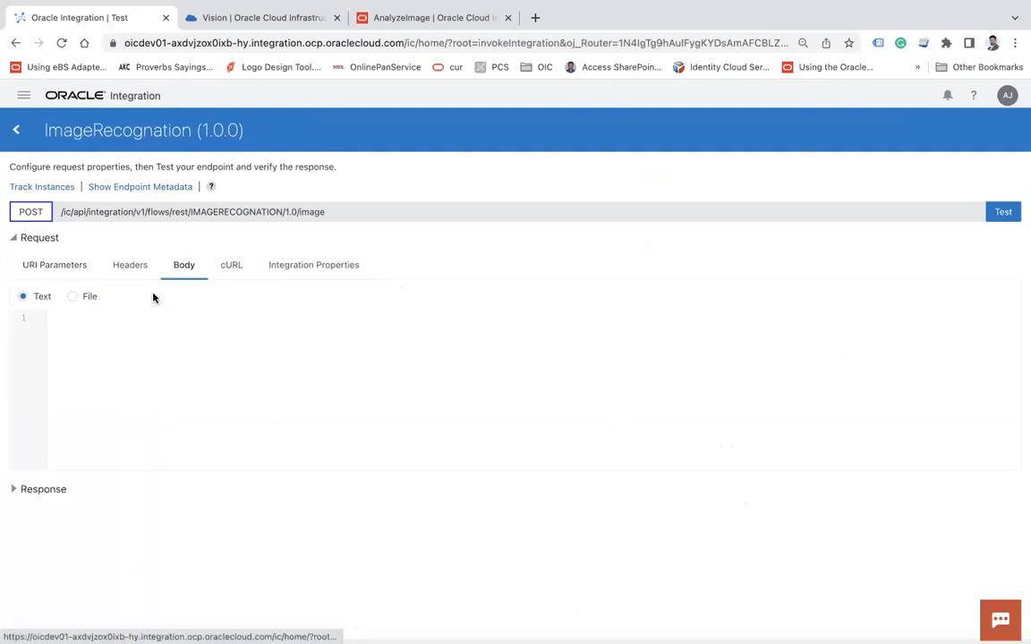
pyautogui.click(73, 296)
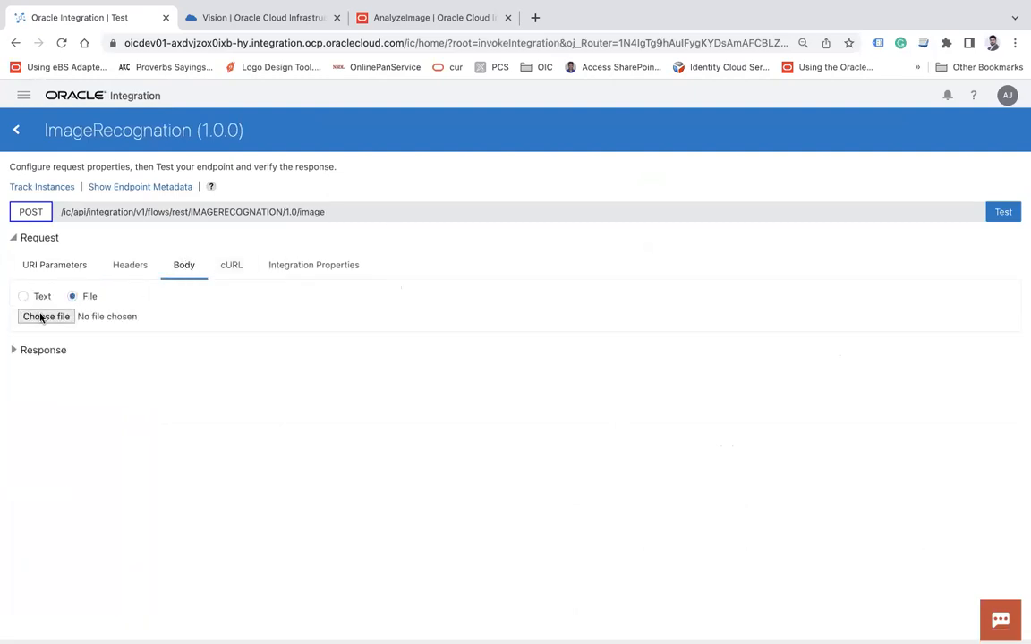
pyautogui.click(37, 320)
pyautogui.doubleClick(190, 230)
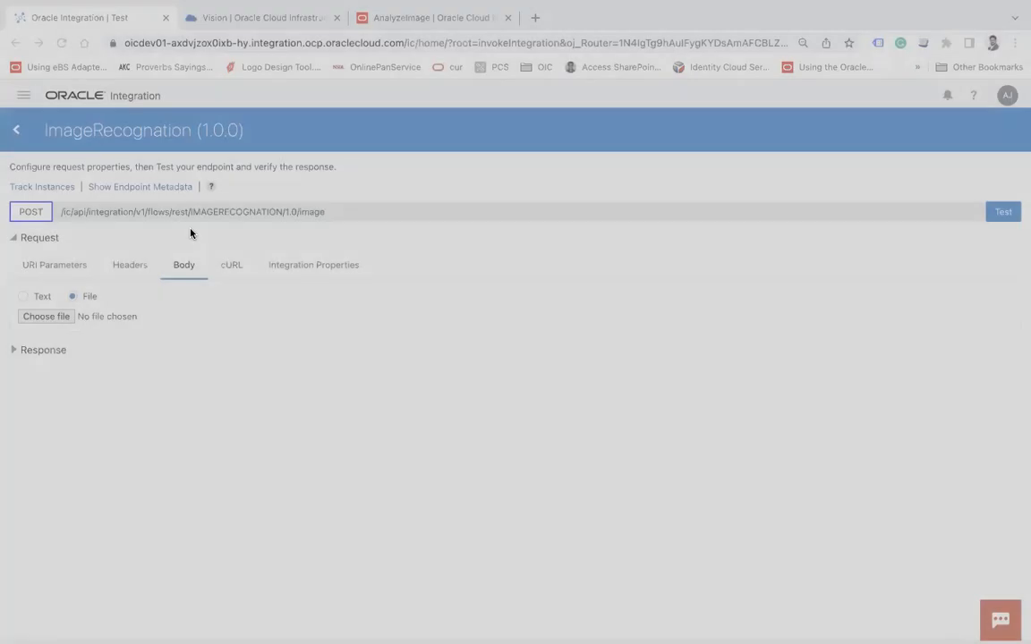
pyautogui.click(1003, 212)
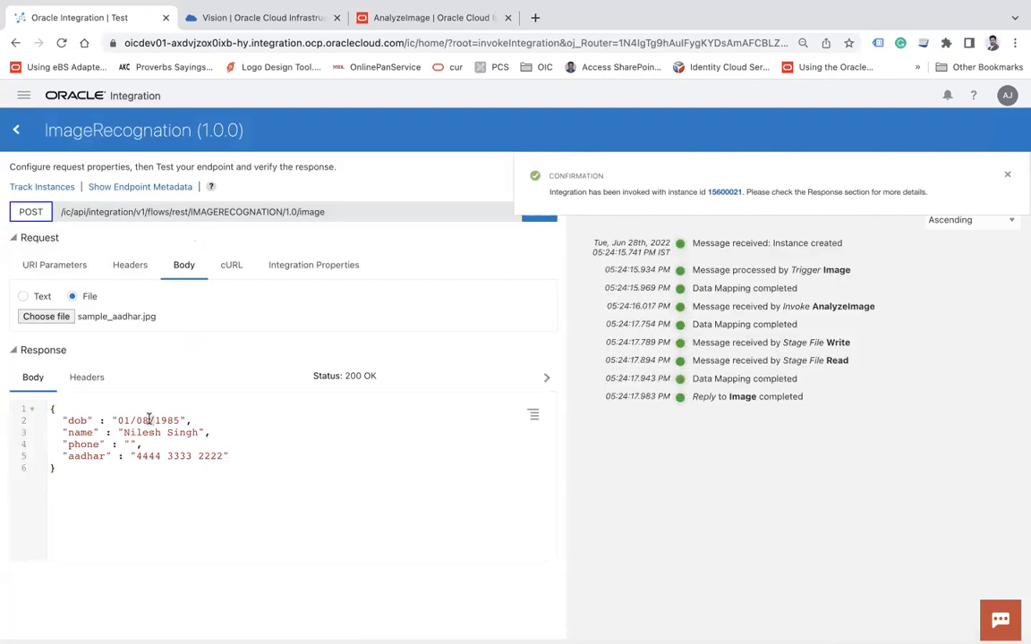
# Check the extracted name, Aadhaar number and date of birth in the JSON response.
pyautogui.doubleClick(149, 432)
pyautogui.doubleClick(172, 457)
pyautogui.moveTo(859, 27)
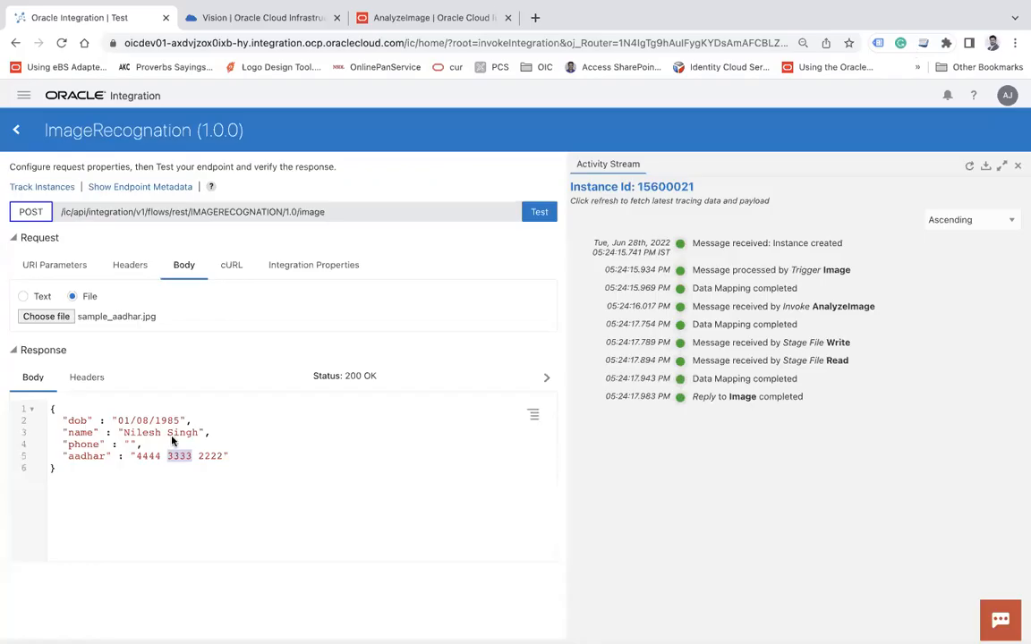
pyautogui.click(242, 445)
pyautogui.moveTo(118, 420); pyautogui.dragTo(184, 456)
# Go to Visual Builder's applications list from the navigation menu.
pyautogui.click(25, 96)
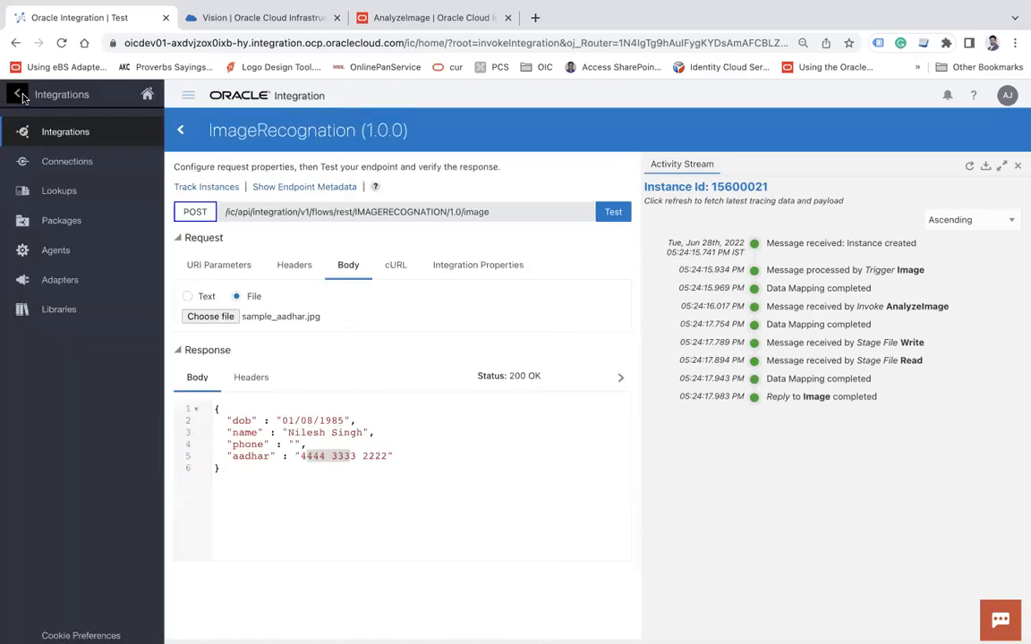
pyautogui.click(19, 95)
pyautogui.click(90, 280)
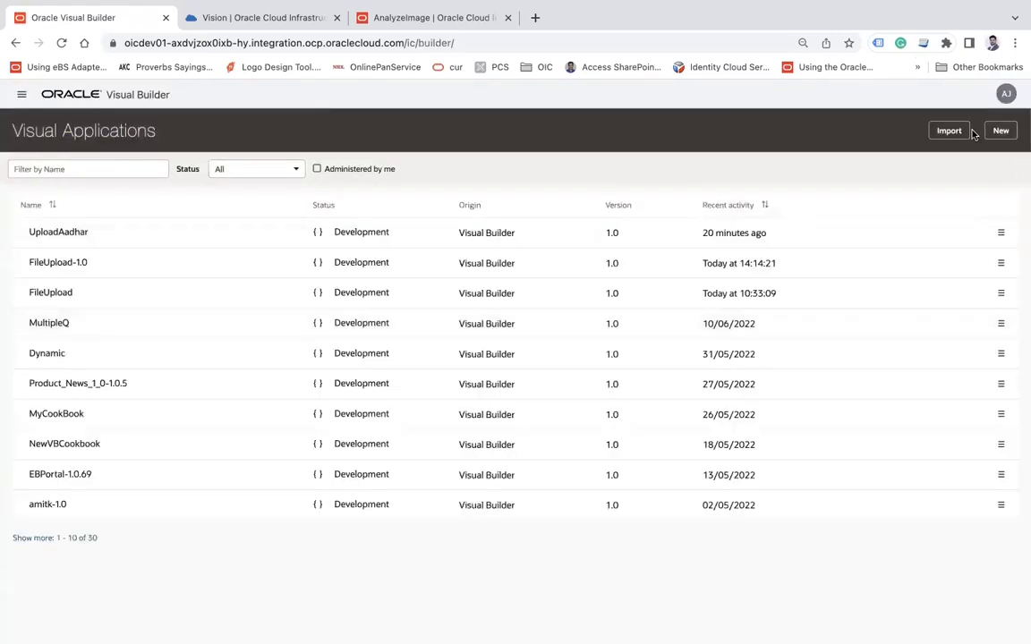
# Create a new visual application named GetAadharInformation.
pyautogui.click(1001, 130)
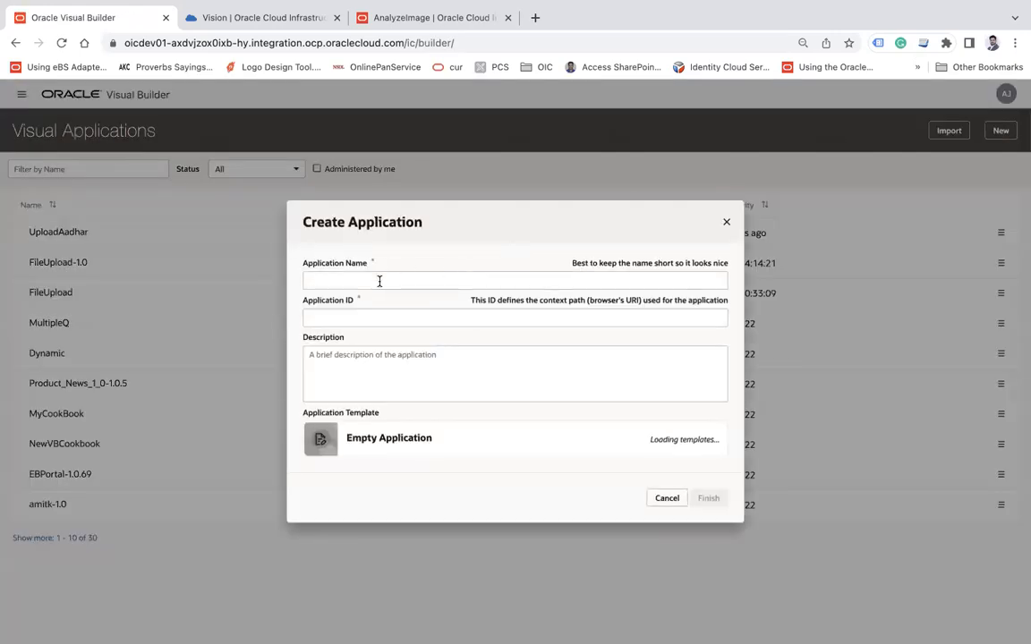
pyautogui.write('GetAadharInformation')
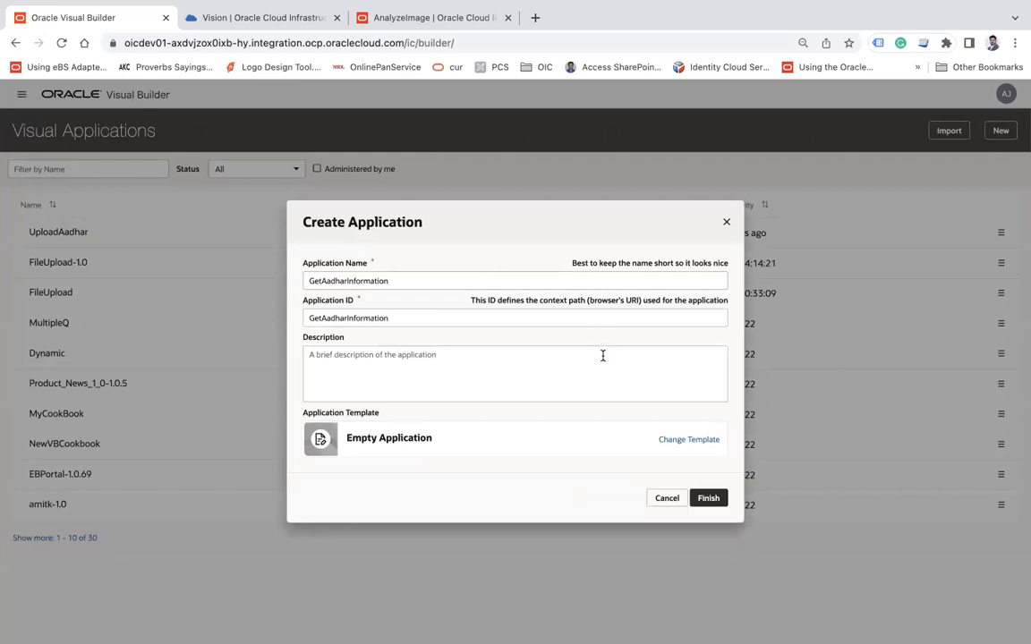
pyautogui.click(707, 497)
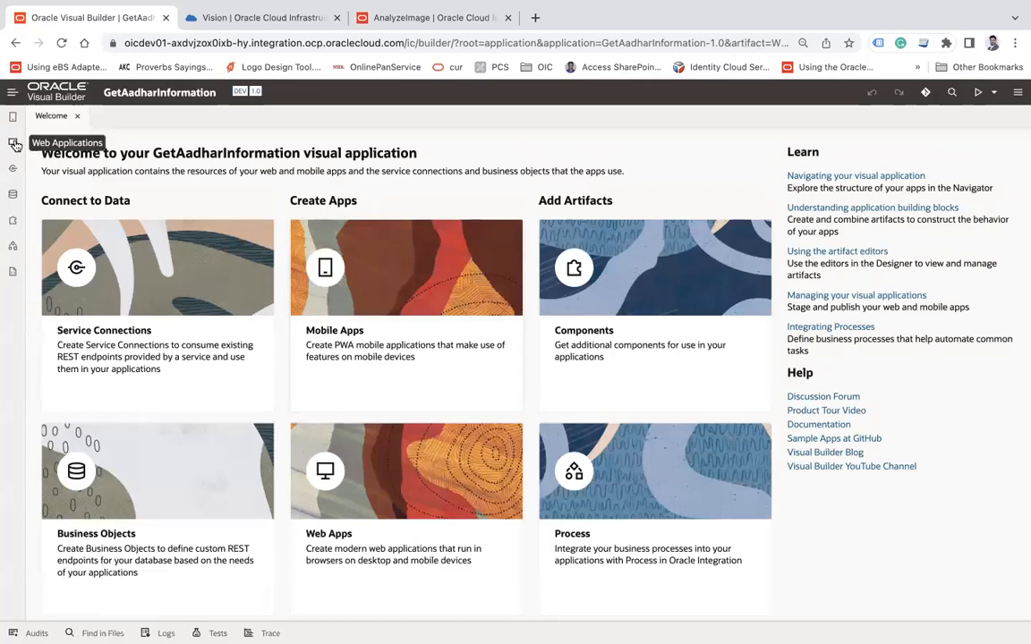
# Add a web application named AadharInformation to it.
pyautogui.click(13, 143)
pyautogui.click(147, 484)
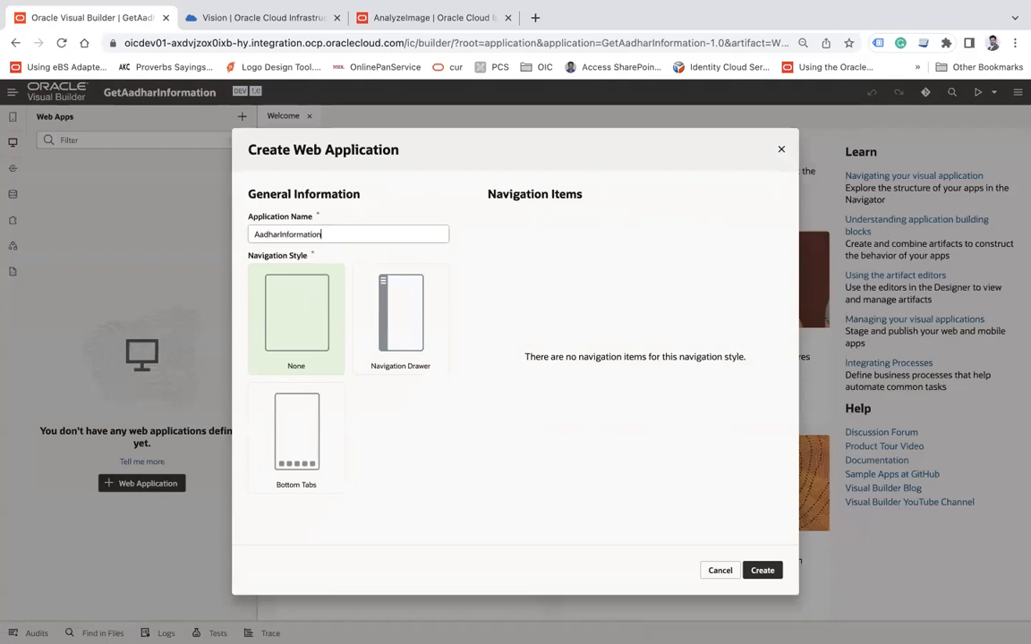
pyautogui.click(763, 570)
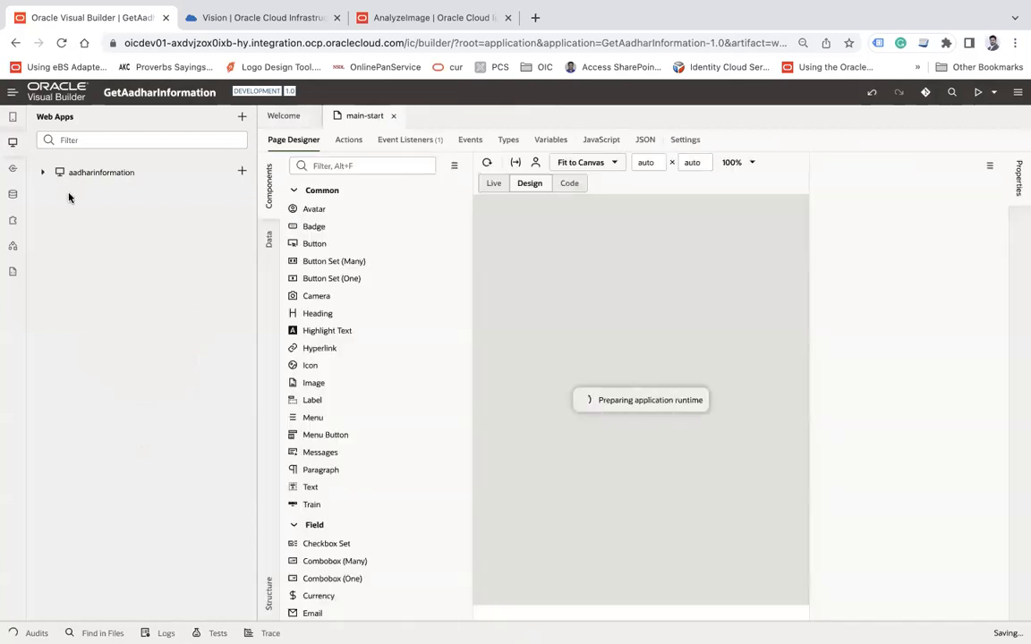
# Set the 'main' heading's Value to 'OCI Vision Service to fetch Aadhar Information'.
pyautogui.click(14, 143)
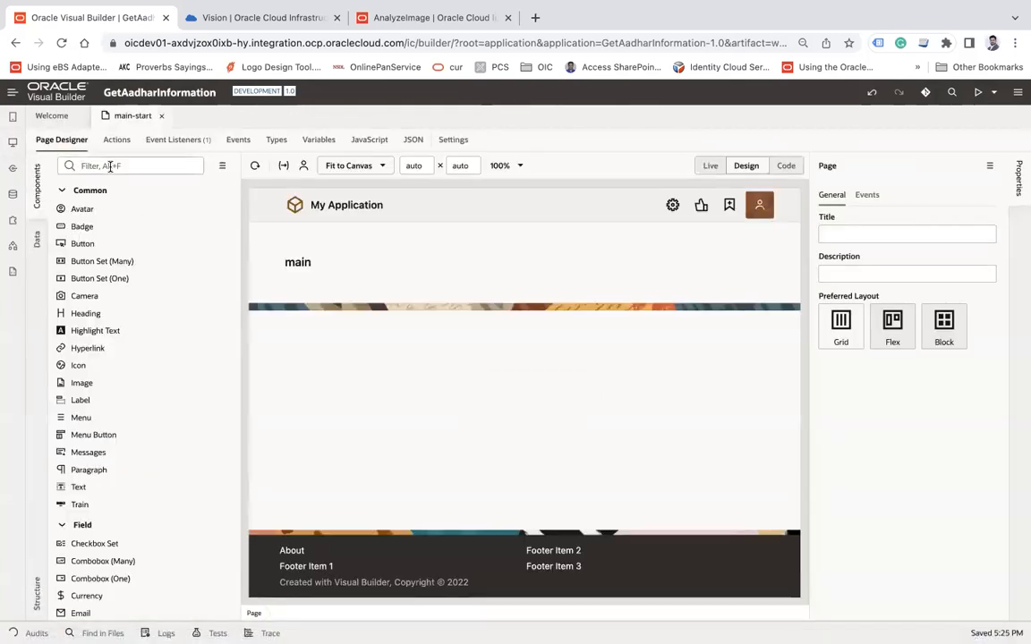
pyautogui.click(301, 263)
pyautogui.doubleClick(865, 221)
pyautogui.write('OCI Vision Service to fetch')
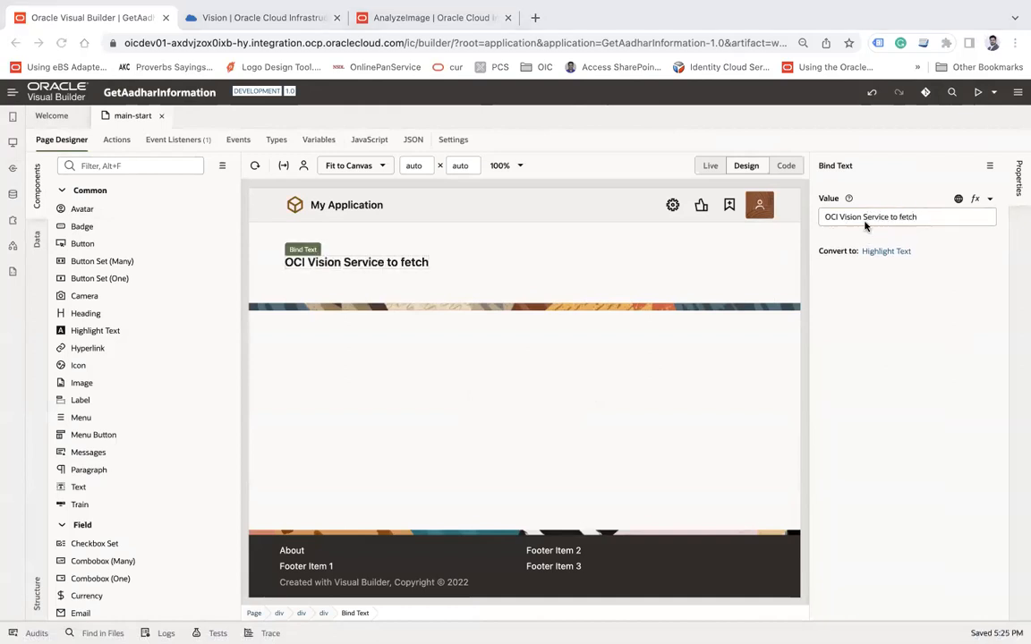
pyautogui.press('super+Tab')
pyautogui.click(970, 220)
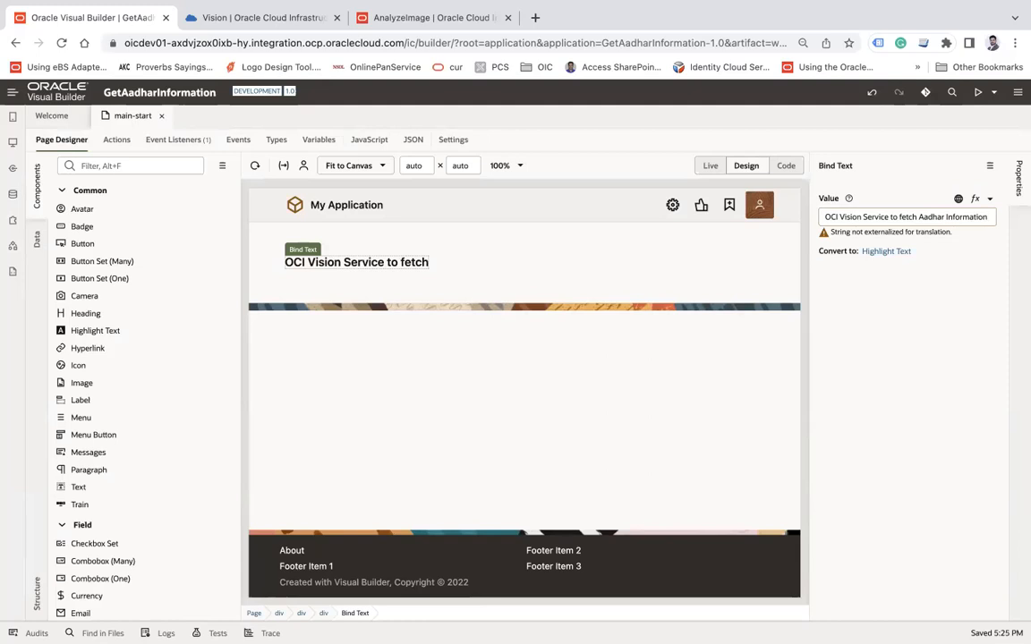
pyautogui.press('Tab')
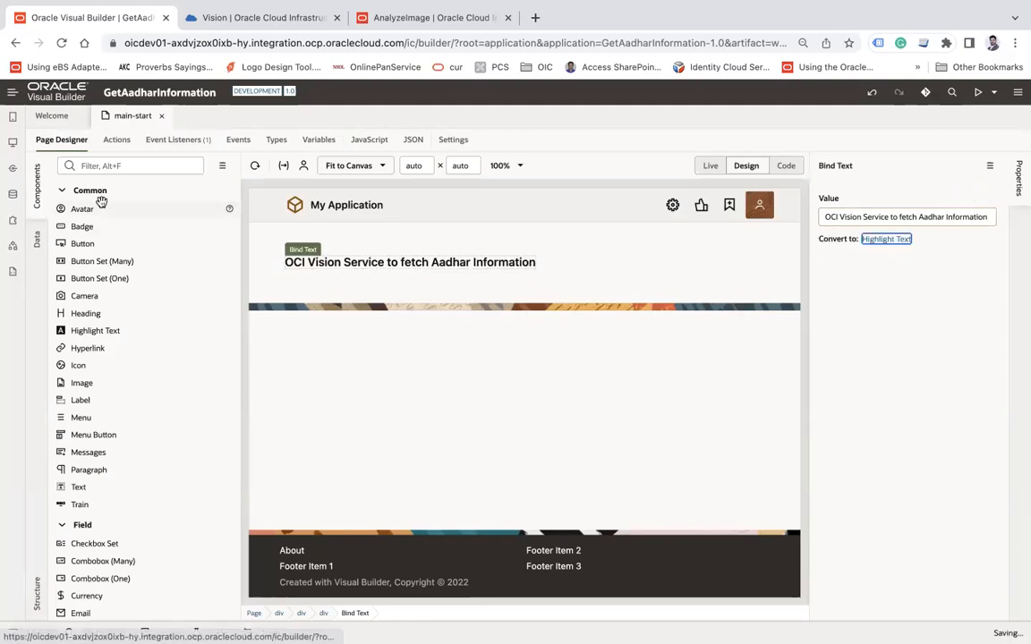
pyautogui.click(110, 168)
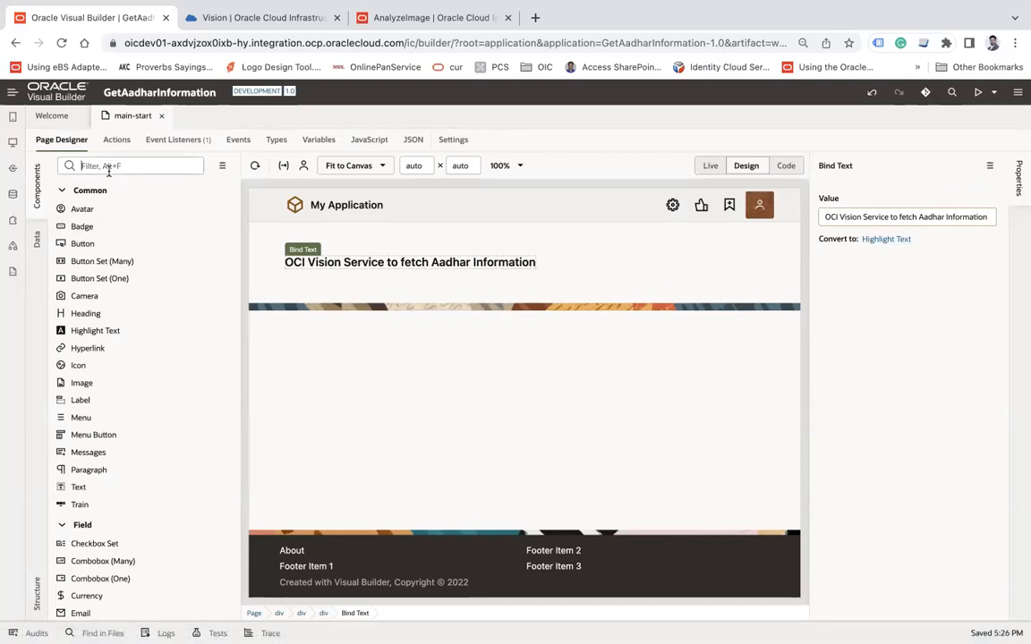
# Add a single-file File Picker below the heading, shown as an Upload button.
pyautogui.write('file')
pyautogui.moveTo(95, 248); pyautogui.dragTo(314, 345)
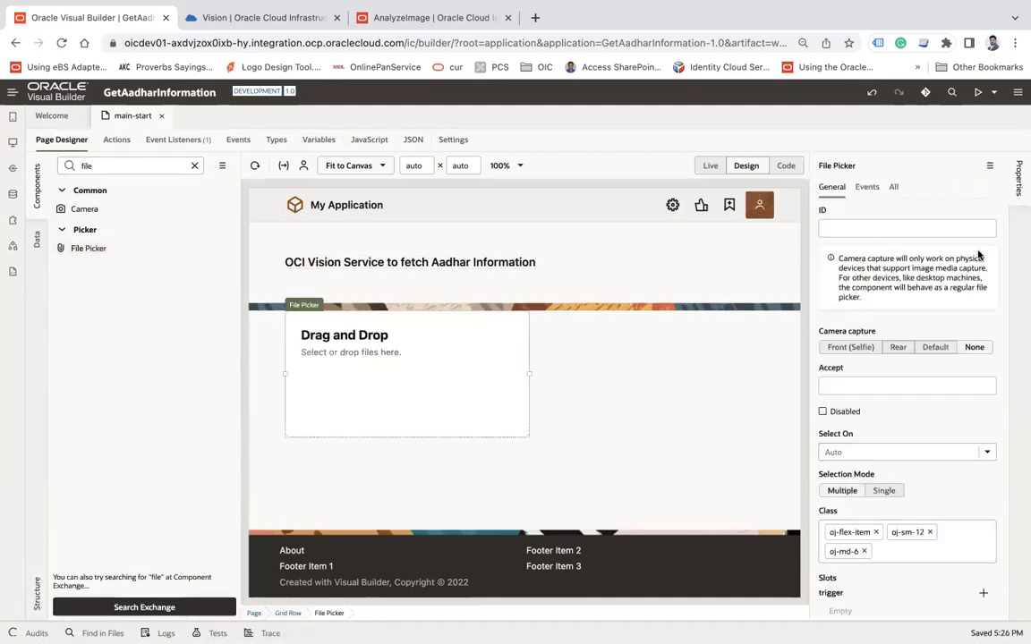
pyautogui.scroll(-1, 927, 441)
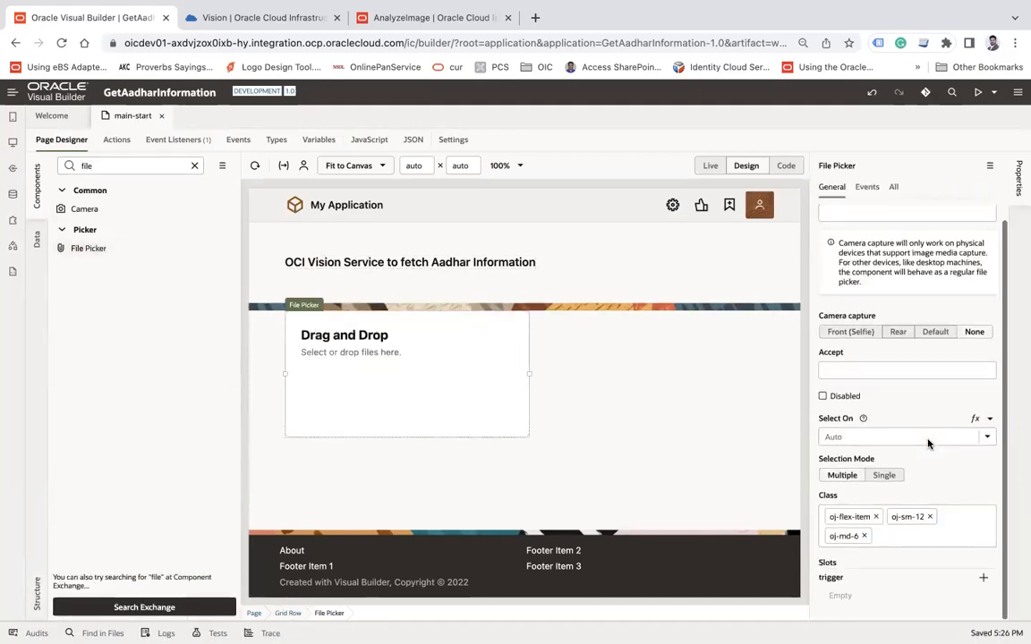
pyautogui.click(895, 476)
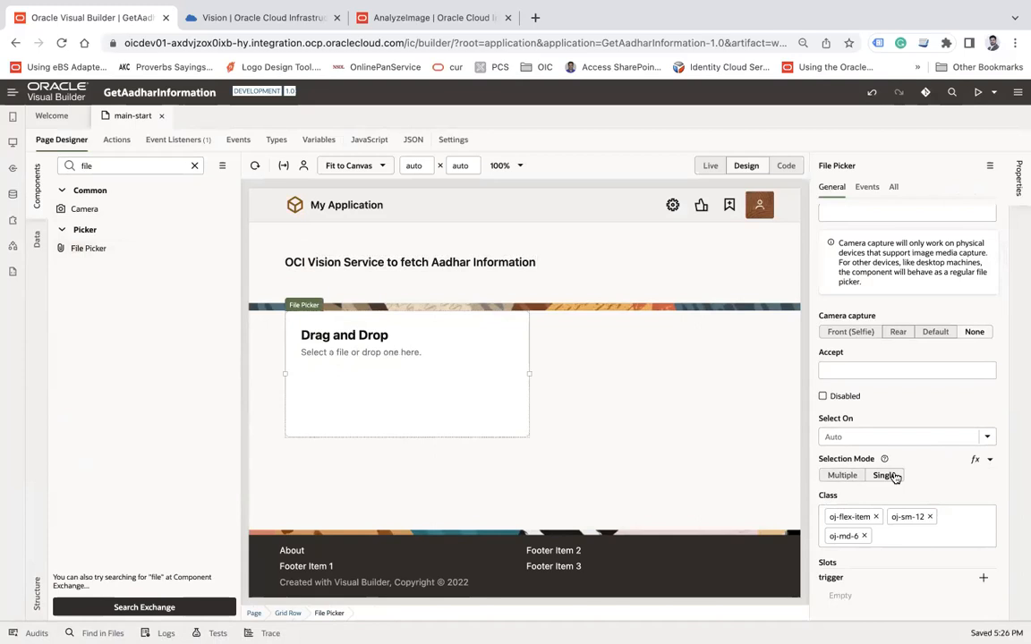
pyautogui.click(983, 579)
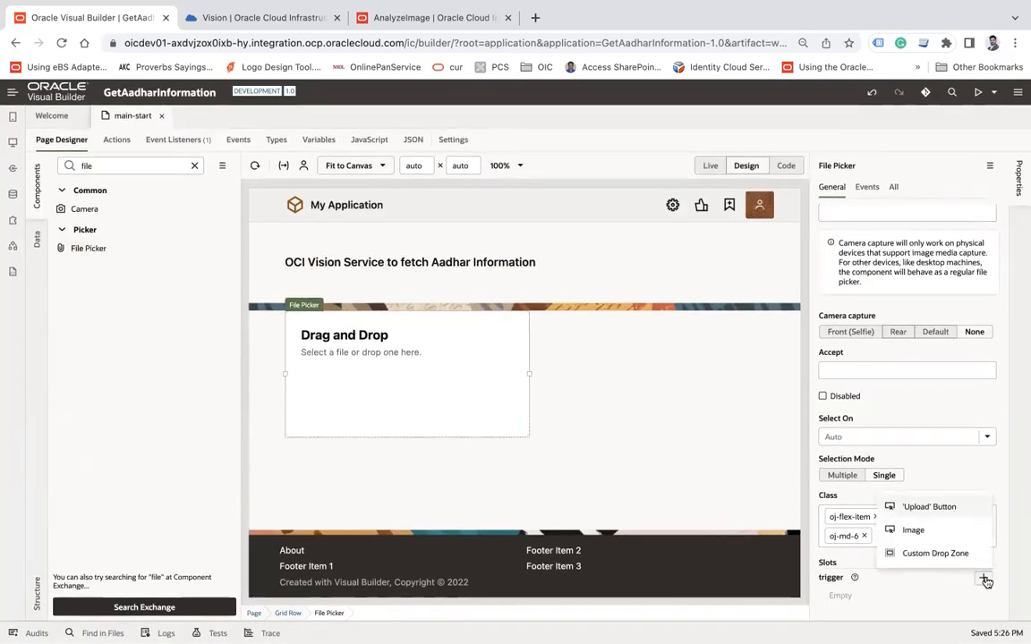
pyautogui.click(927, 507)
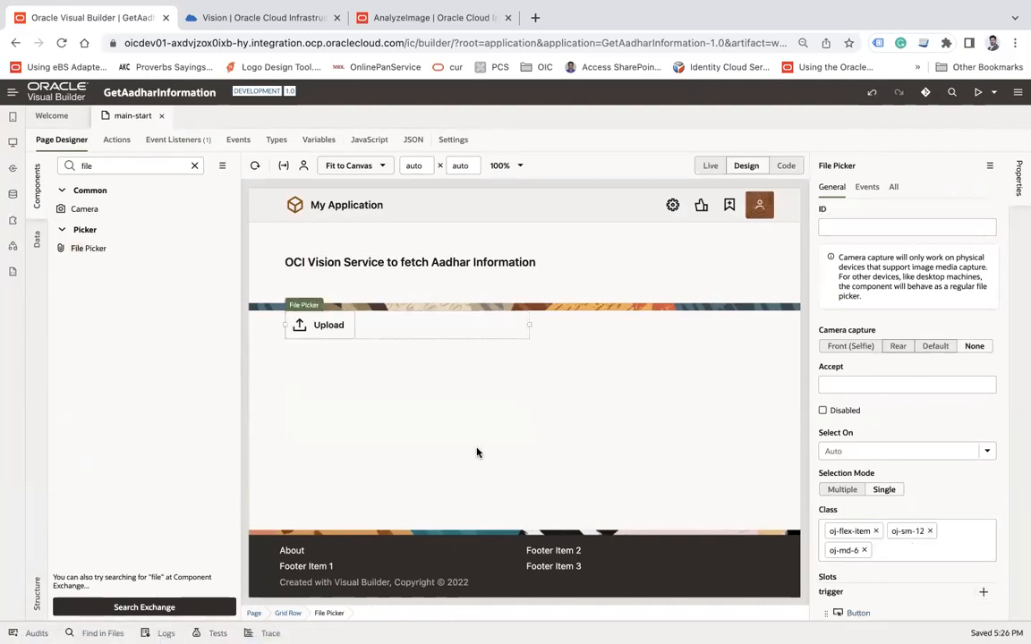
pyautogui.click(430, 404)
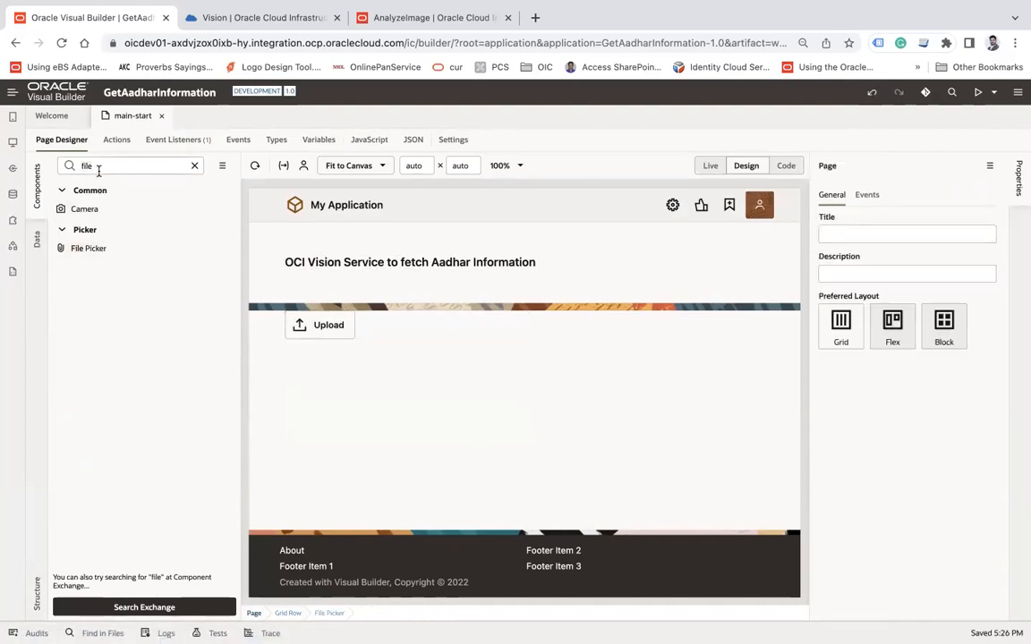
# Add an Avatar beside the Upload button with Size Extra Large.
pyautogui.press('BackSpace')
pyautogui.press('BackSpace')
pyautogui.press('BackSpace')
pyautogui.press('BackSpace')
pyautogui.write('ava')
pyautogui.moveTo(89, 211); pyautogui.dragTo(544, 325)
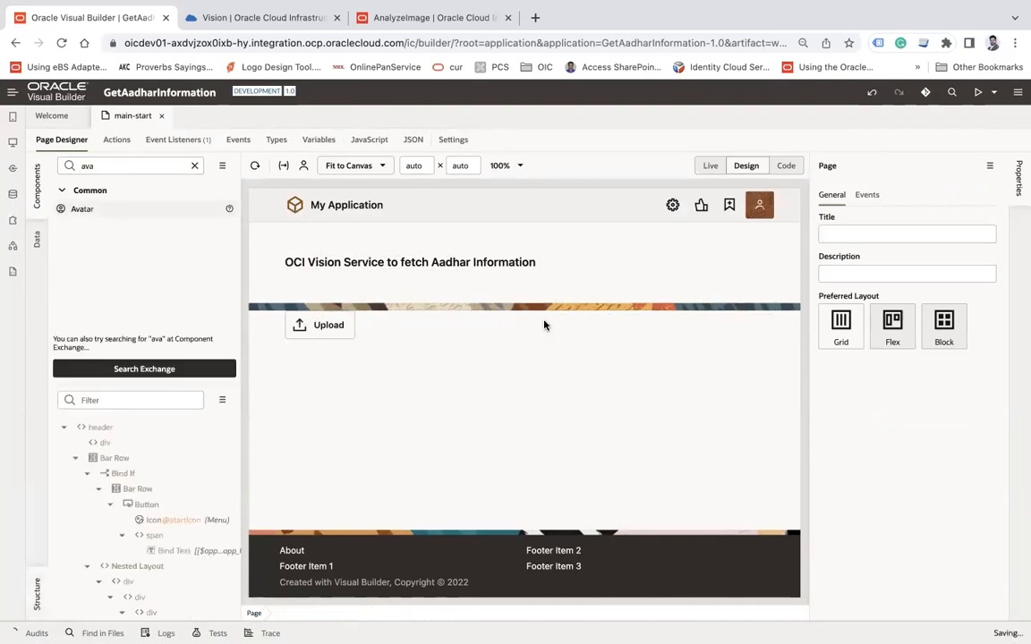
pyautogui.click(990, 312)
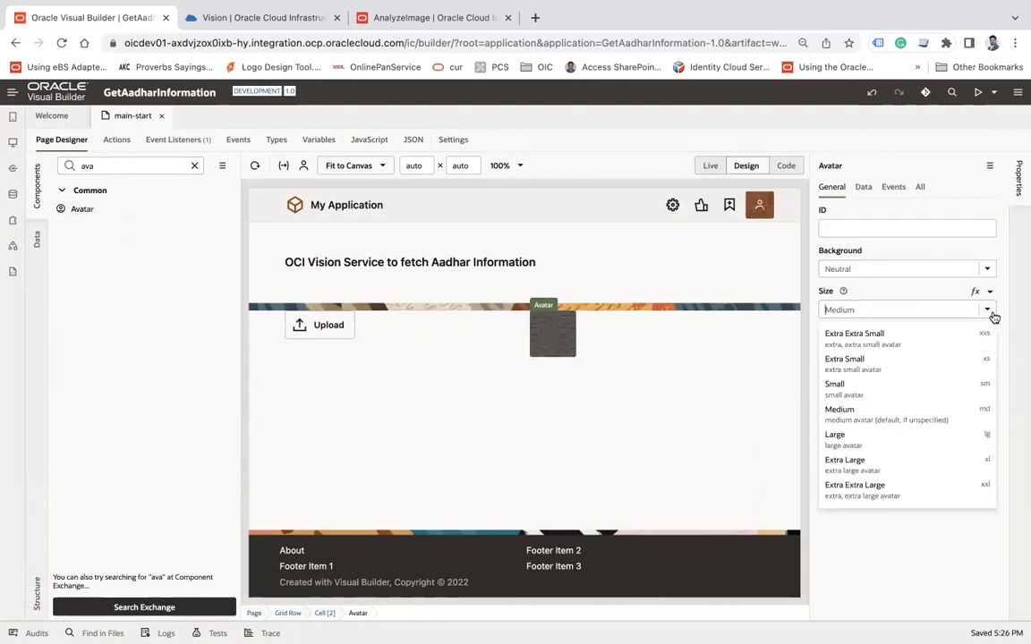
pyautogui.click(868, 462)
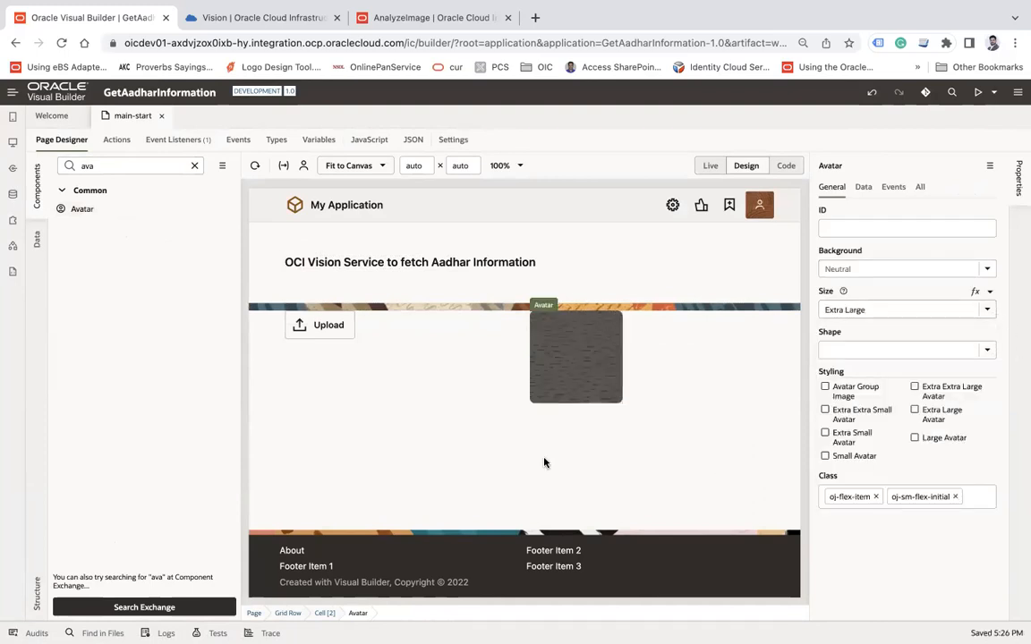
# Place a Horizontal Rule below the upload row.
pyautogui.click(124, 166)
pyautogui.press('BackSpace')
pyautogui.press('BackSpace')
pyautogui.press('BackSpace')
pyautogui.write('ho')
pyautogui.moveTo(135, 249); pyautogui.dragTo(302, 428)
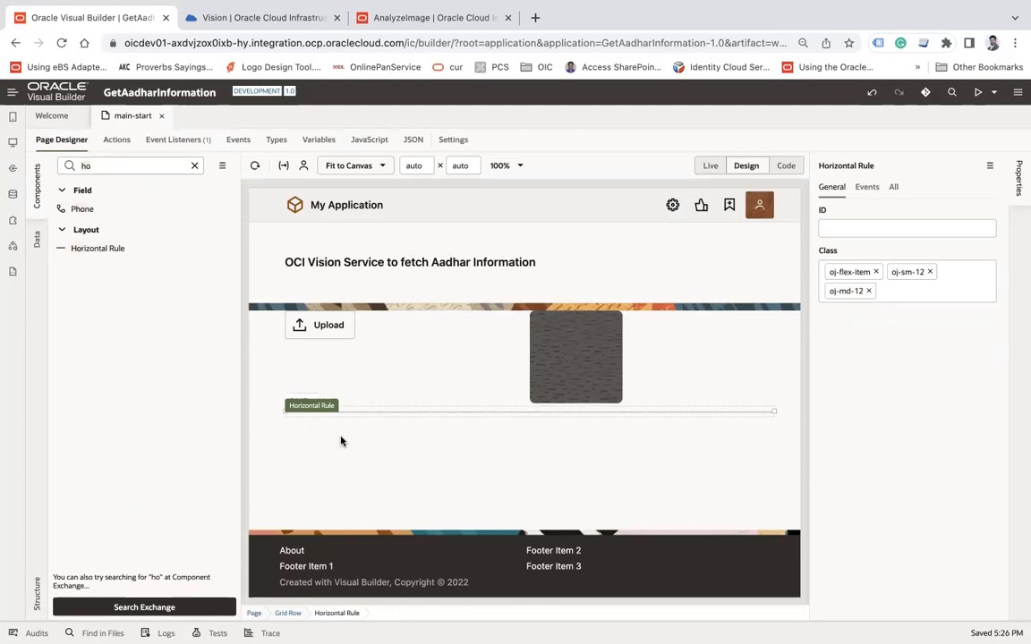
pyautogui.press('BackSpace')
pyautogui.press('BackSpace')
# Add a Form Layout below the avatar with Max Columns set to 2.
pyautogui.write('form')
pyautogui.moveTo(90, 208); pyautogui.dragTo(299, 440)
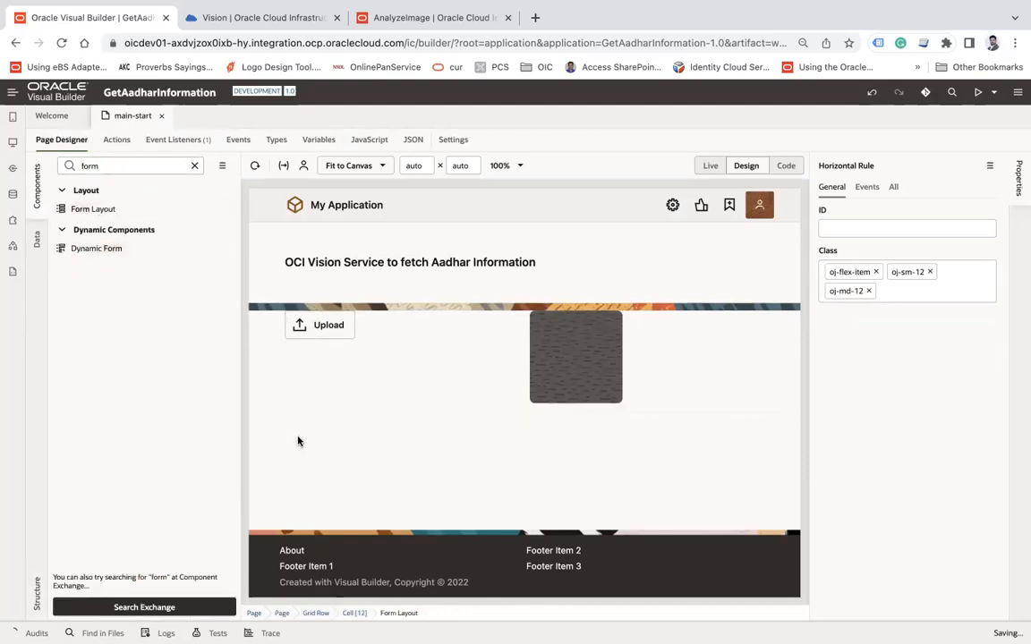
pyautogui.click(832, 188)
pyautogui.click(847, 311)
pyautogui.click(886, 361)
# Add three Input Text fields to the form.
pyautogui.doubleClick(109, 165)
pyautogui.write('inp')
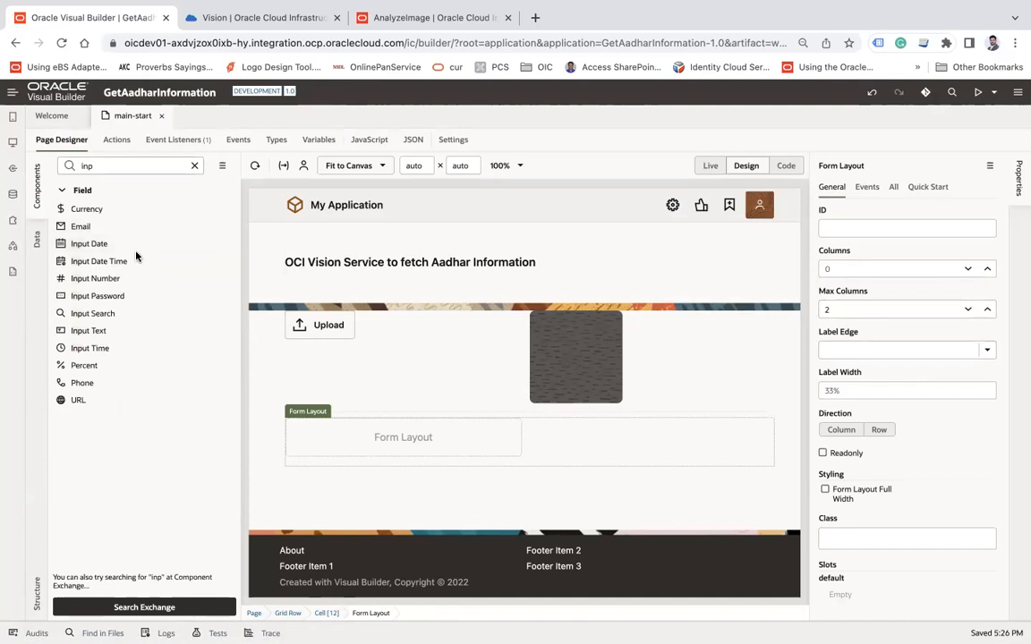
pyautogui.moveTo(94, 331); pyautogui.dragTo(303, 437)
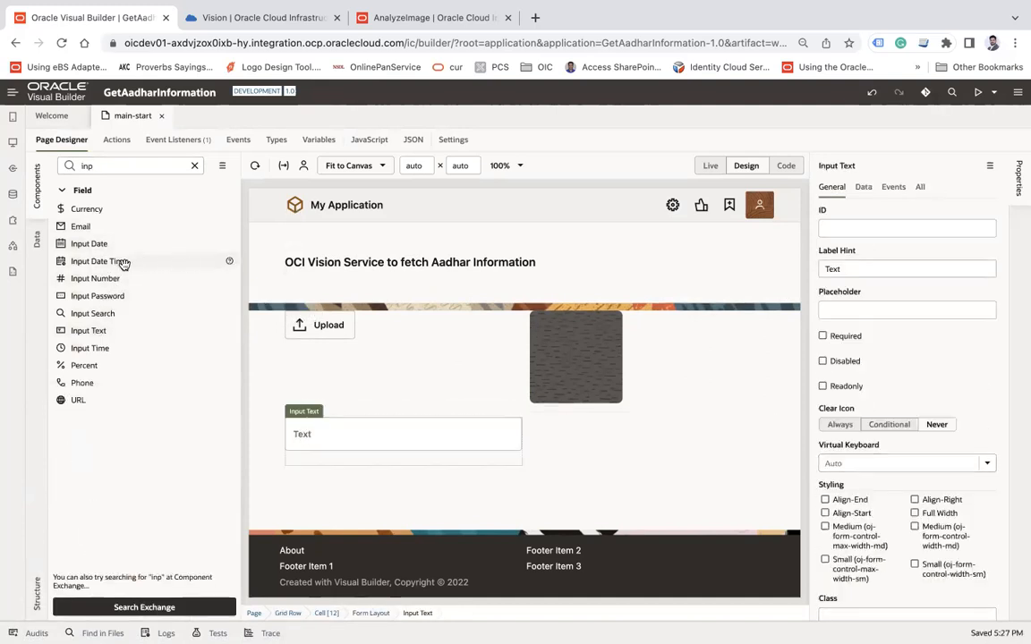
pyautogui.rightClick(85, 330)
pyautogui.click(452, 416)
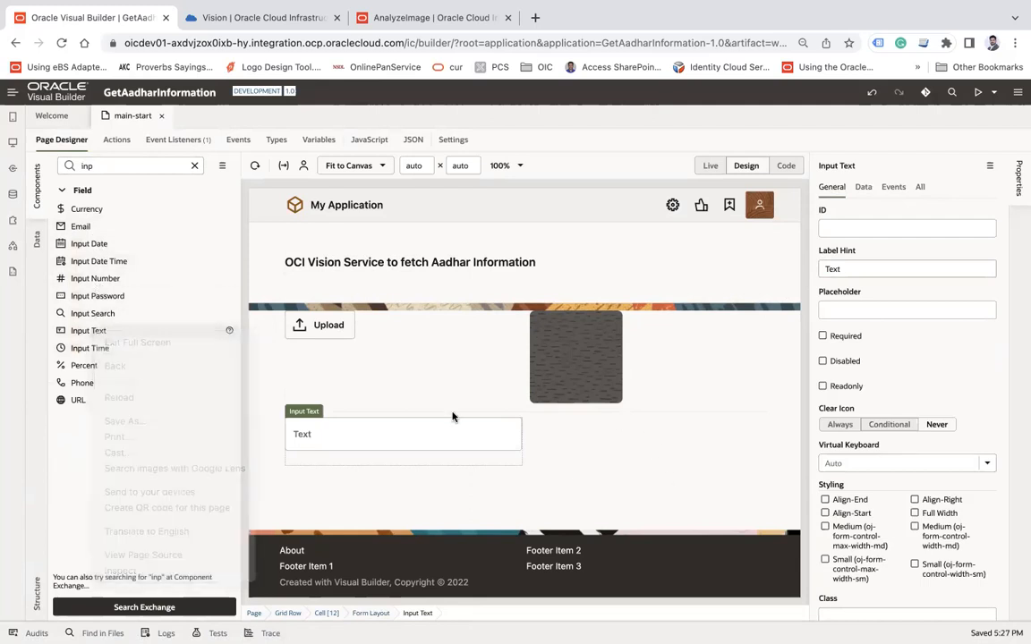
pyautogui.rightClick(97, 330)
pyautogui.click(177, 330)
pyautogui.moveTo(98, 330); pyautogui.dragTo(561, 466)
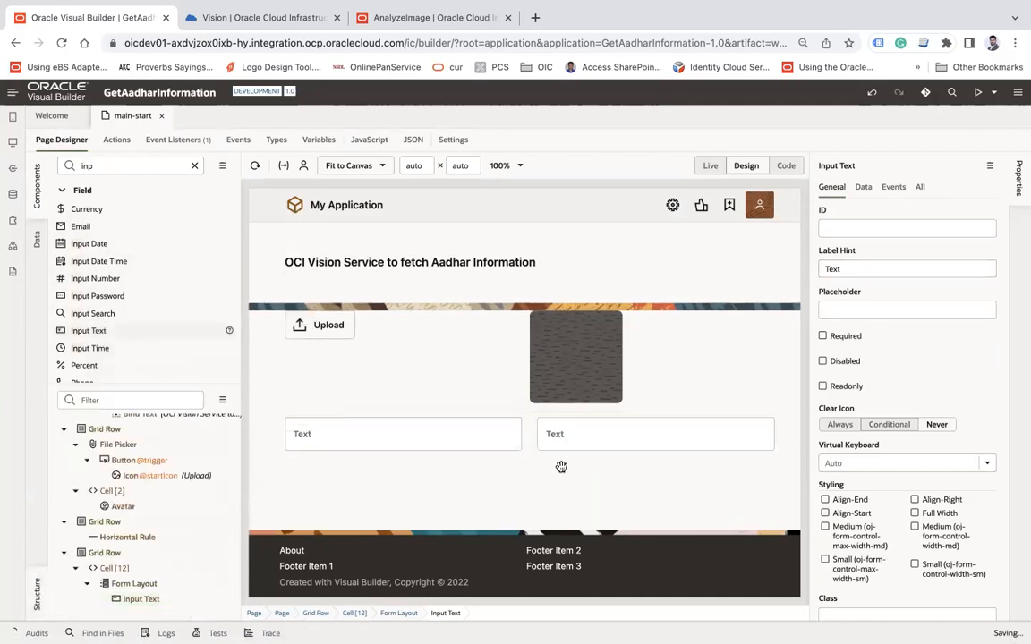
pyautogui.moveTo(94, 330); pyautogui.dragTo(298, 479)
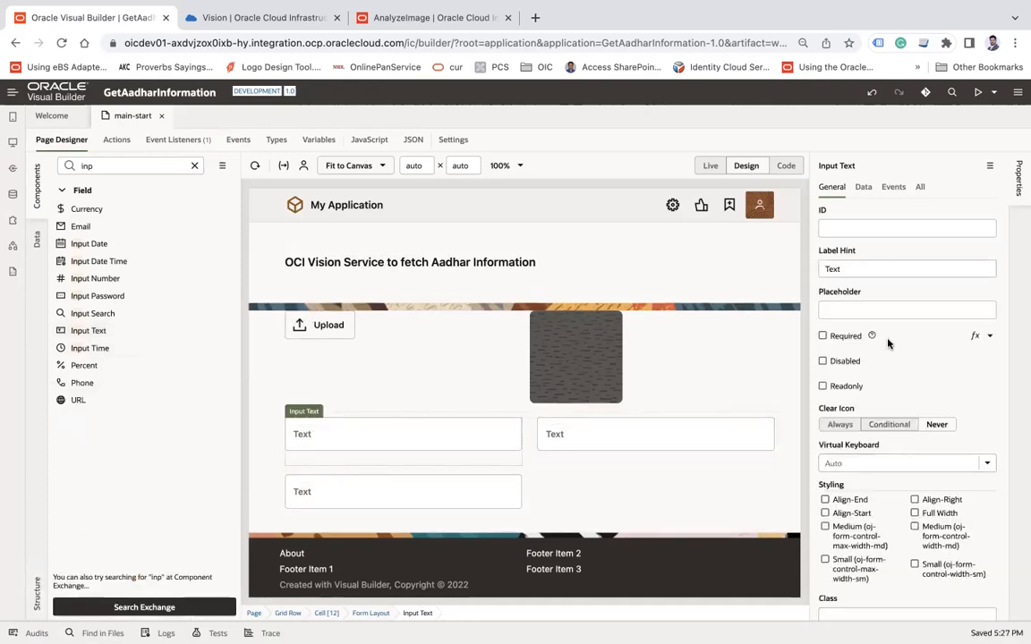
# Clear the first field's label hint and give it placeholder 'Applicant Name'.
pyautogui.click(826, 309)
pyautogui.doubleClick(874, 269)
pyautogui.press('BackSpace')
pyautogui.click(859, 309)
pyautogui.write('Applicant N')
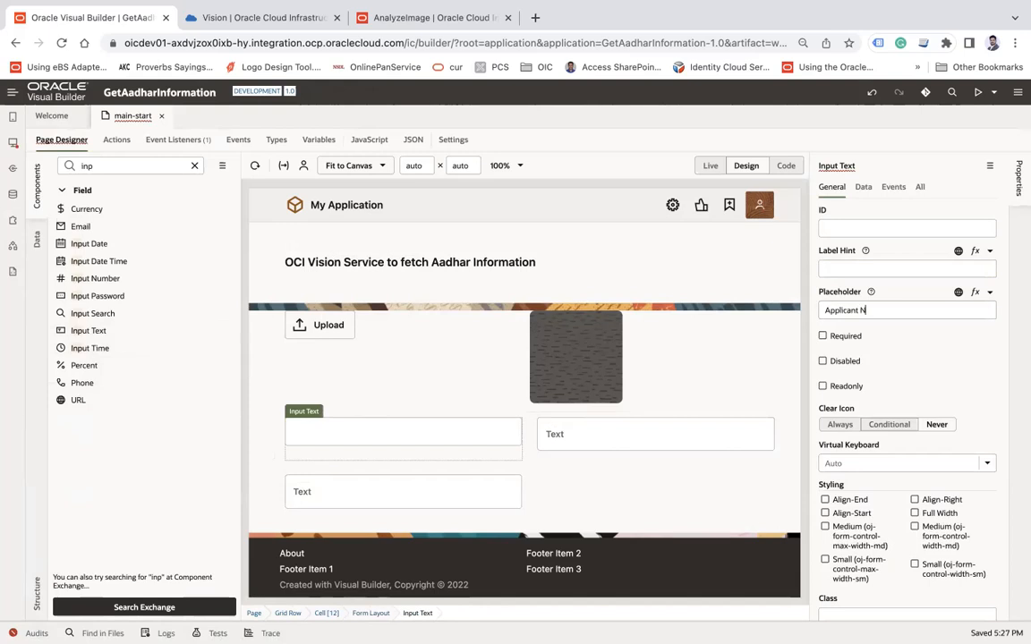
pyautogui.write('ame')
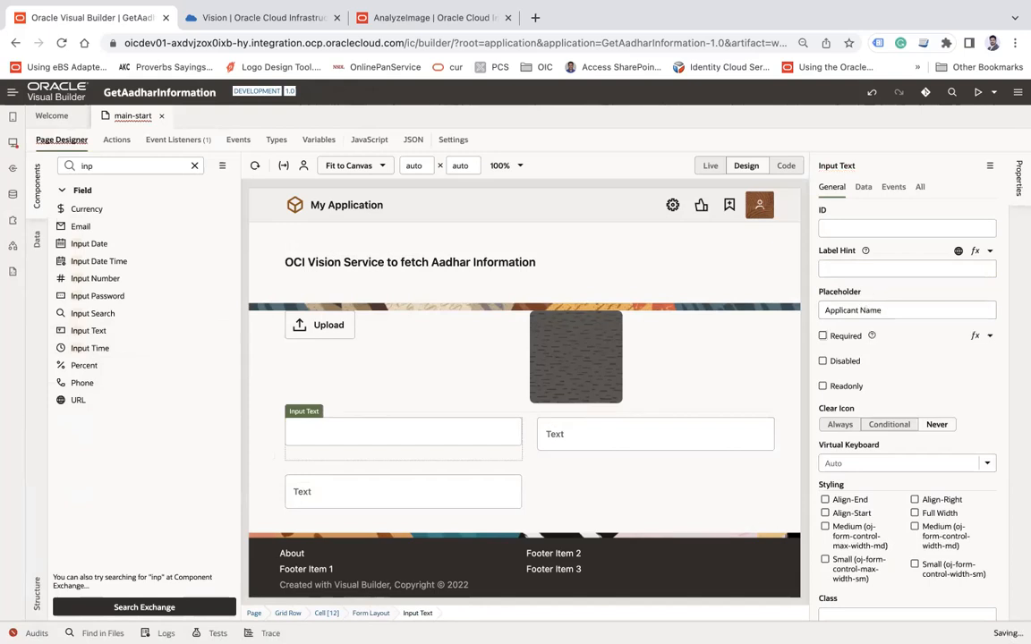
pyautogui.press('Tab')
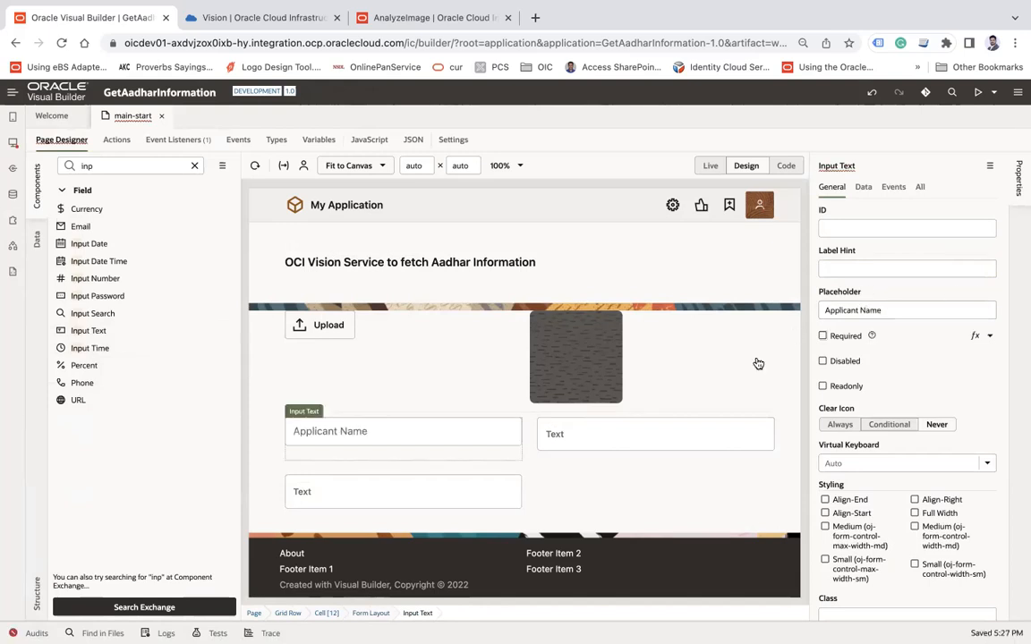
# Clear the second field's label hint and set placeholder 'Aadhar Number'.
pyautogui.click(660, 440)
pyautogui.click(878, 276)
pyautogui.press('BackSpace')
pyautogui.press('BackSpace')
pyautogui.press('BackSpace')
pyautogui.press('BackSpace')
pyautogui.press('Tab')
pyautogui.write('A')
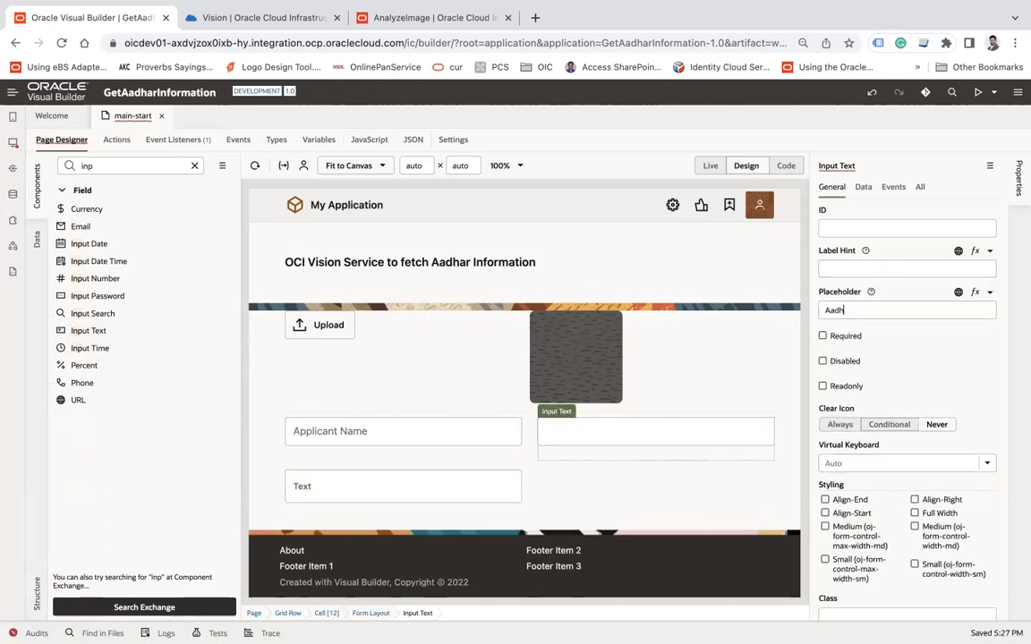
pyautogui.write('adhar Number')
# Clear the third field's label hint and set placeholder 'Date of Birth'.
pyautogui.click(422, 487)
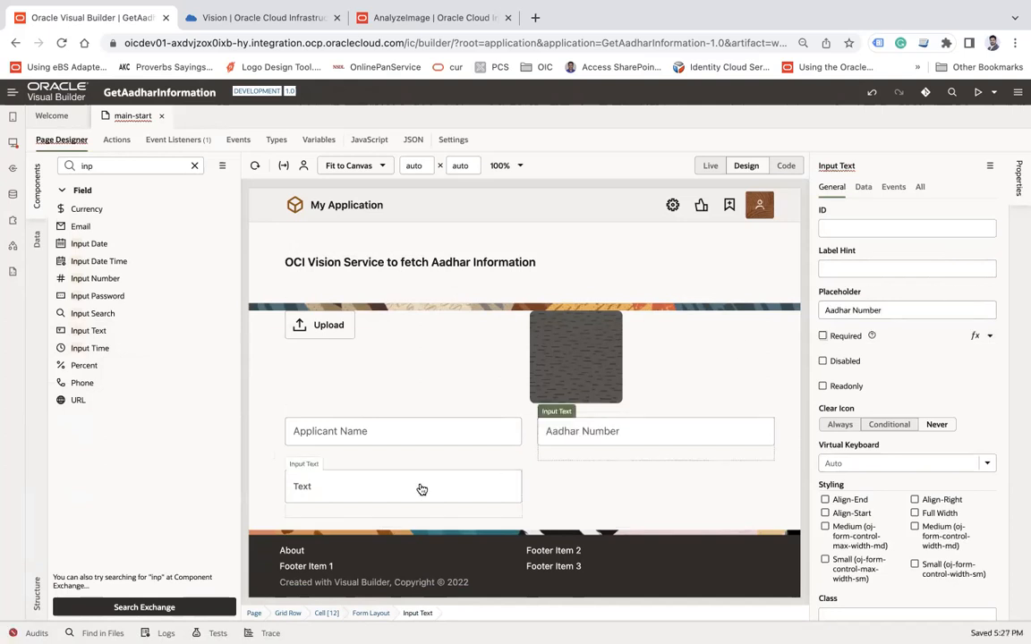
pyautogui.click(857, 267)
pyautogui.press('Tab')
pyautogui.write('SD')
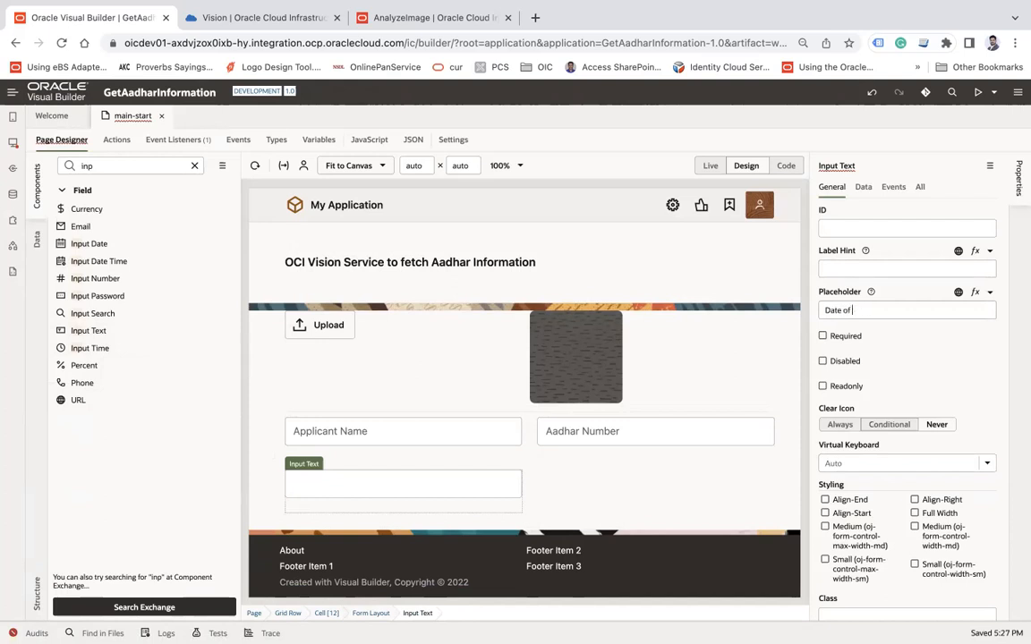
pyautogui.press('Tab')
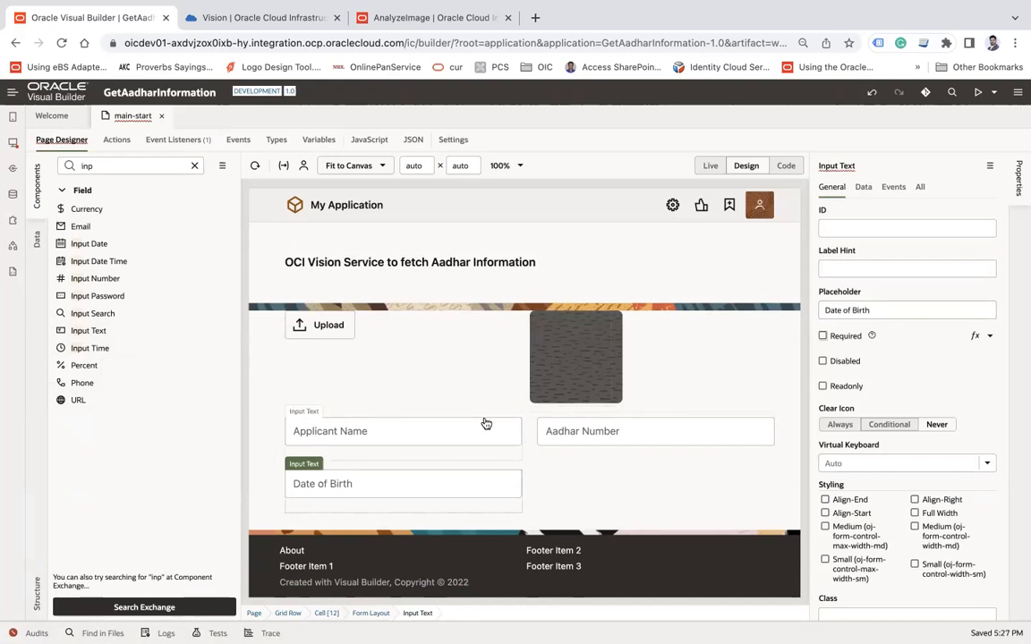
pyautogui.click(300, 325)
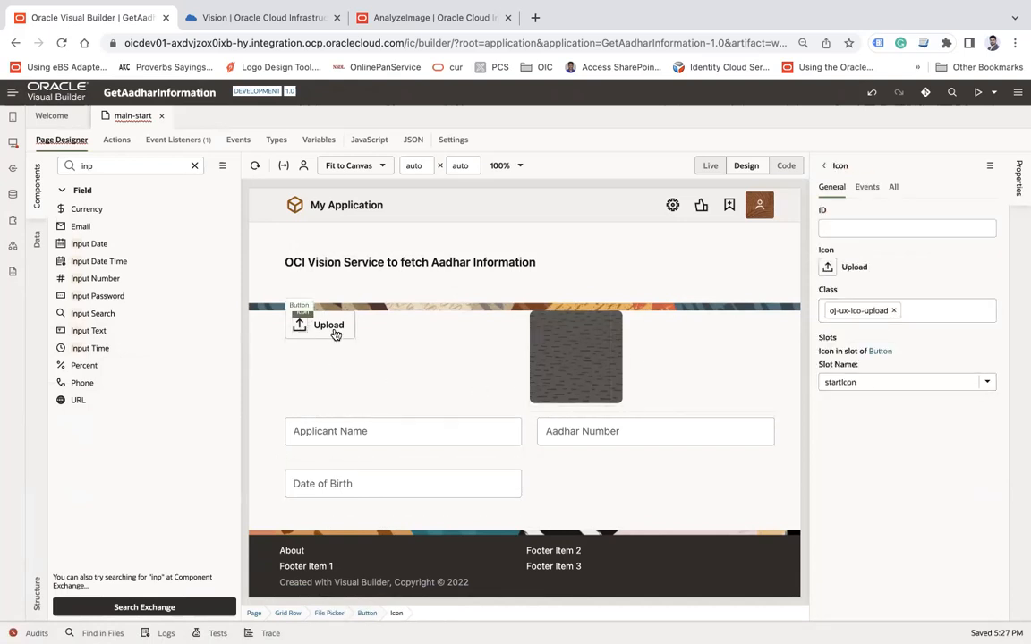
# Select the File Picker and view its available events.
pyautogui.click(335, 335)
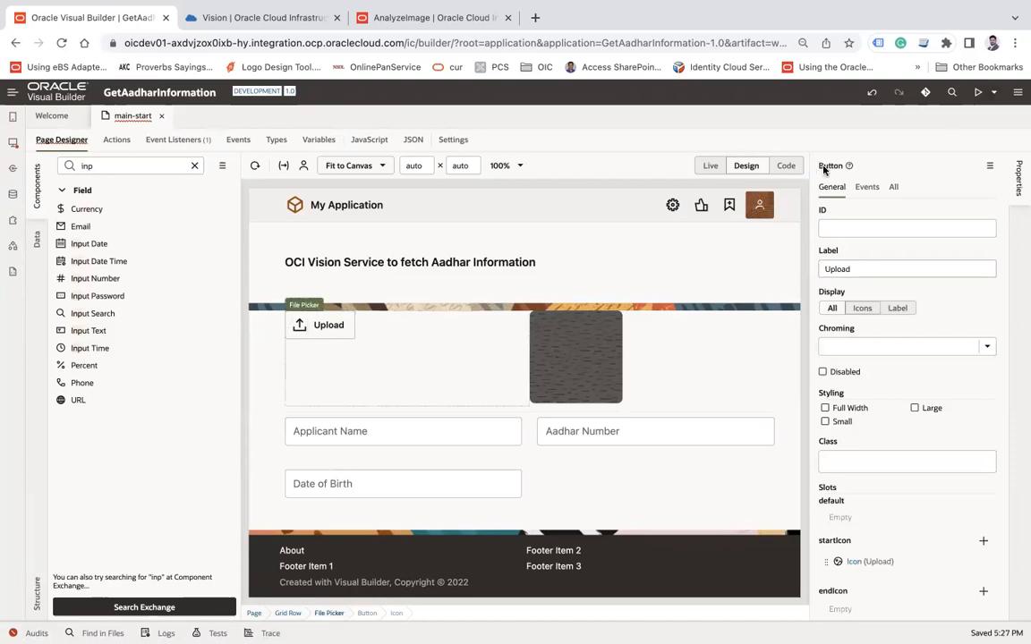
pyautogui.click(823, 166)
pyautogui.click(867, 187)
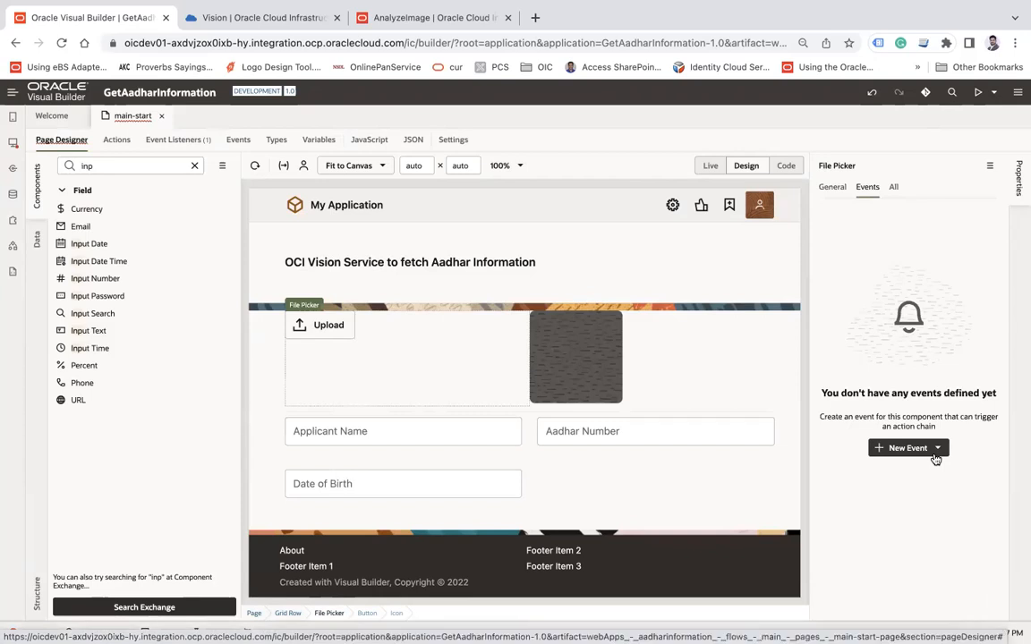
pyautogui.click(935, 457)
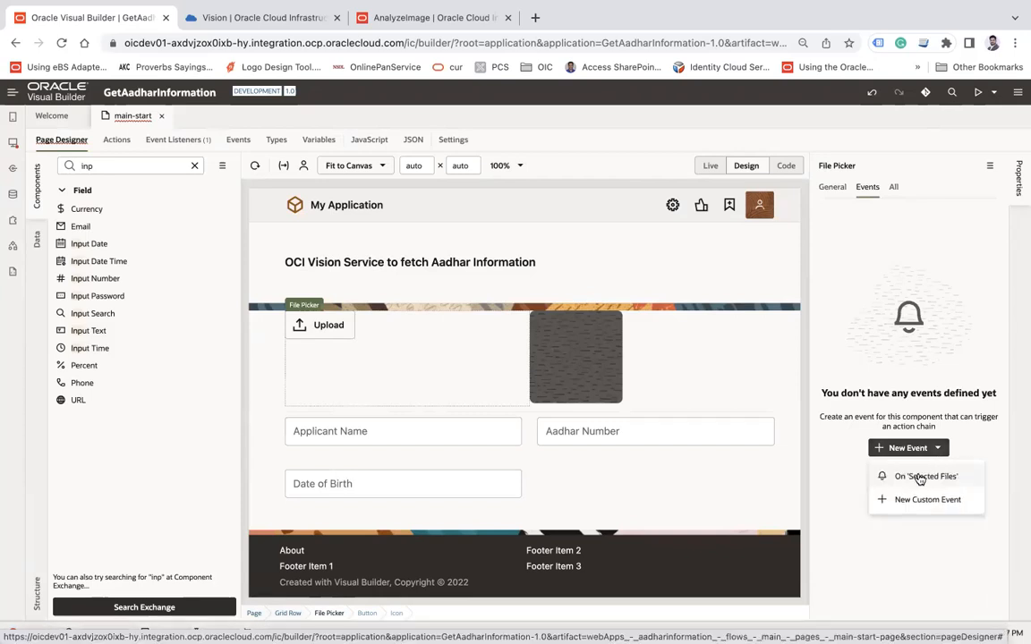
# Create a custom type named AadharInfoType under Types.
pyautogui.click(318, 139)
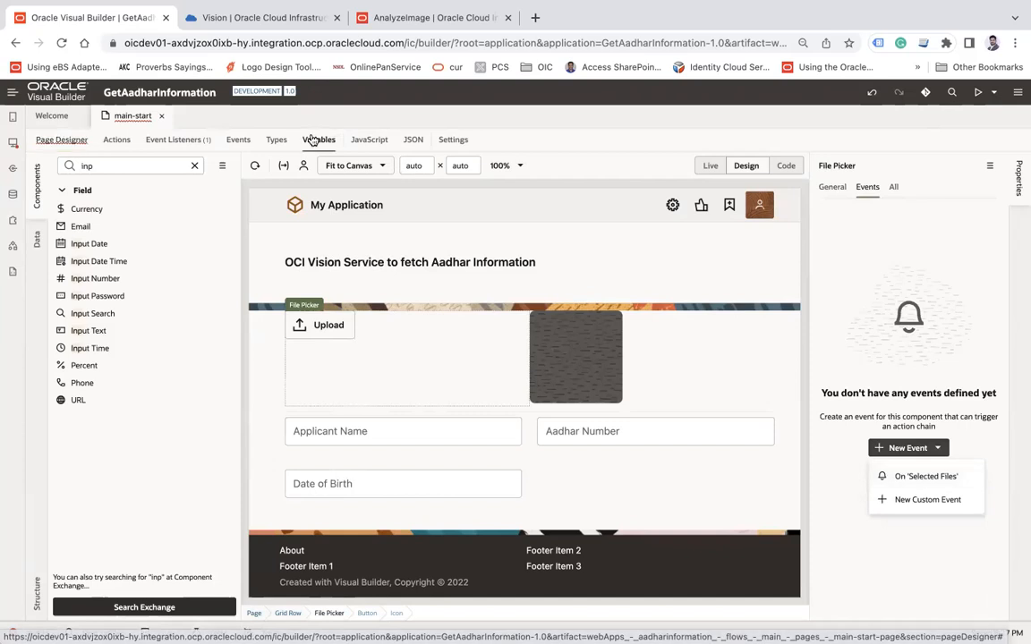
pyautogui.click(273, 141)
pyautogui.click(552, 519)
pyautogui.click(546, 547)
pyautogui.write('A')
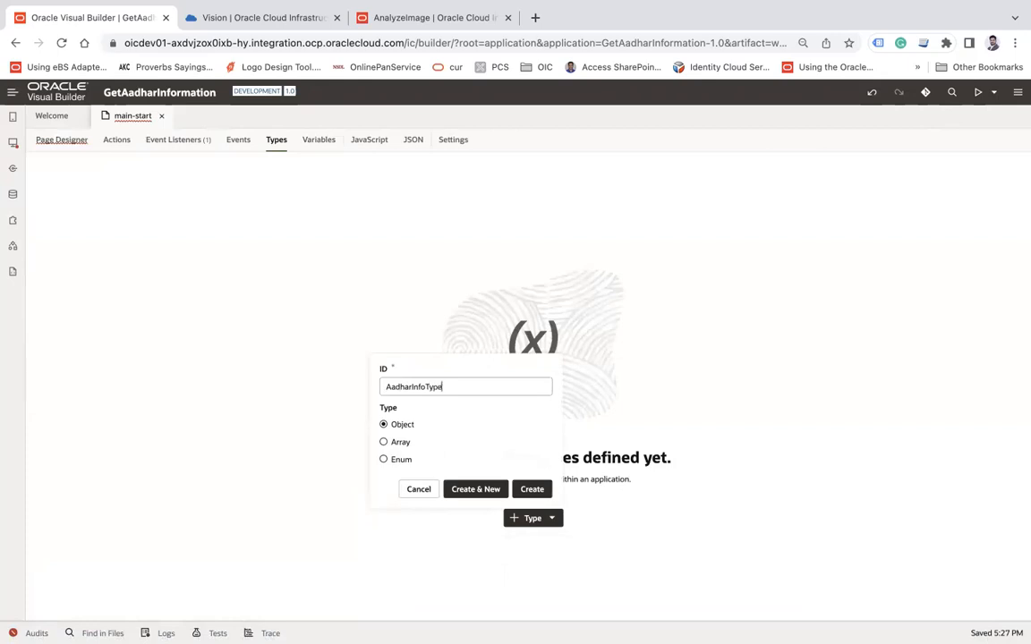
pyautogui.write('adharInfoType')
pyautogui.click(531, 490)
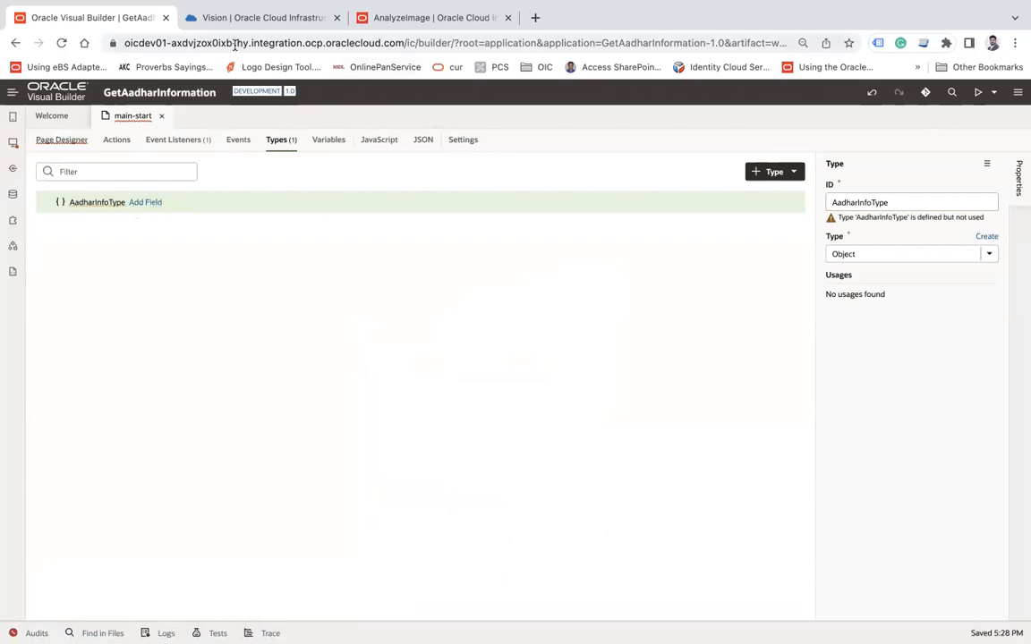
pyautogui.rightClick(130, 22)
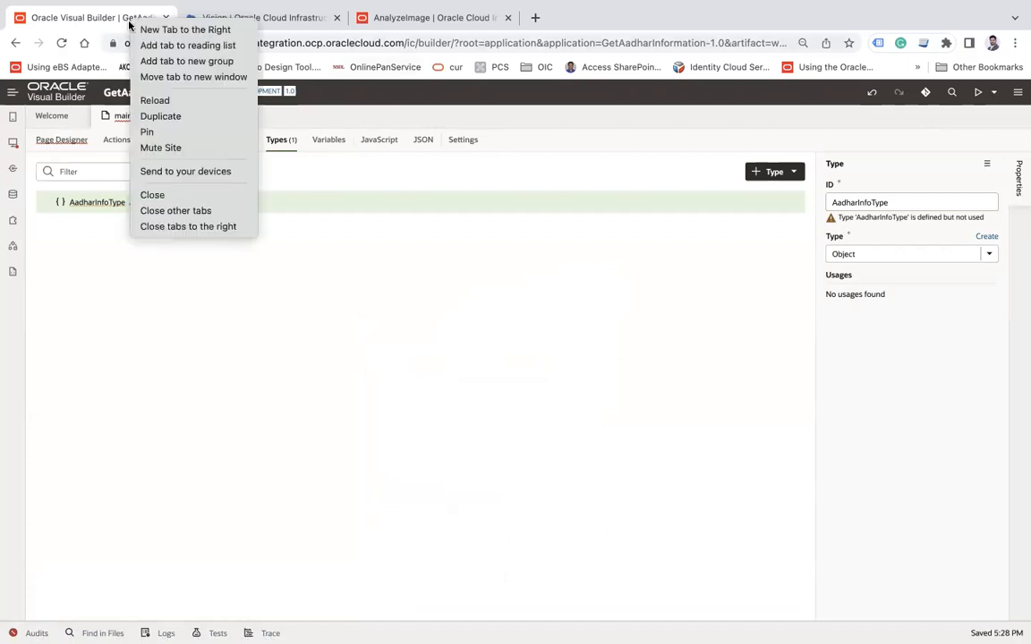
# In a duplicated tab, open ImageRecognation's metadata from Oracle Integration's integrations list.
pyautogui.click(160, 116)
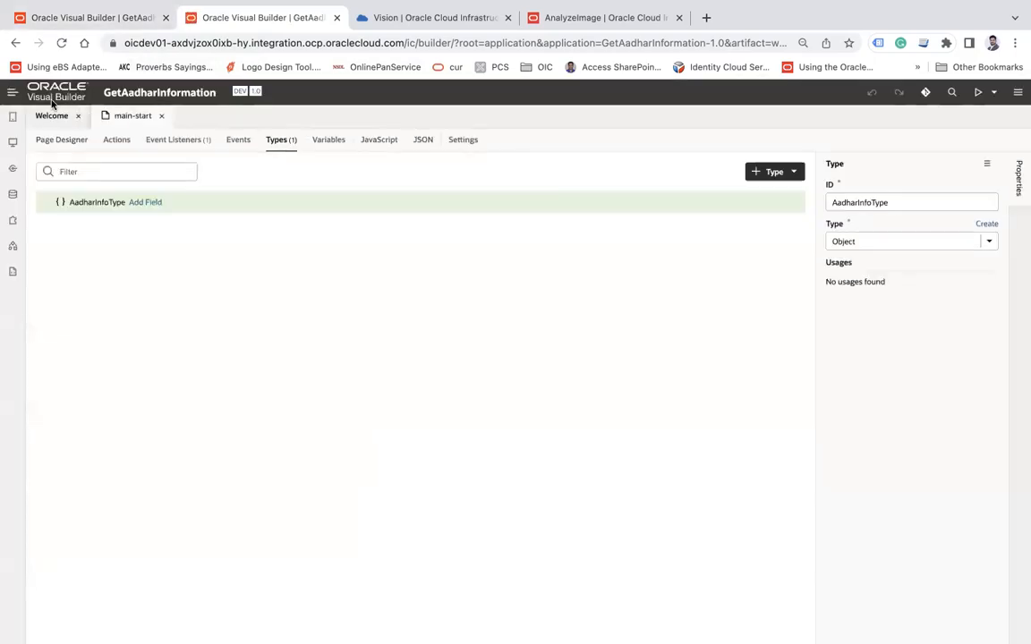
pyautogui.click(12, 92)
pyautogui.click(152, 94)
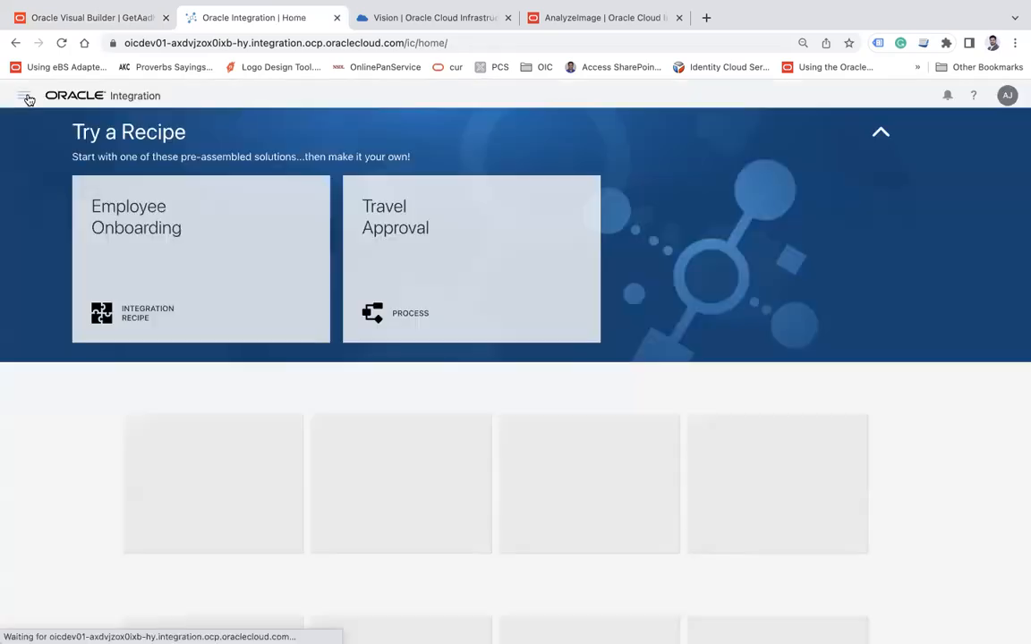
pyautogui.click(22, 98)
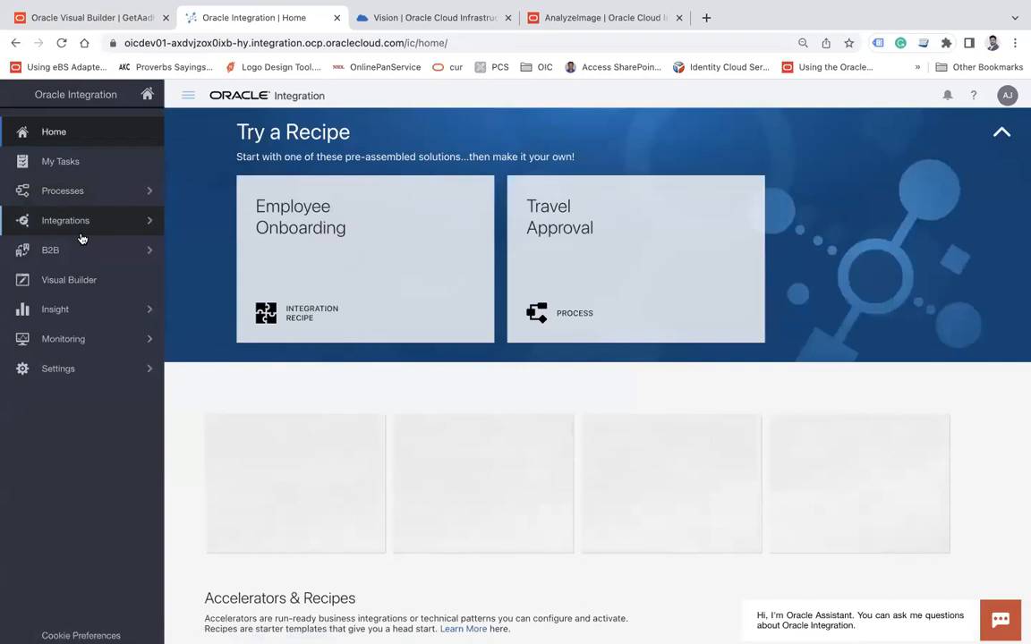
pyautogui.click(80, 218)
pyautogui.moveTo(866, 242)
pyautogui.click(737, 280)
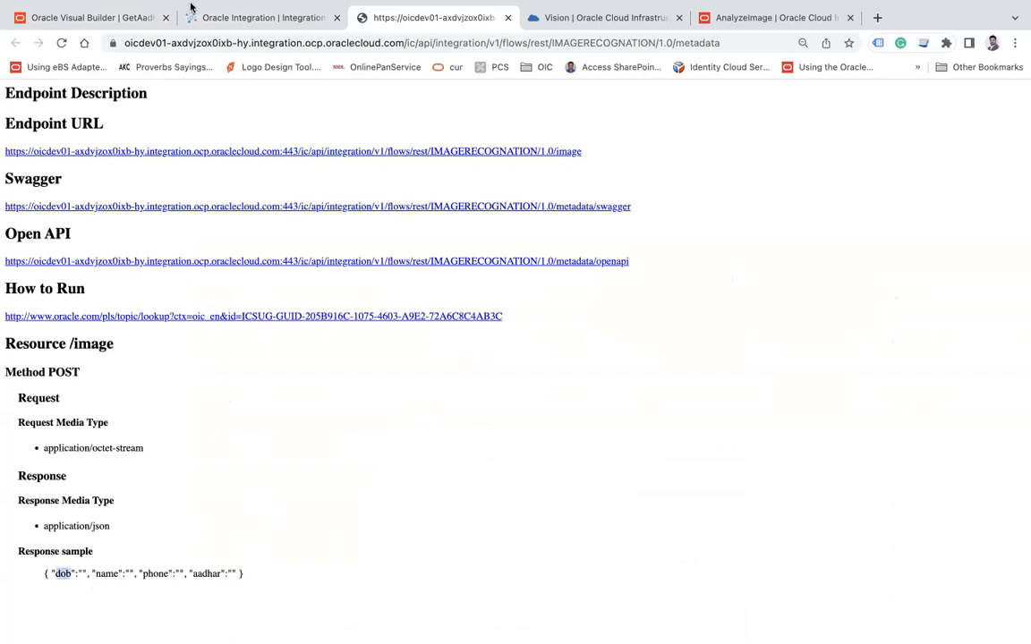
pyautogui.click(97, 19)
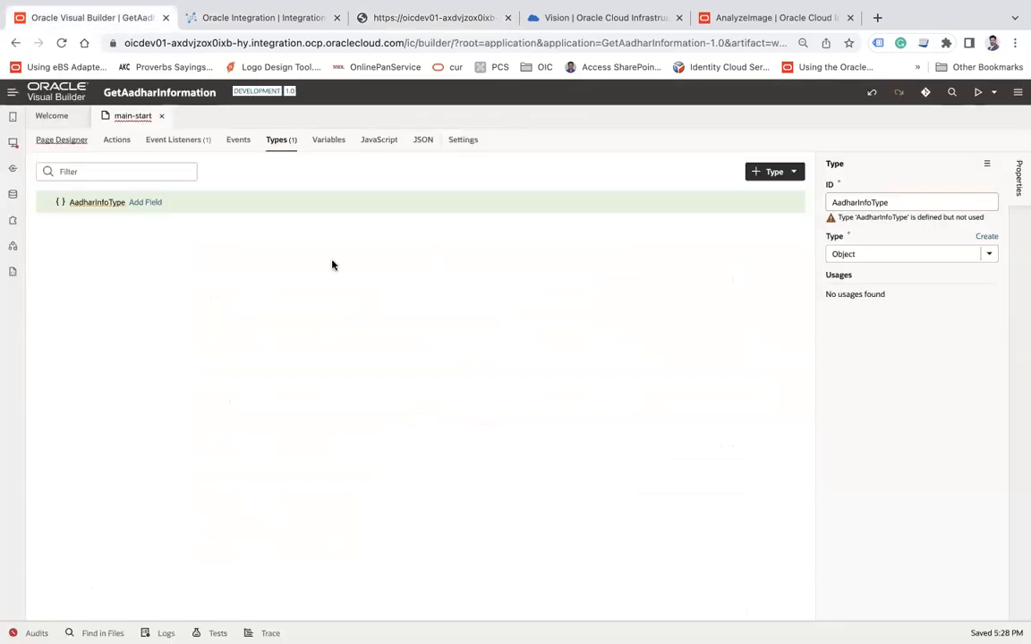
# Add a dob field to AadharInfoType.
pyautogui.click(145, 202)
pyautogui.write('dob')
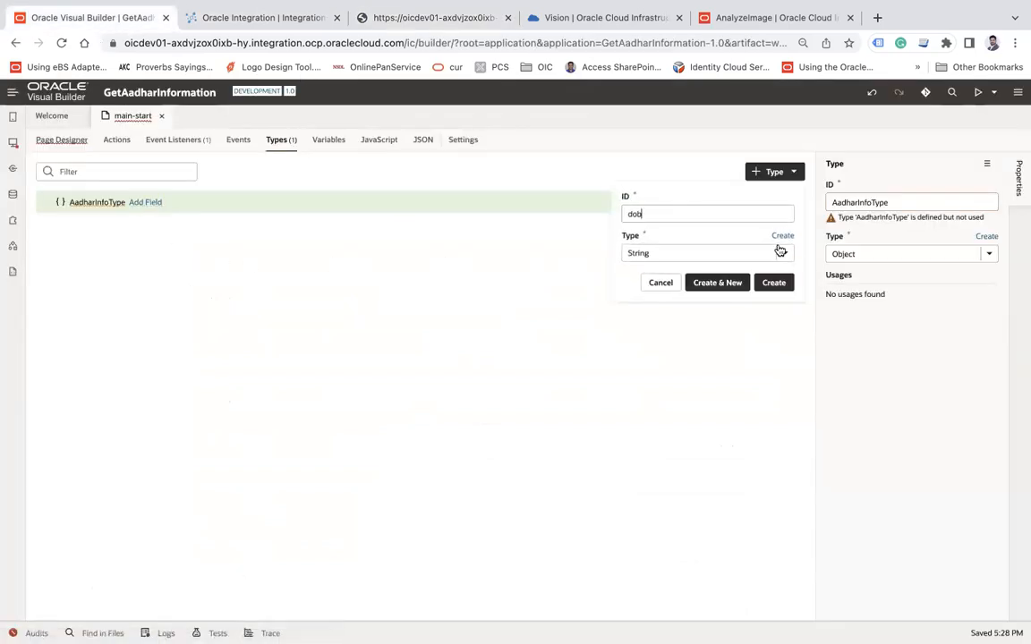
pyautogui.click(718, 283)
pyautogui.click(233, 18)
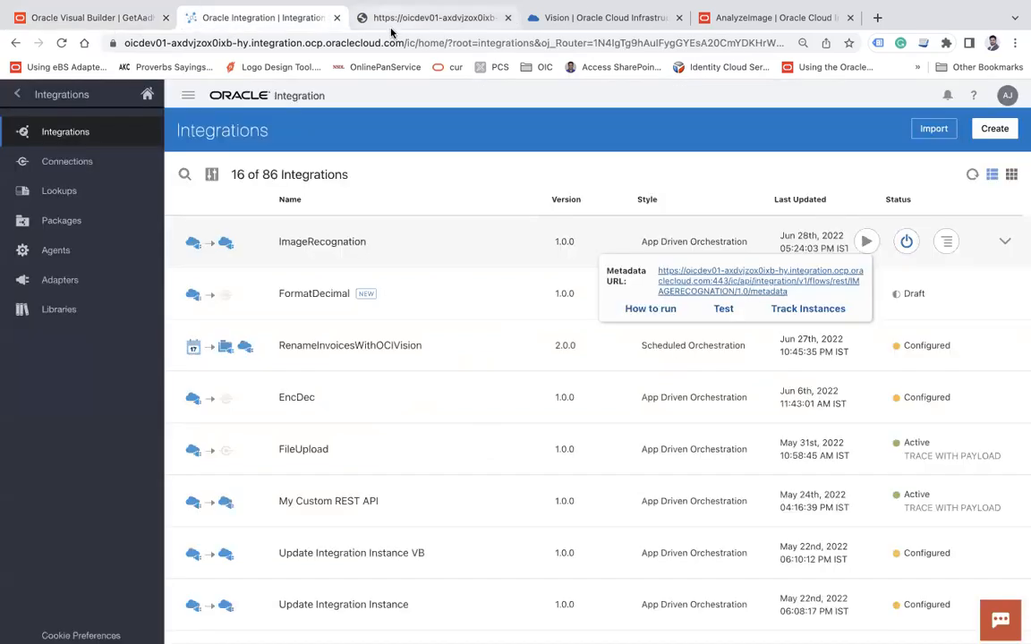
# Add name and aadhar fields, copying their IDs from the integration's response sample.
pyautogui.click(391, 27)
pyautogui.doubleClick(108, 573)
pyautogui.hotkey('ctrl', 'c')
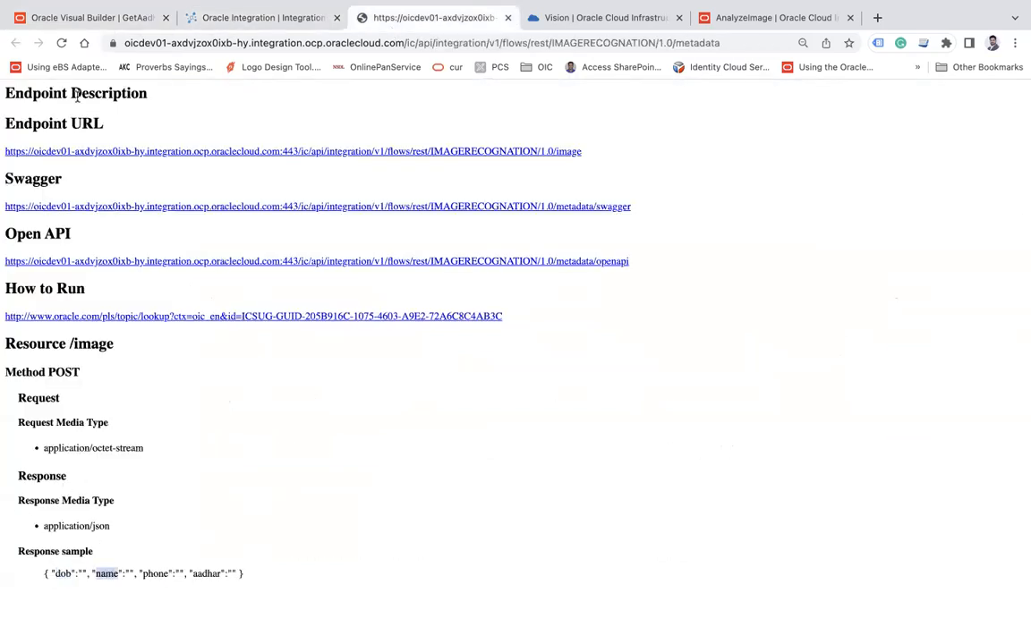
pyautogui.click(69, 16)
pyautogui.hotkey('ctrl', 'v')
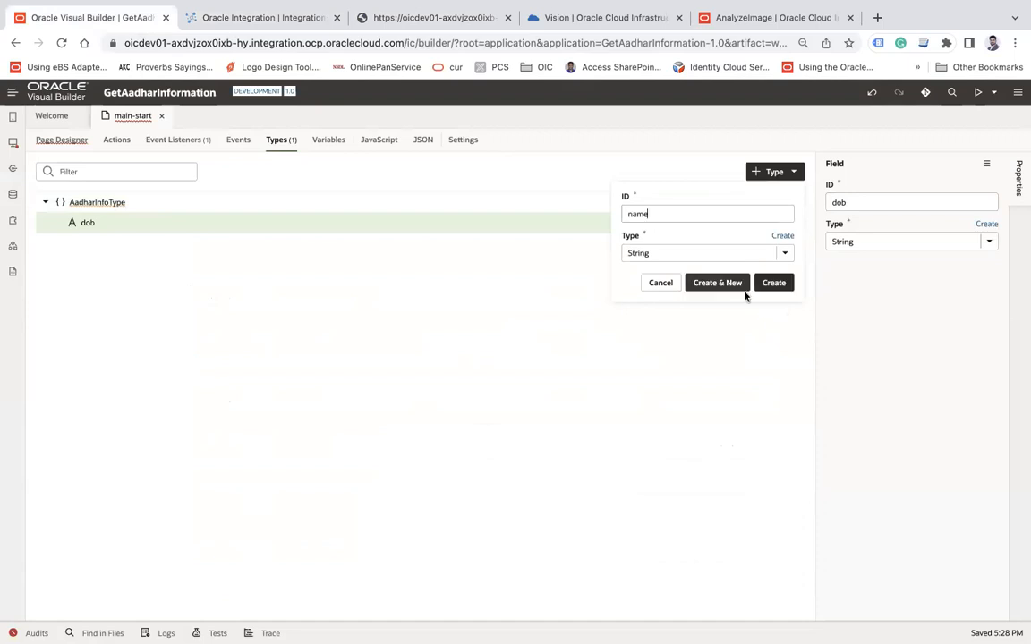
pyautogui.click(717, 283)
pyautogui.click(435, 18)
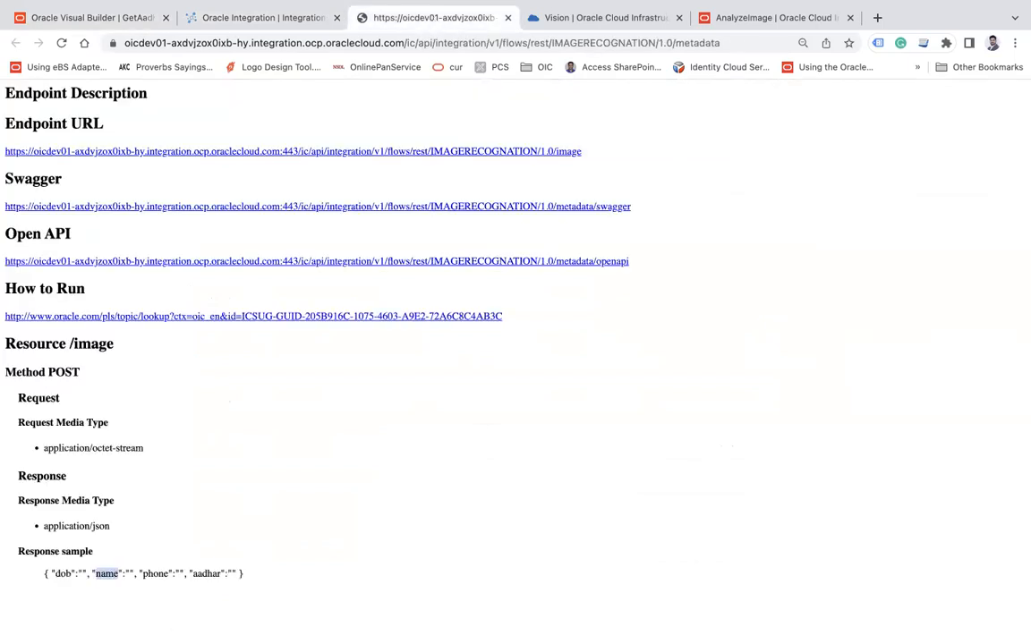
pyautogui.doubleClick(198, 570)
pyautogui.hotkey('ctrl', 'c')
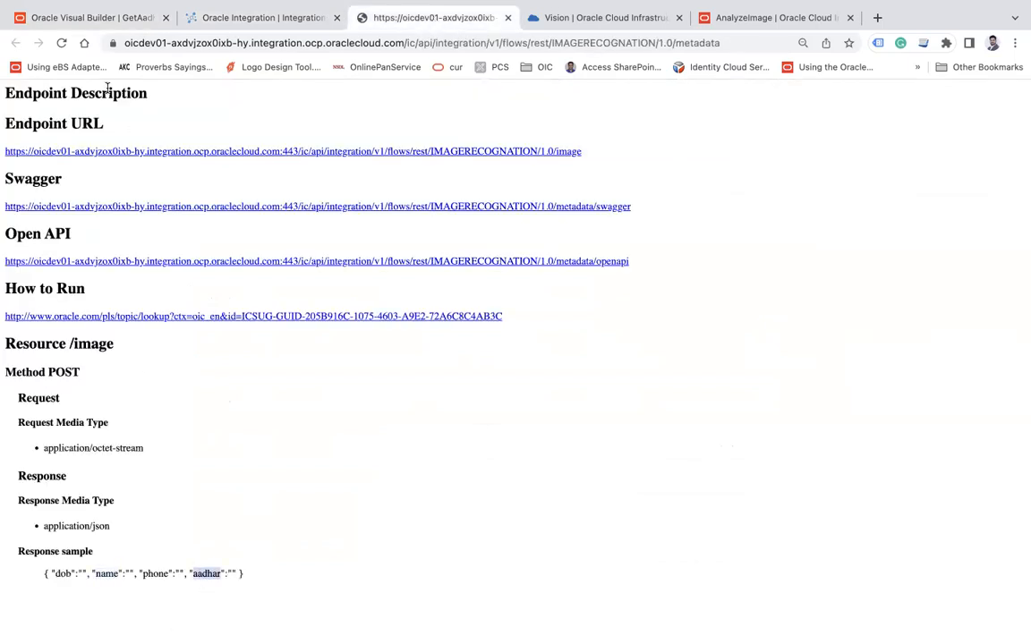
pyautogui.click(70, 19)
pyautogui.hotkey('ctrl', 'v')
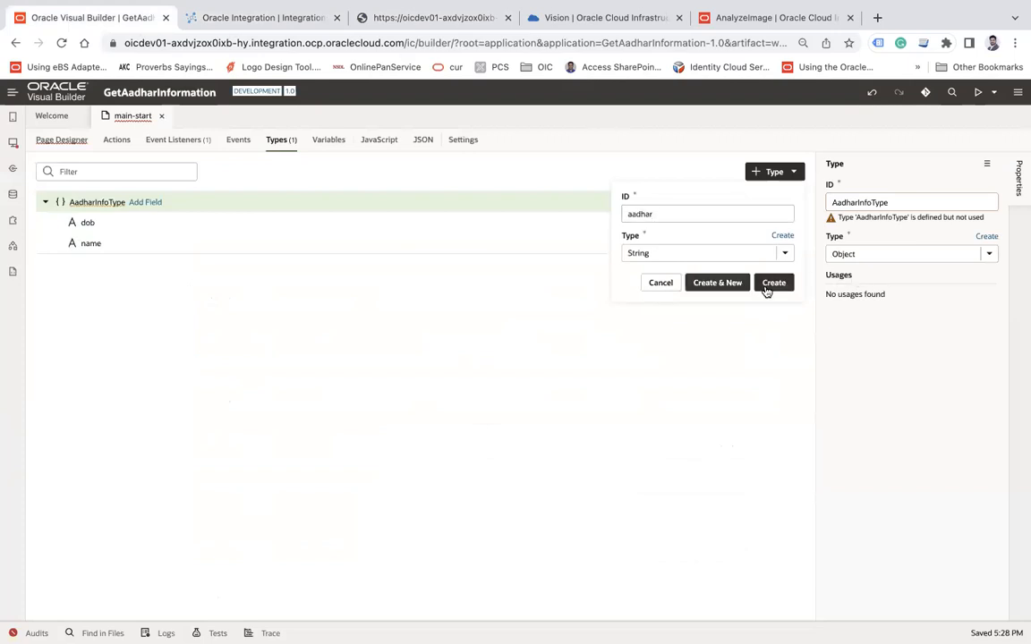
pyautogui.click(773, 282)
# Create page variable AadharInformation of type AadharInfoType.
pyautogui.click(332, 148)
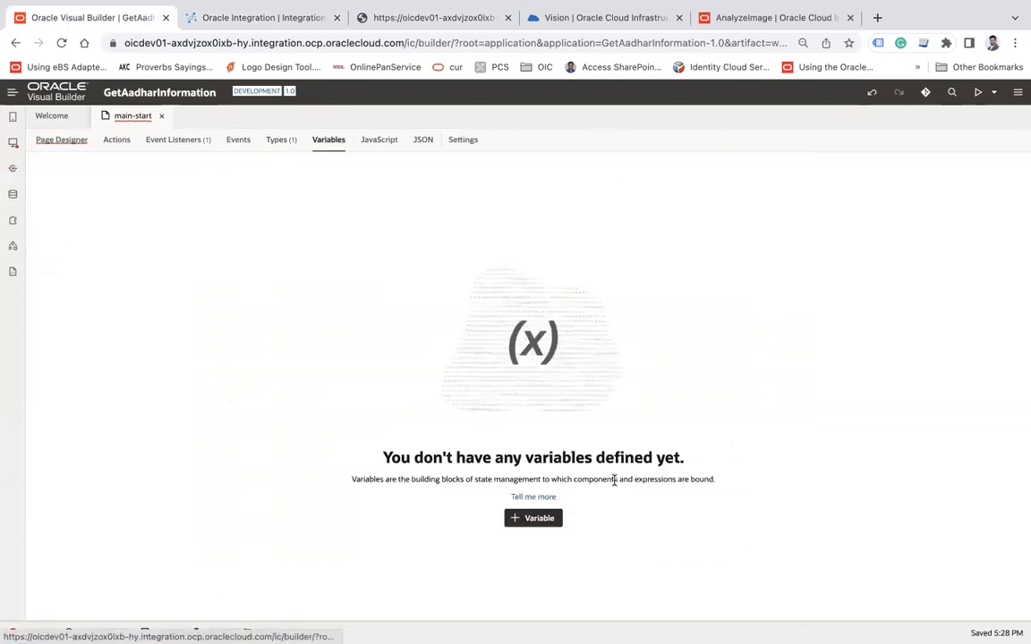
pyautogui.click(541, 519)
pyautogui.write('AadharInformation')
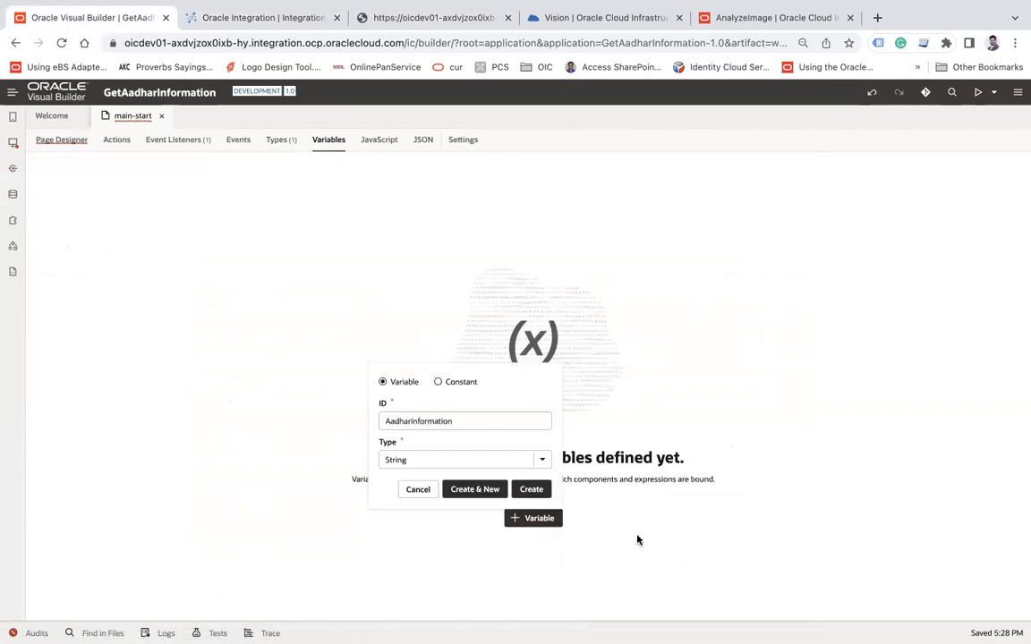
pyautogui.click(543, 463)
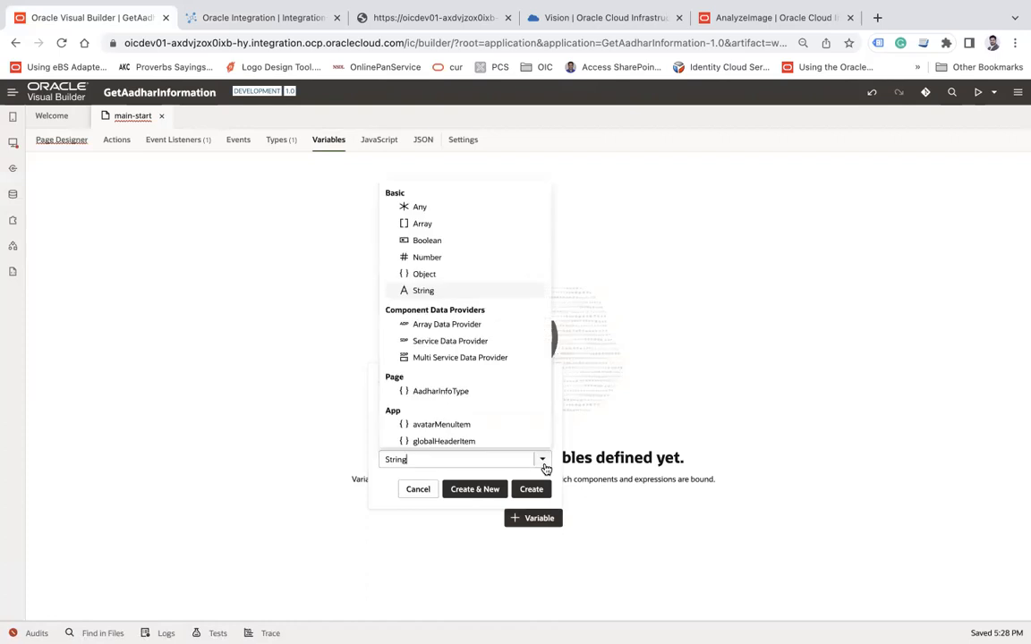
pyautogui.click(452, 391)
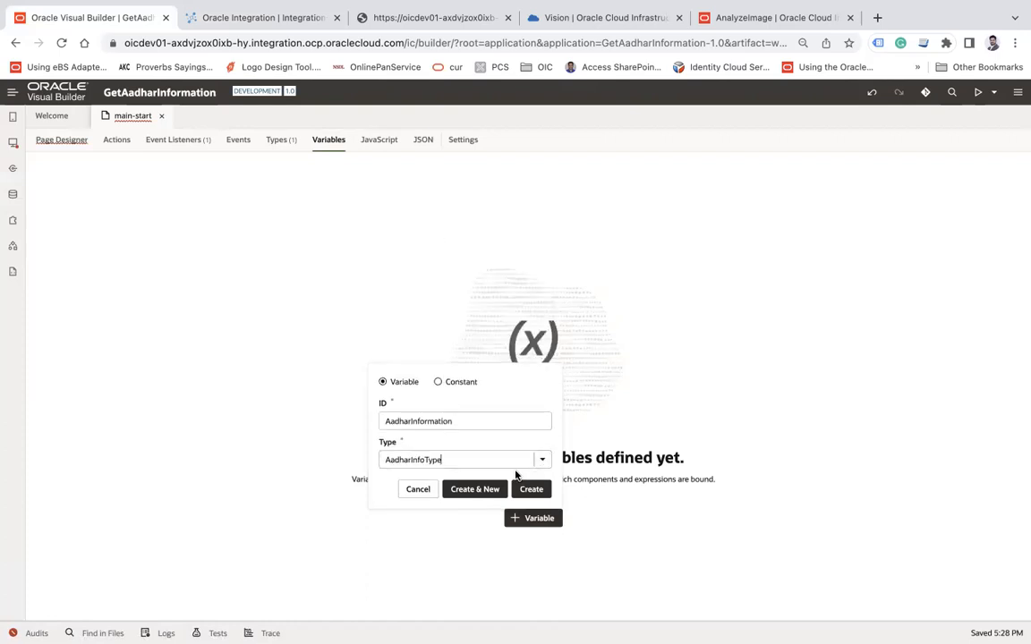
pyautogui.click(530, 489)
# Bind the Applicant Name input's value to AadharInformation.name.
pyautogui.click(52, 143)
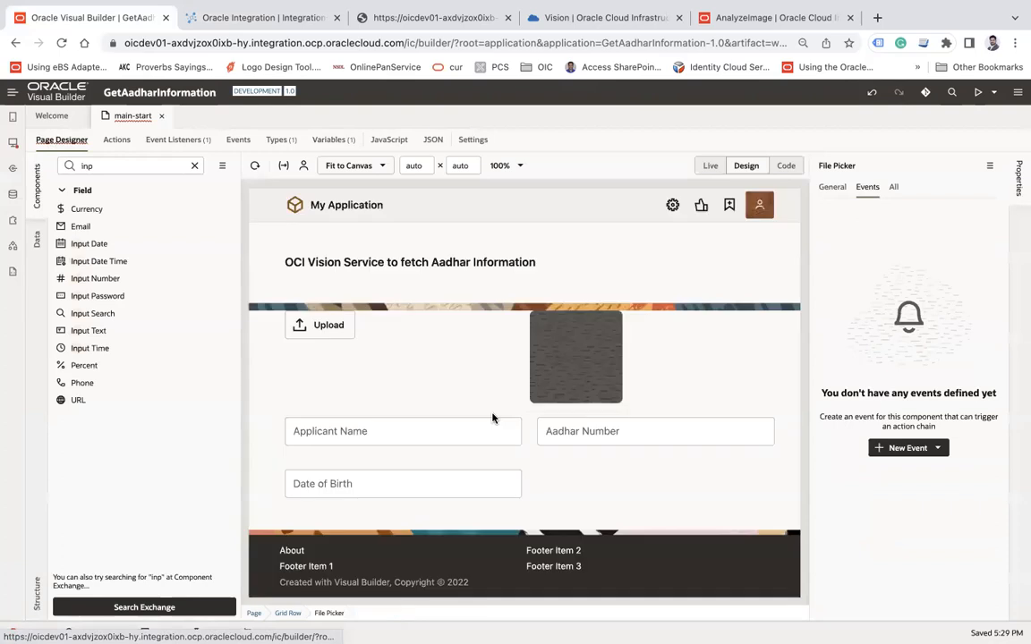
pyautogui.click(416, 438)
pyautogui.click(863, 187)
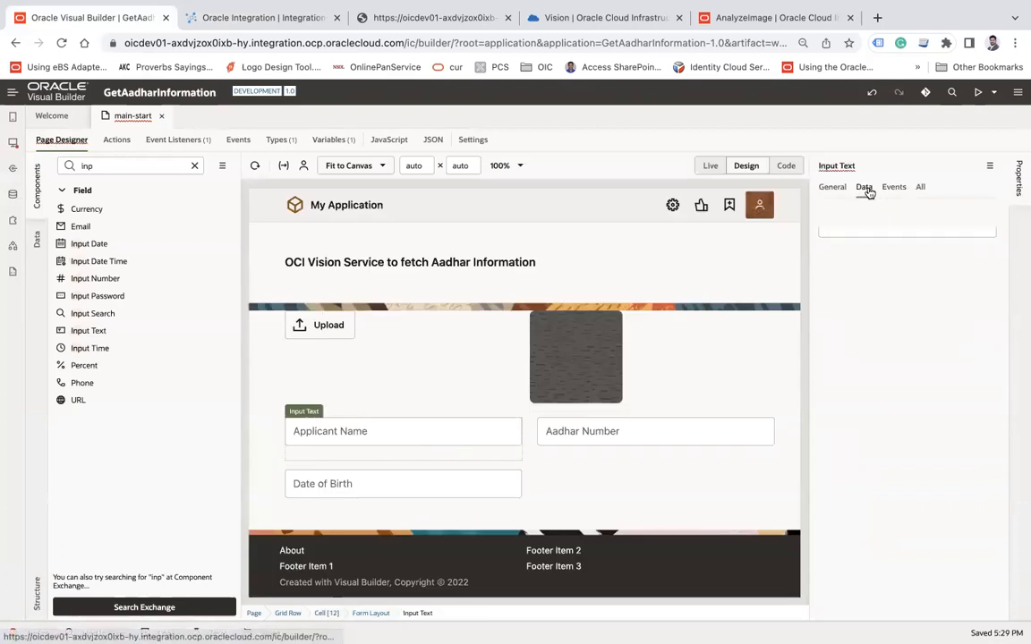
pyautogui.click(992, 213)
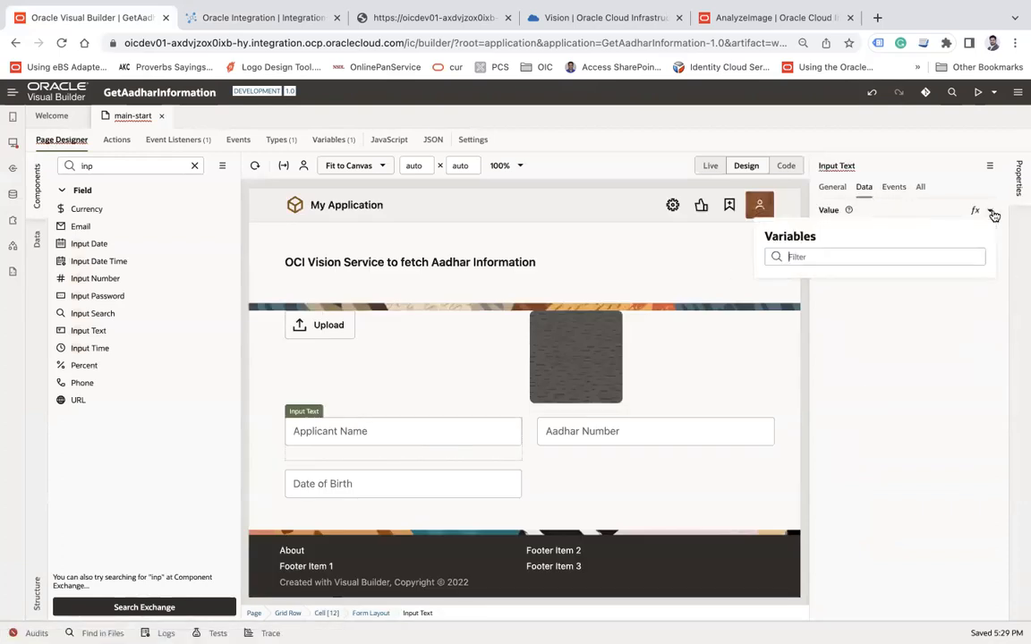
pyautogui.click(798, 316)
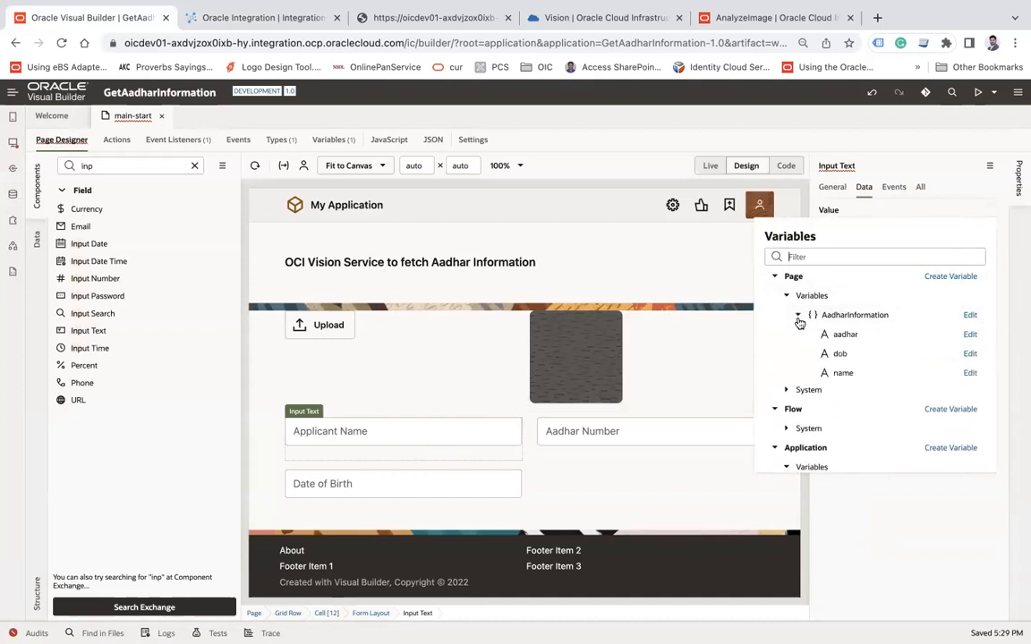
pyautogui.click(844, 371)
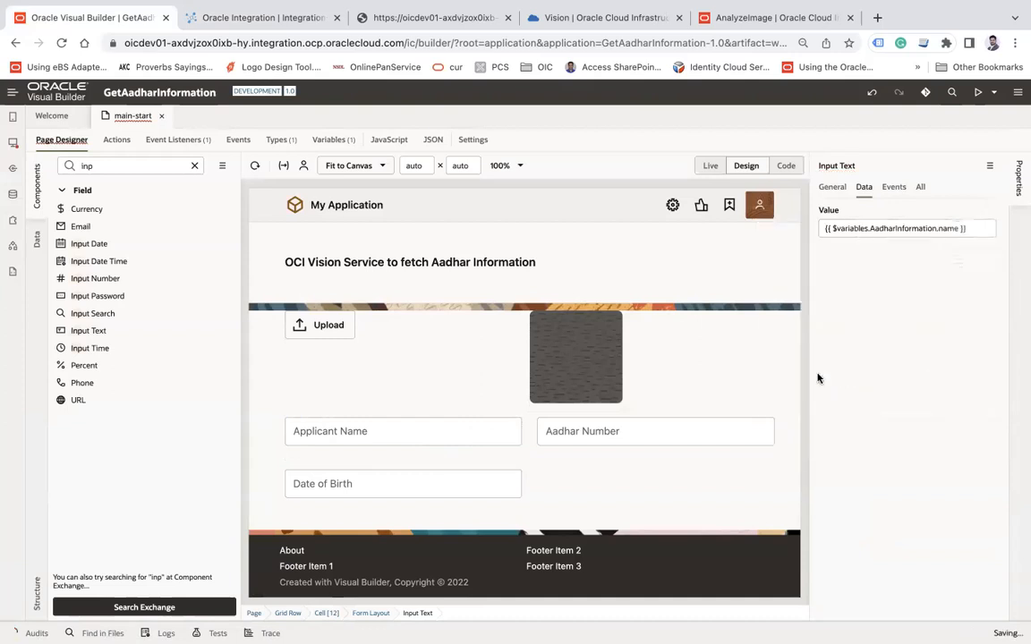
# Bind the Aadhar Number input's value to AadharInformation.aadhar.
pyautogui.click(685, 428)
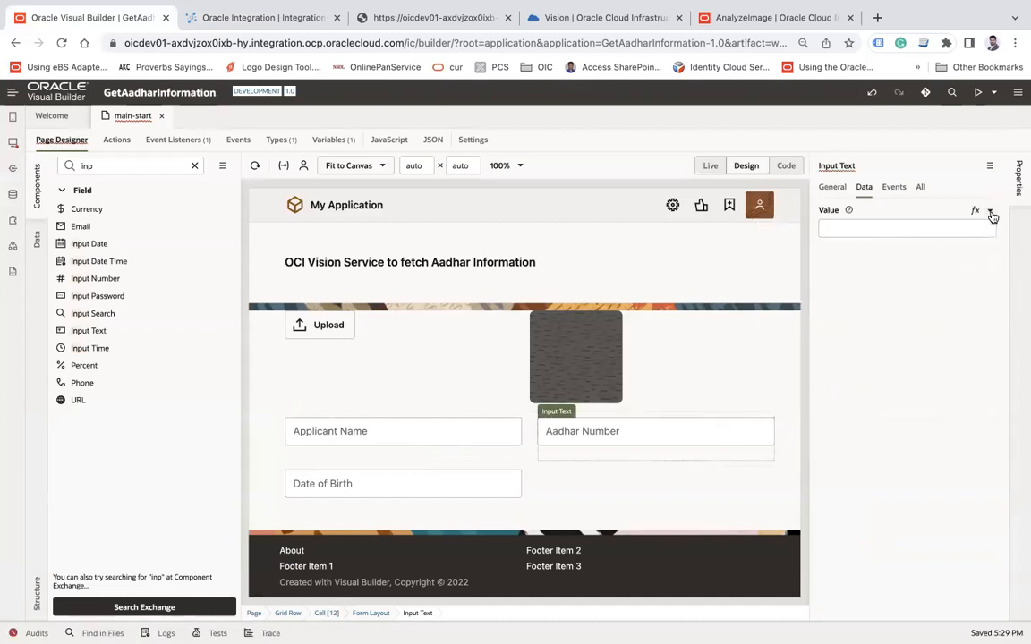
pyautogui.click(977, 210)
pyautogui.click(799, 316)
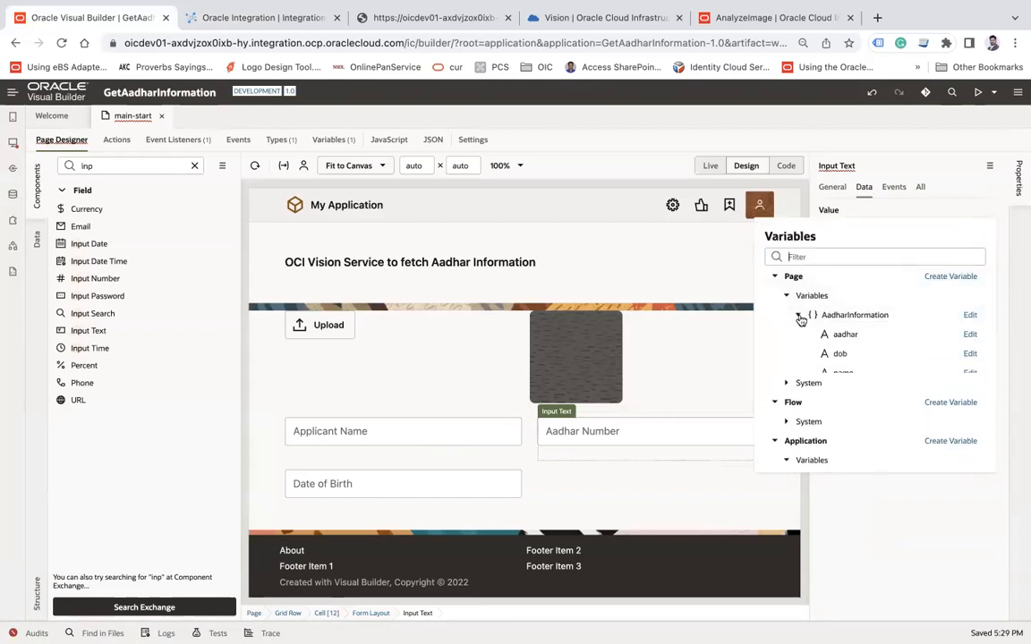
pyautogui.click(853, 335)
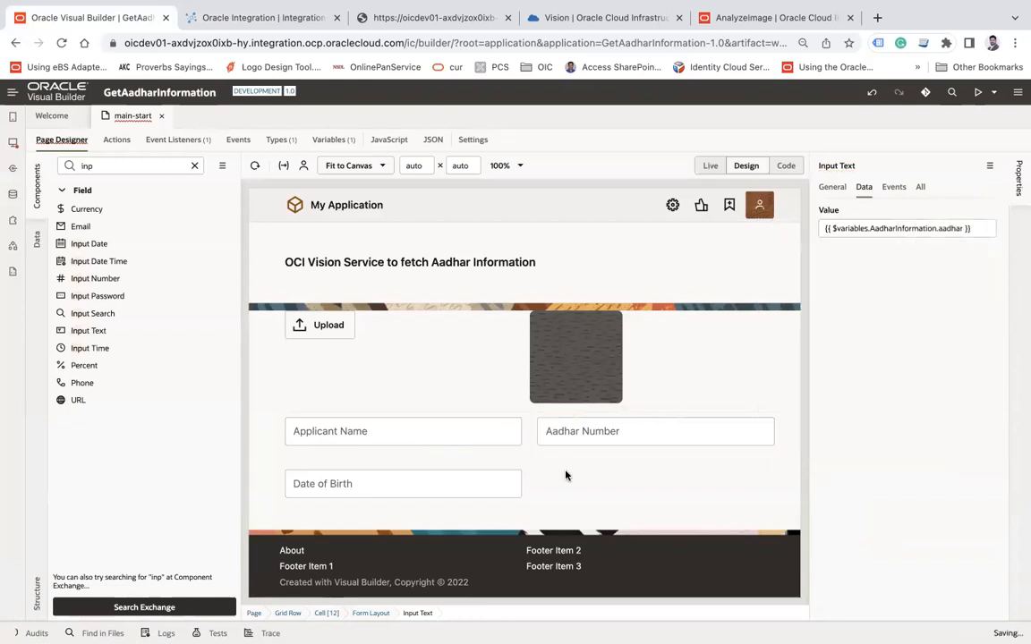
# Bind the Date of Birth input's value to AadharInformation.dob.
pyautogui.click(472, 488)
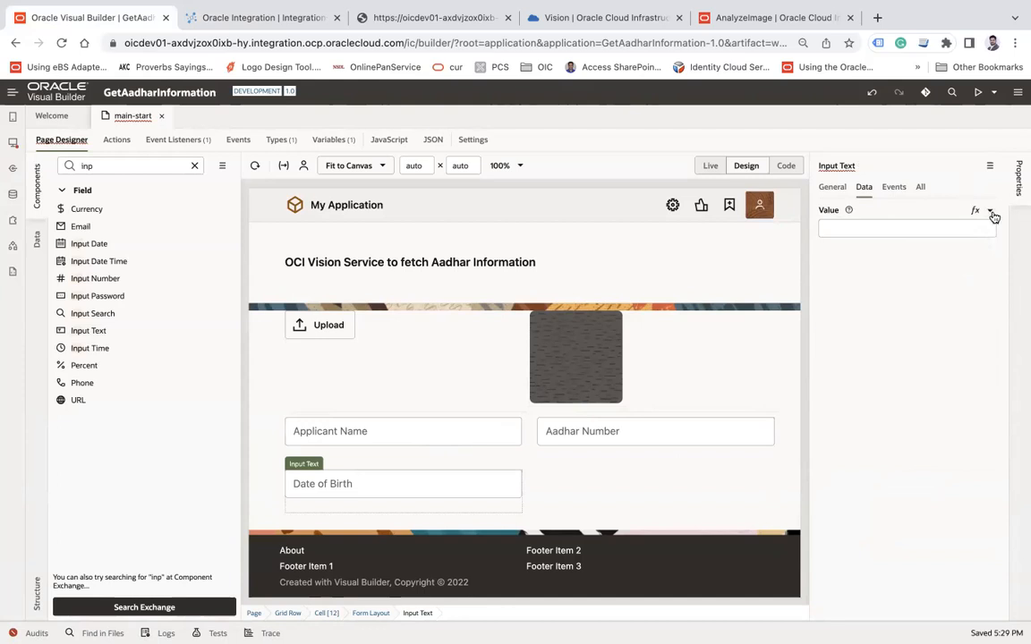
pyautogui.click(977, 211)
pyautogui.click(799, 315)
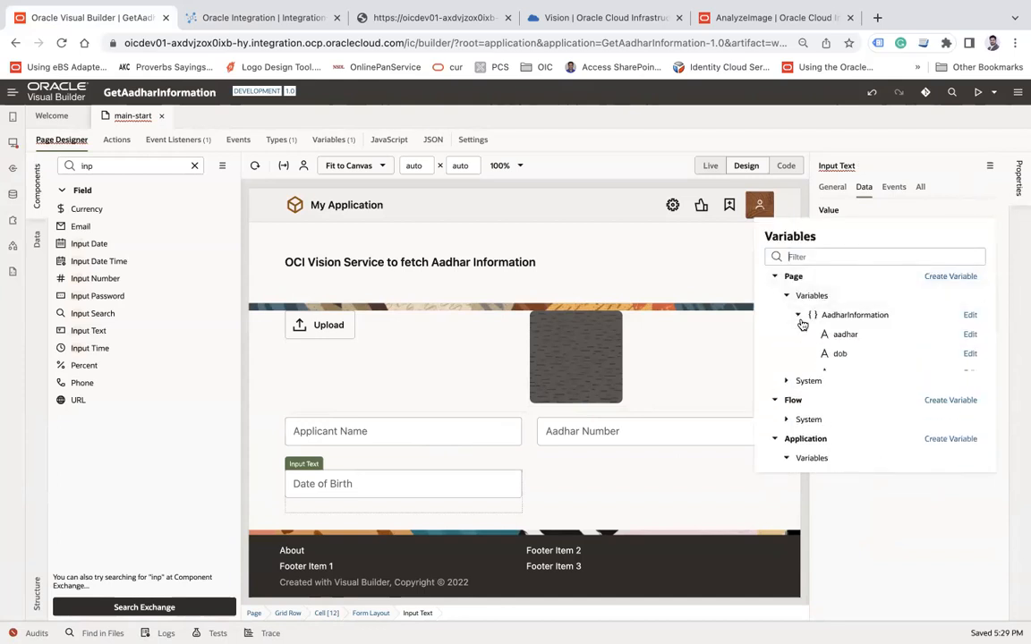
pyautogui.click(846, 354)
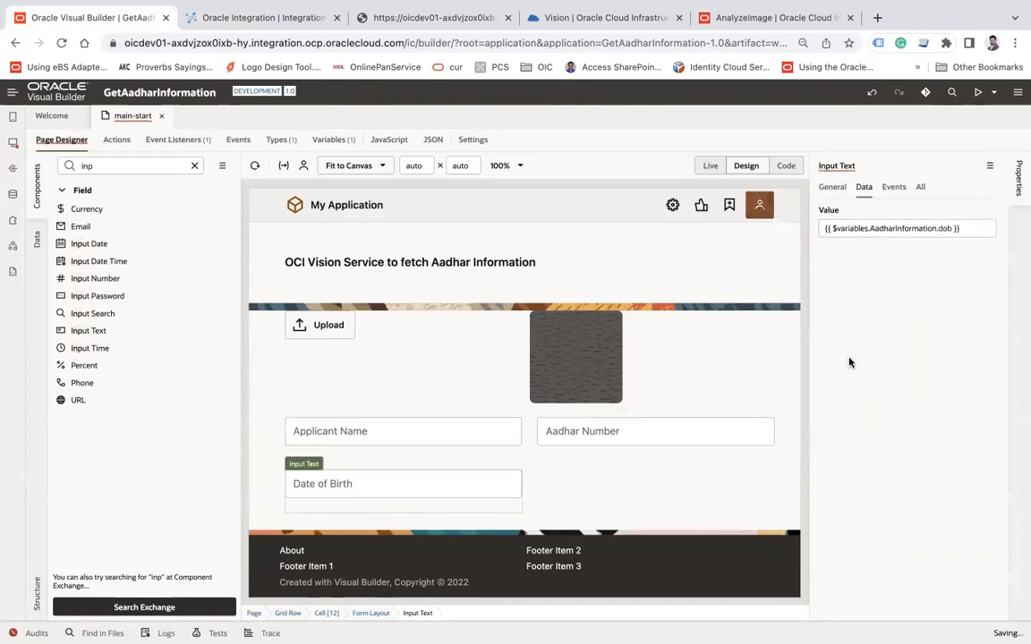
# Start a new service connection from the catalog using Oracle Integration as the source.
pyautogui.click(13, 171)
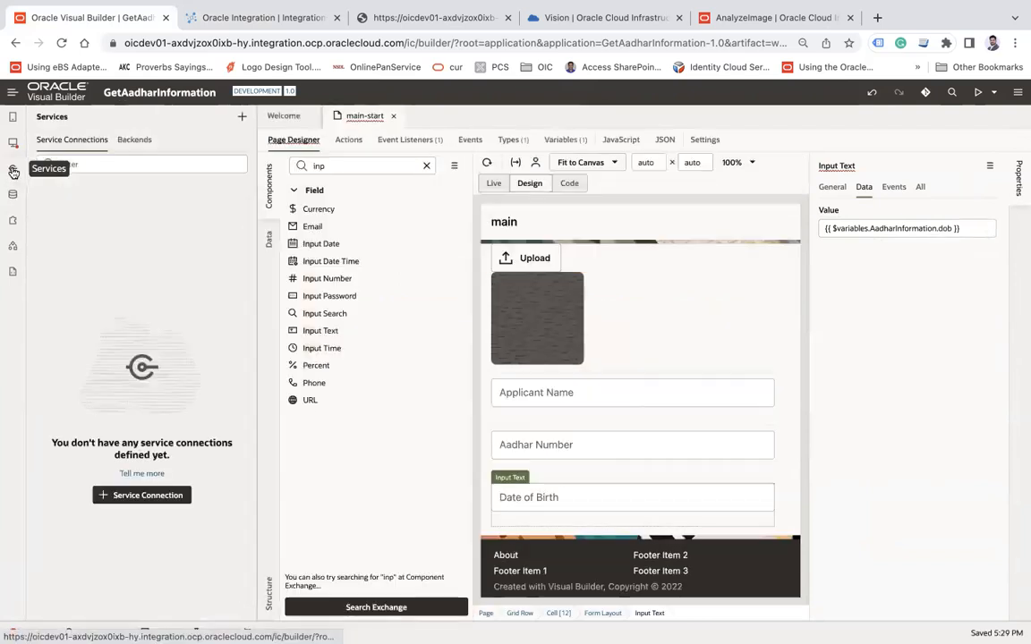
pyautogui.click(139, 493)
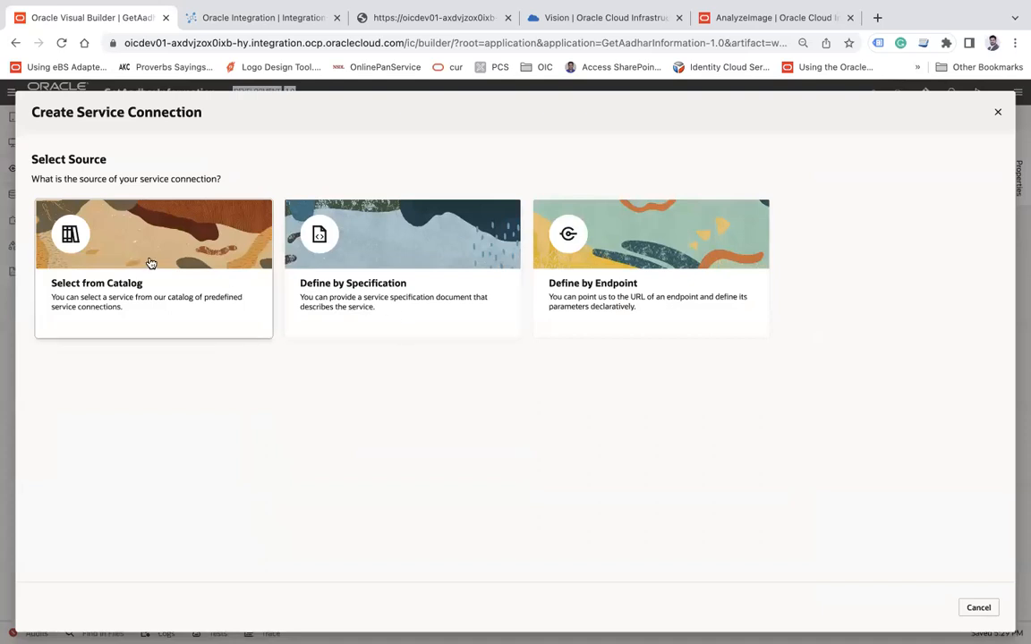
pyautogui.click(255, 313)
pyautogui.click(179, 352)
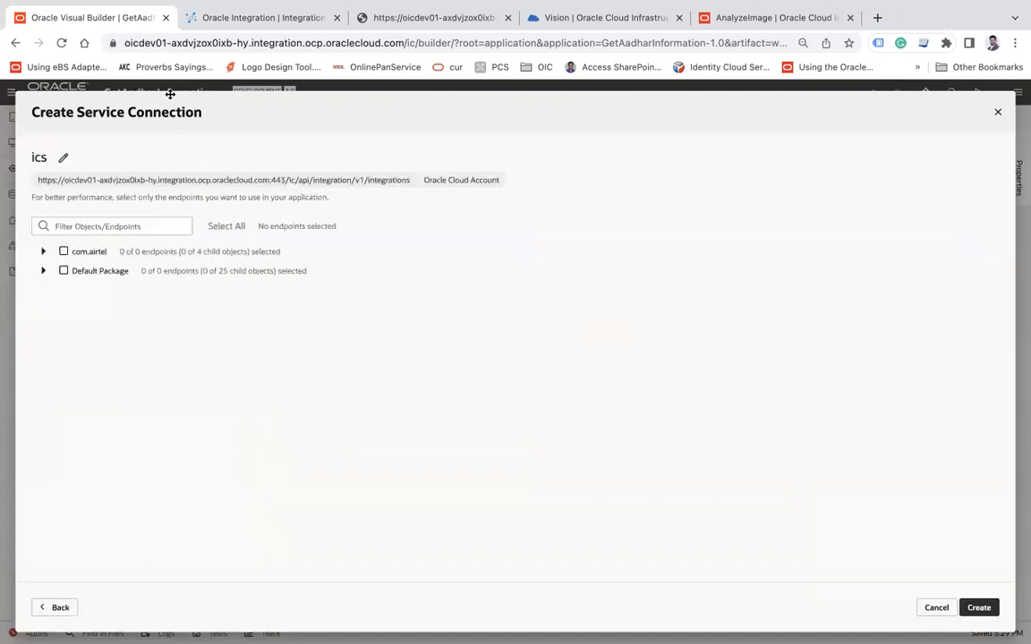
pyautogui.click(245, 20)
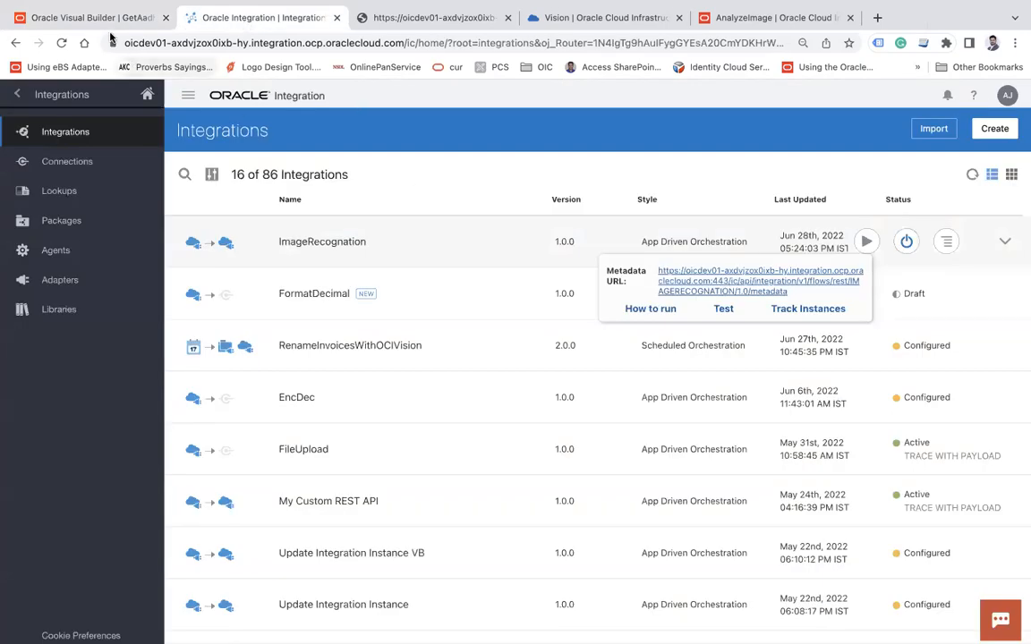
pyautogui.click(98, 17)
# Filter the integrations, tick the POST /IMAGERECOGNATION/1.0/image endpoint and create the ics connection.
pyautogui.write('image')
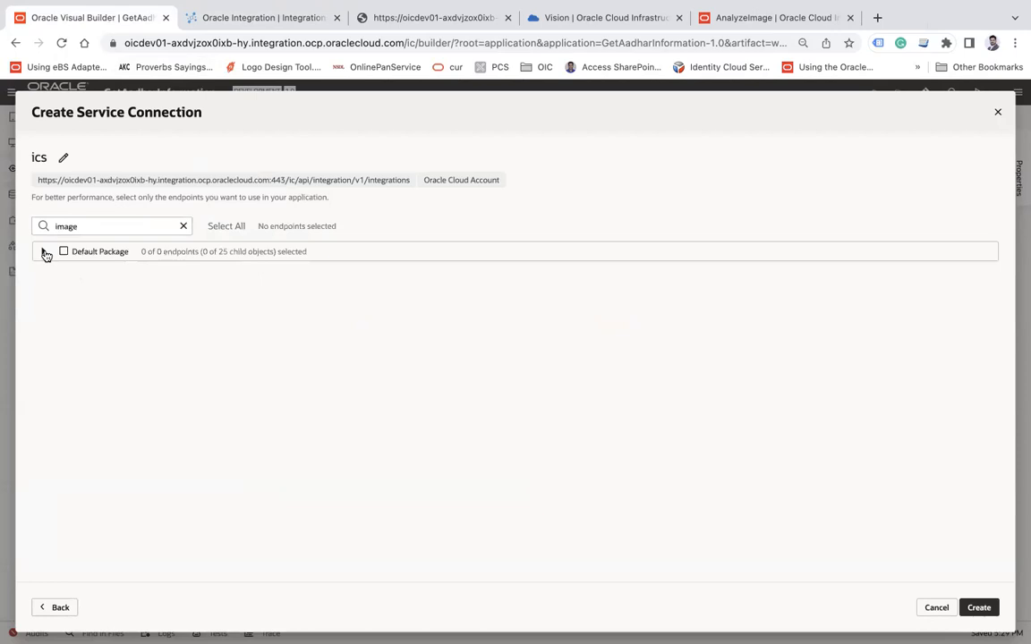
pyautogui.click(43, 253)
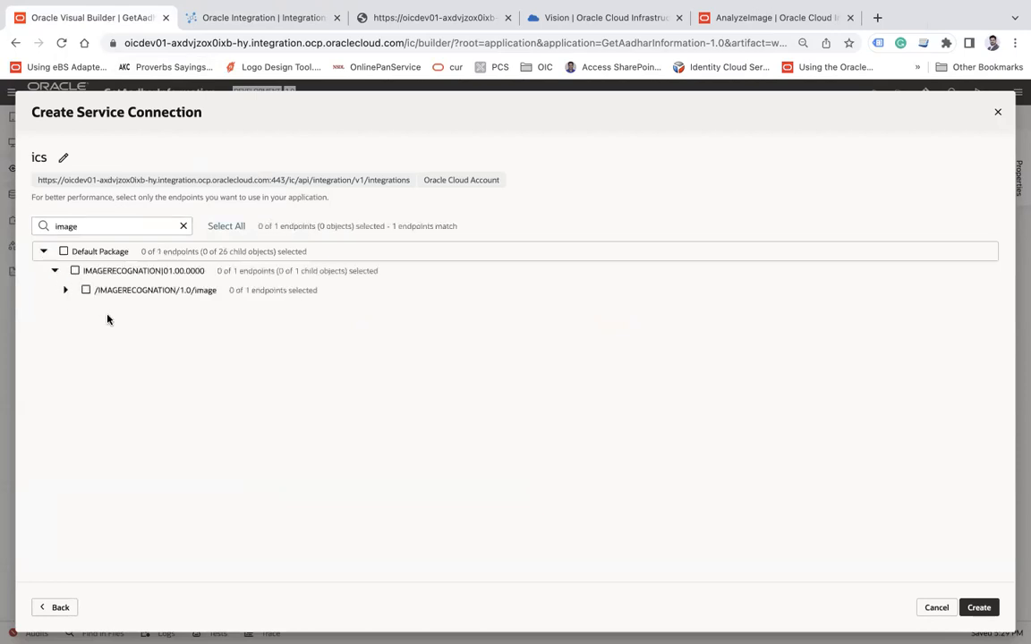
pyautogui.click(64, 292)
pyautogui.click(93, 309)
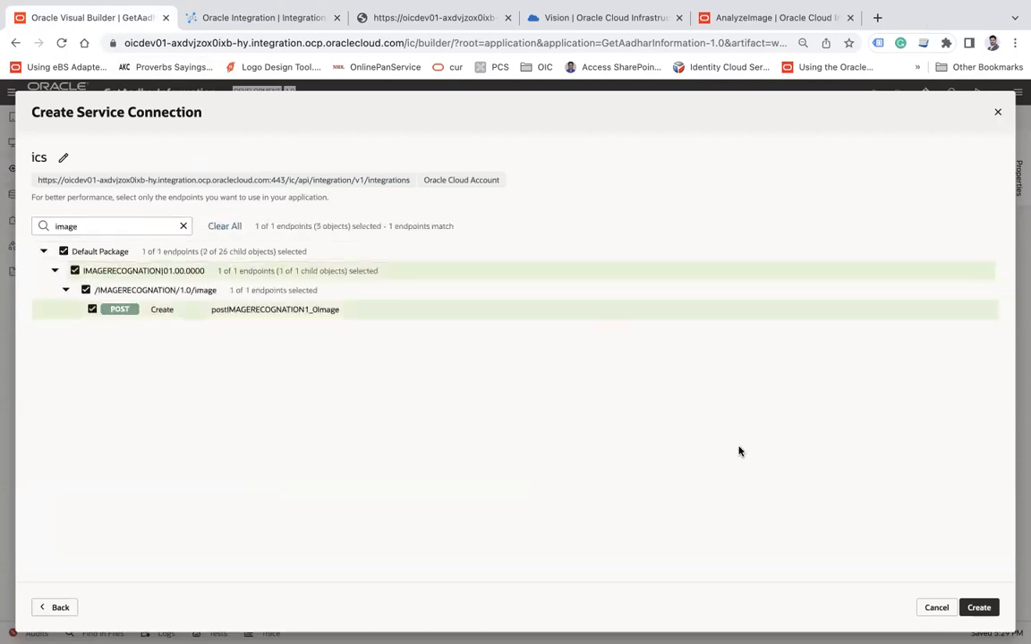
pyautogui.click(980, 608)
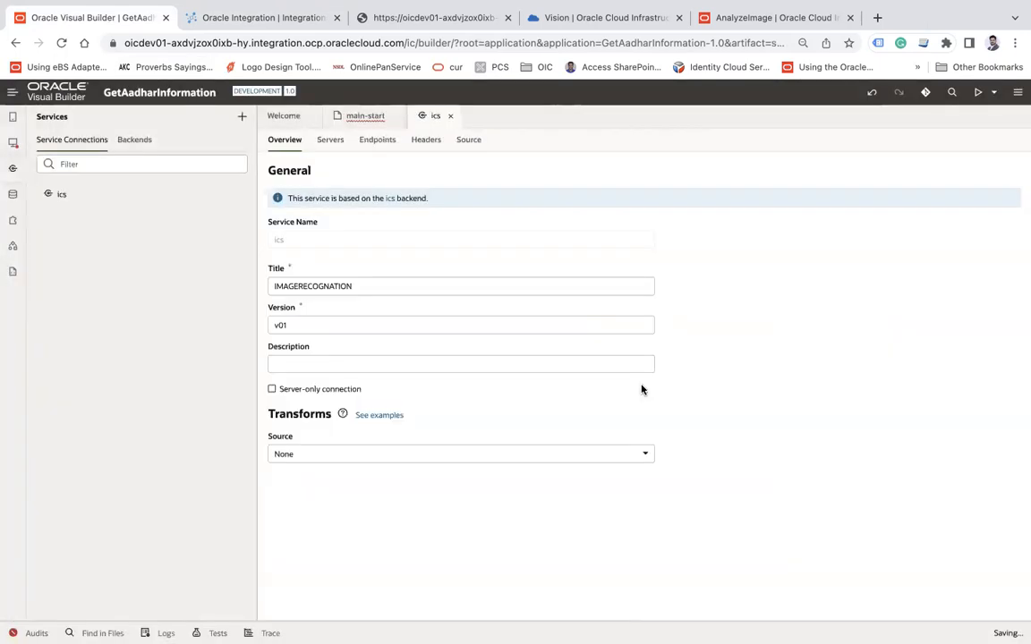
pyautogui.click(363, 117)
# Add an On 'Selected Files' event to the Upload File Picker, creating FilePickerSelectChain.
pyautogui.click(13, 170)
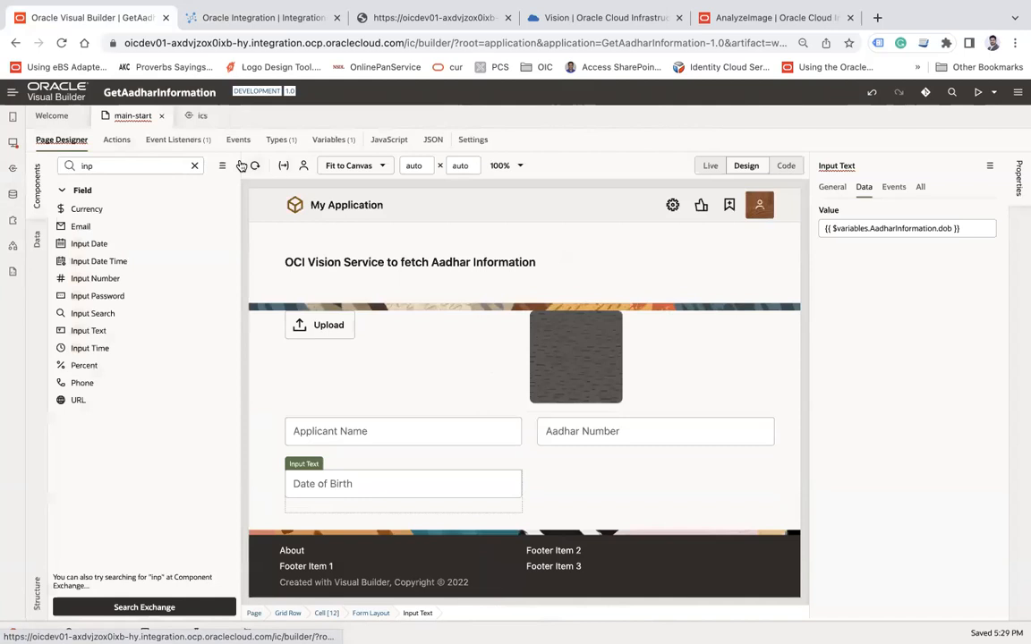
pyautogui.click(173, 143)
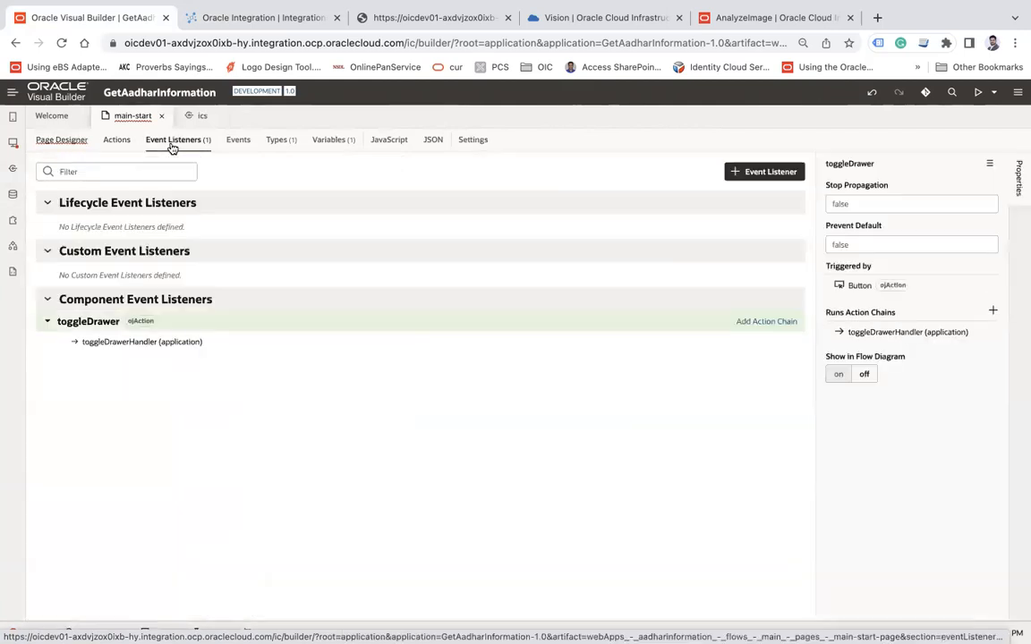
pyautogui.click(61, 140)
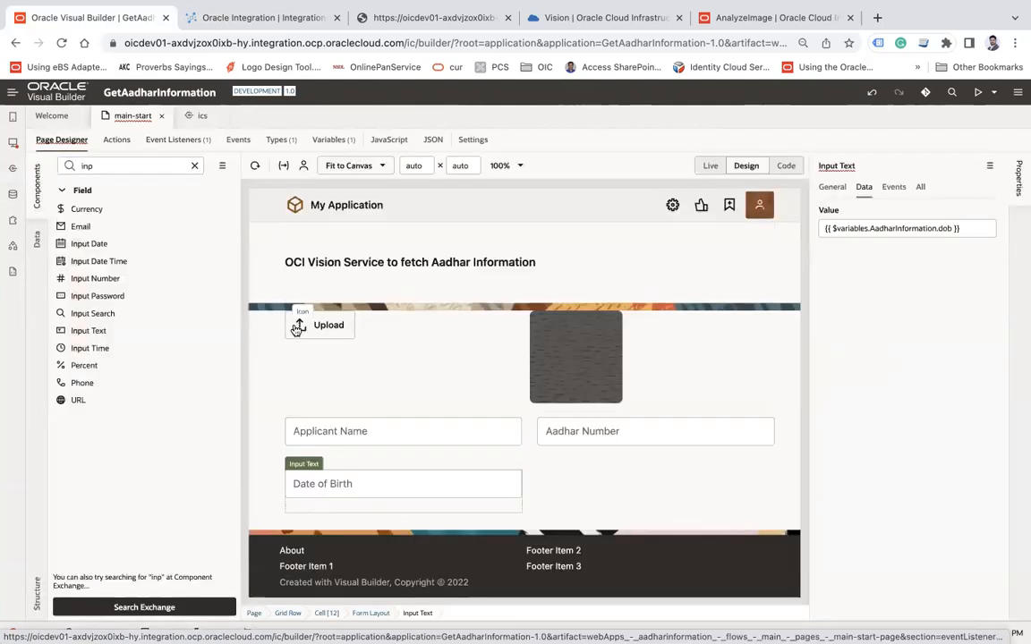
pyautogui.click(291, 337)
pyautogui.click(827, 166)
pyautogui.click(867, 187)
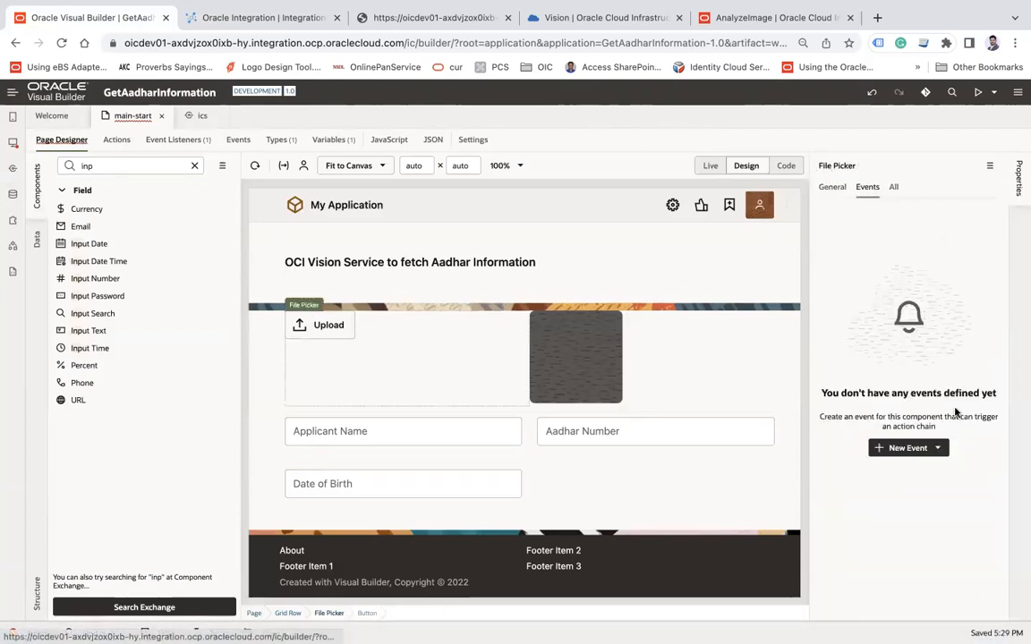
pyautogui.click(940, 449)
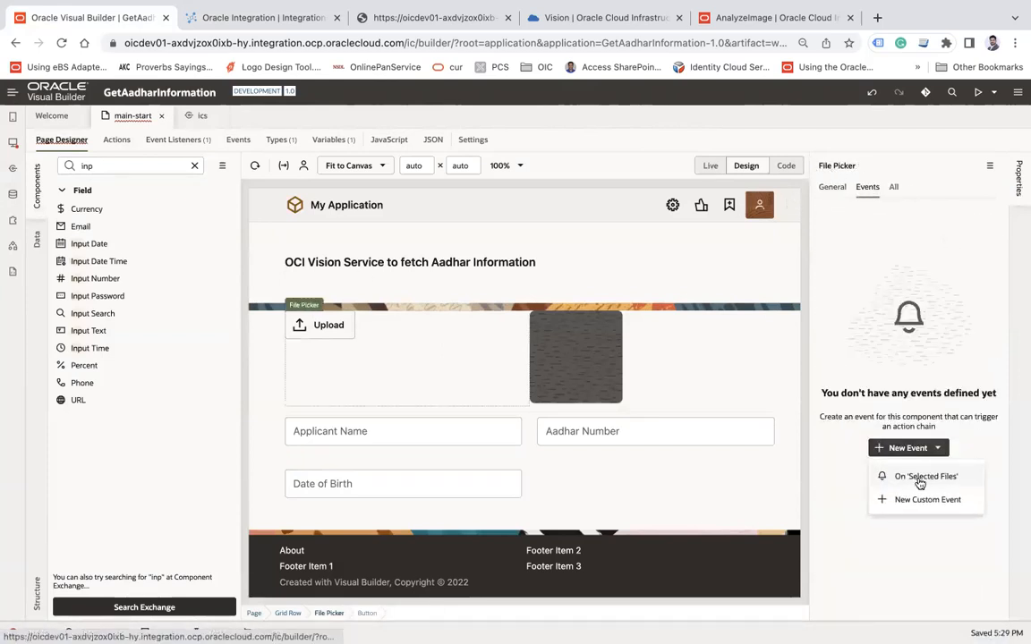
pyautogui.click(920, 480)
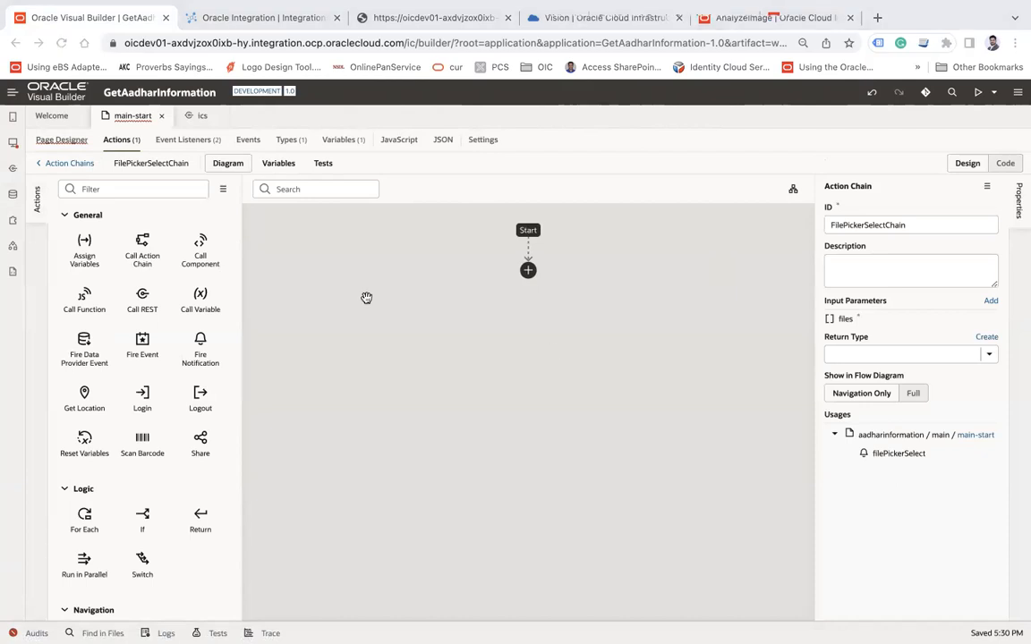
# Paste a processImage(file) method returning a FileReader data URL into the PageModule class.
pyautogui.click(398, 140)
pyautogui.click(176, 194)
pyautogui.press('Return')
pyautogui.write('processImage(file) {   return new Promise(resolve => {     const blobURL = URL.createObjectURL(file);     const reader = new FileReader();     reader.addEventListener("load", function () {       resolve({         data: reader.result,       });      }, false);      if (file) {       reader.readAsDataURL(file);     }   }); };')
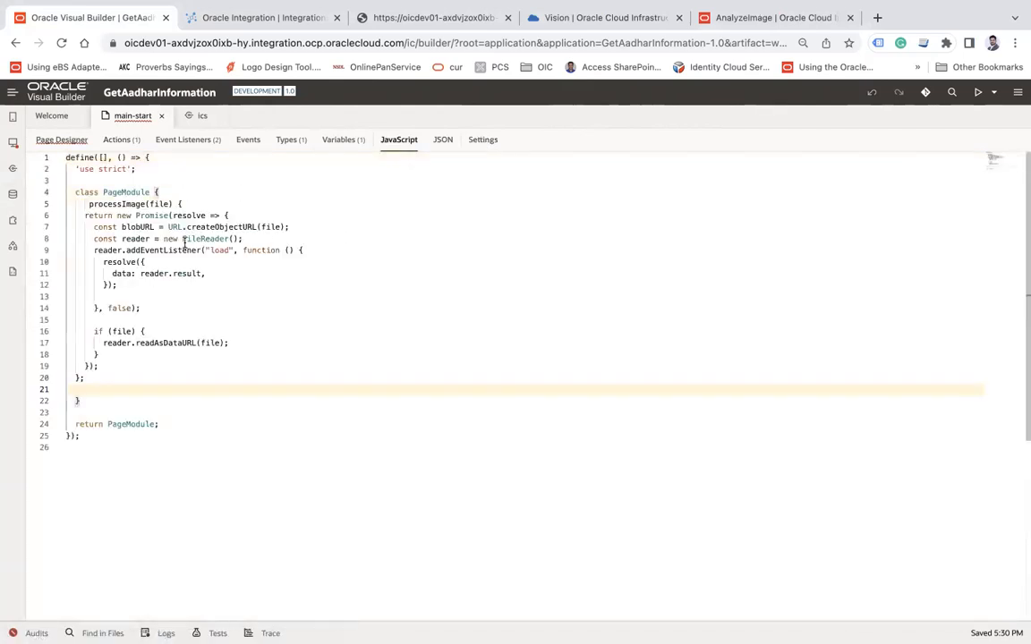
pyautogui.doubleClick(139, 204)
pyautogui.click(329, 265)
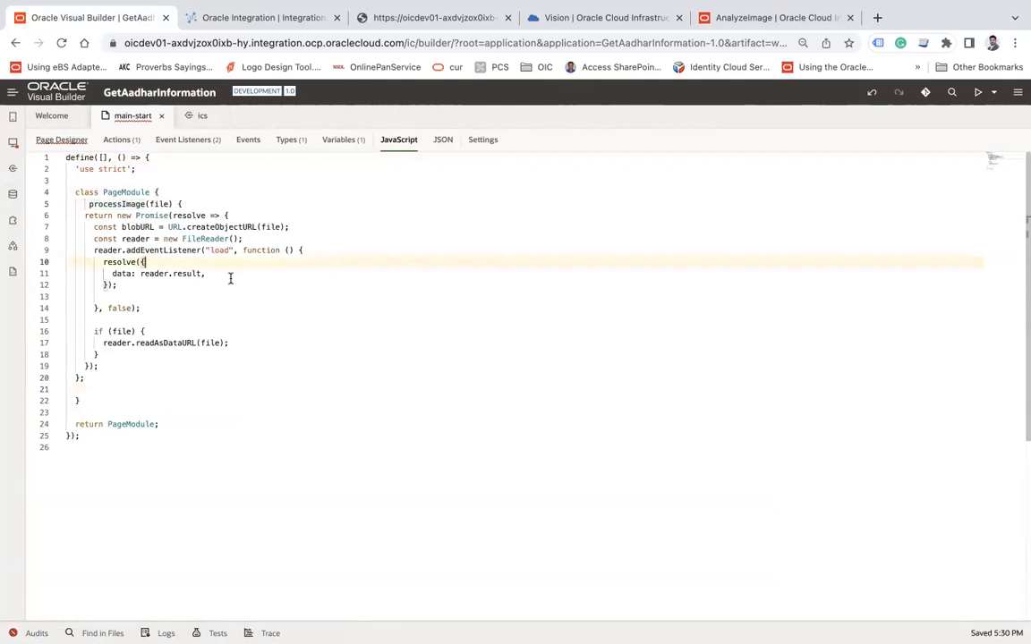
pyautogui.click(56, 140)
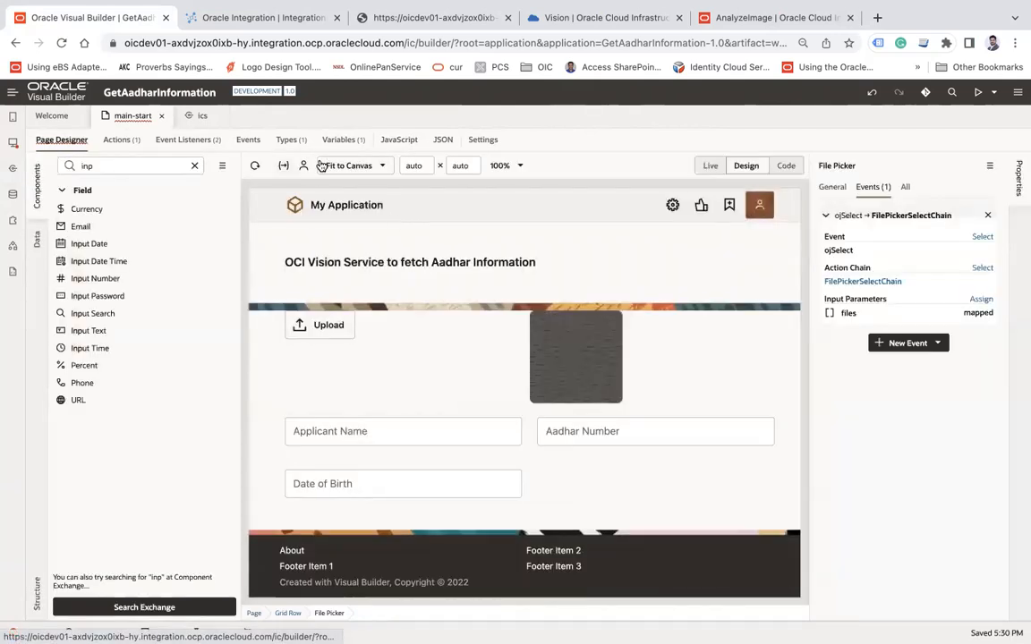
pyautogui.click(399, 141)
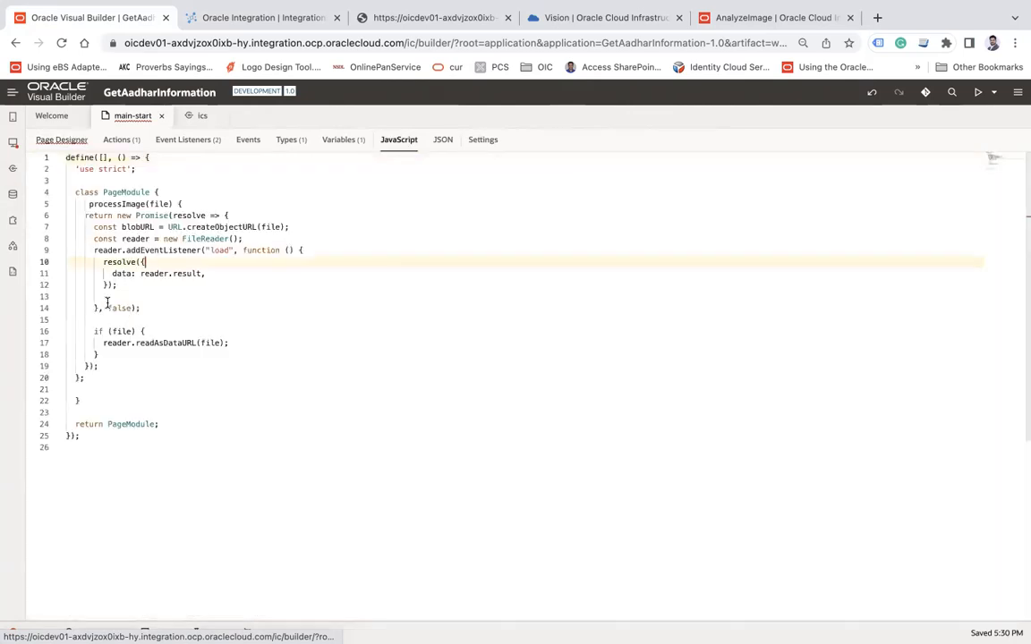
pyautogui.click(54, 142)
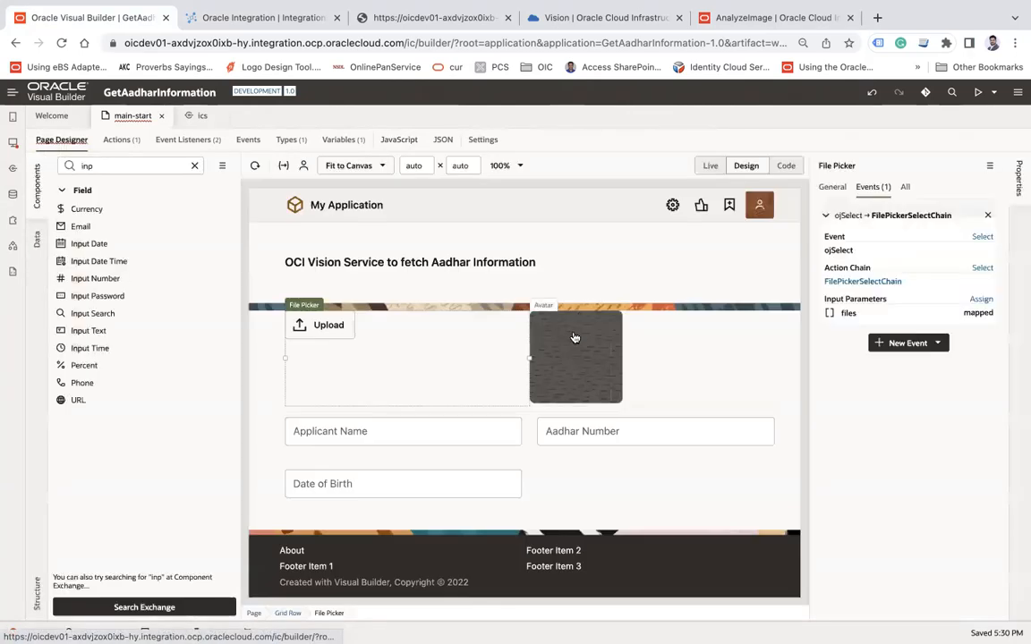
pyautogui.click(119, 141)
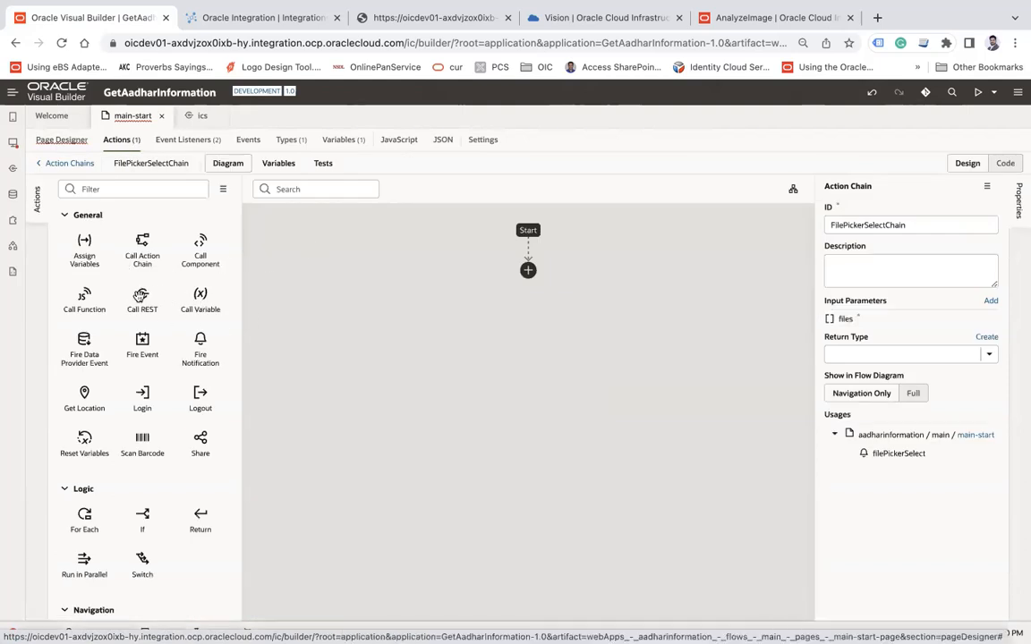
# Add a Call Function step invoking processImage as the chain's first action.
pyautogui.moveTo(76, 263); pyautogui.dragTo(528, 269)
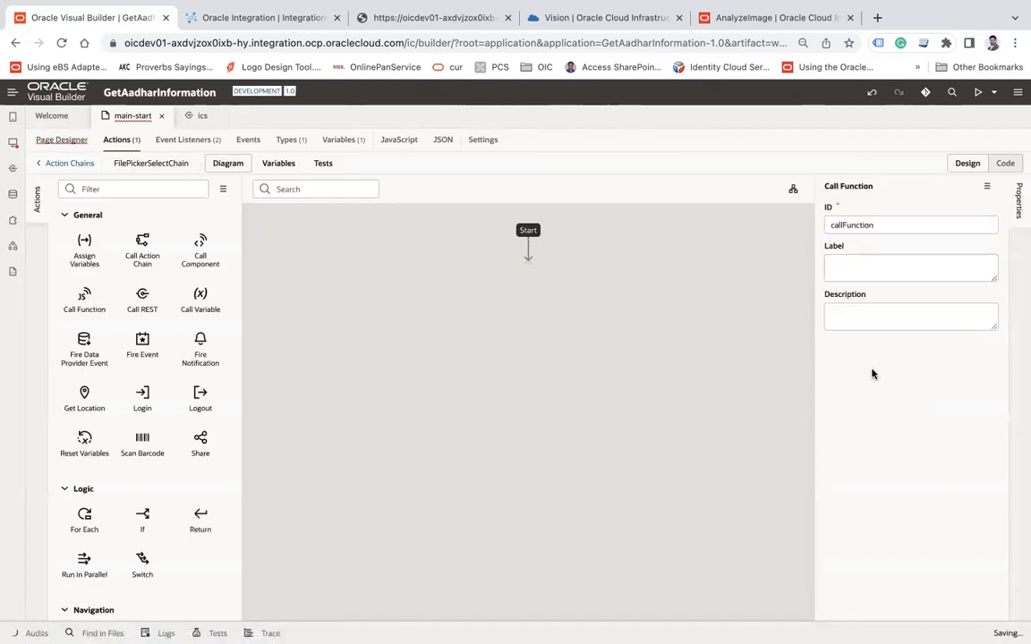
pyautogui.click(989, 362)
pyautogui.click(886, 399)
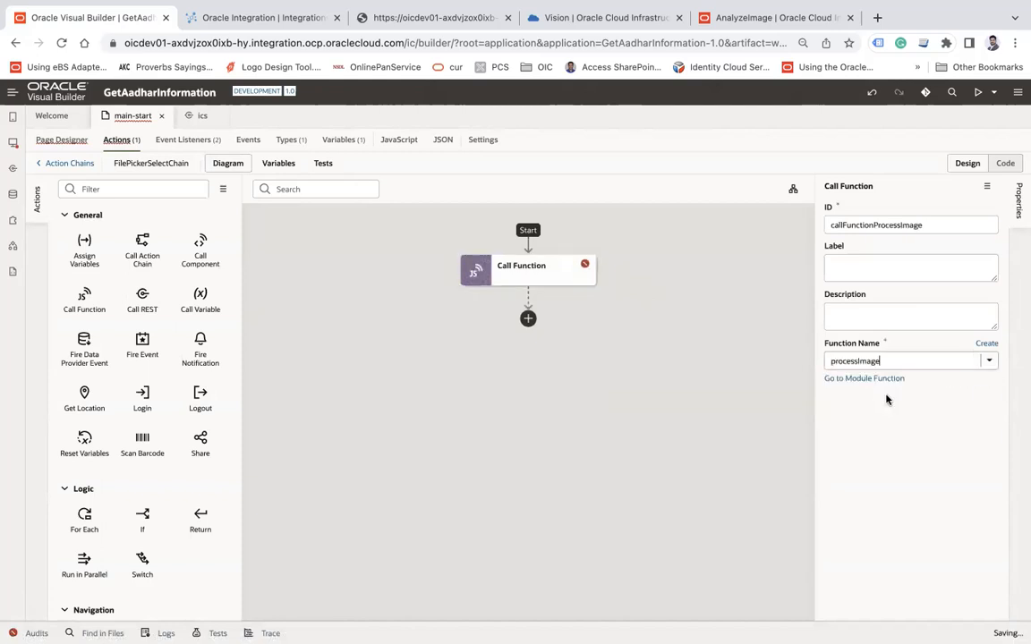
pyautogui.click(398, 139)
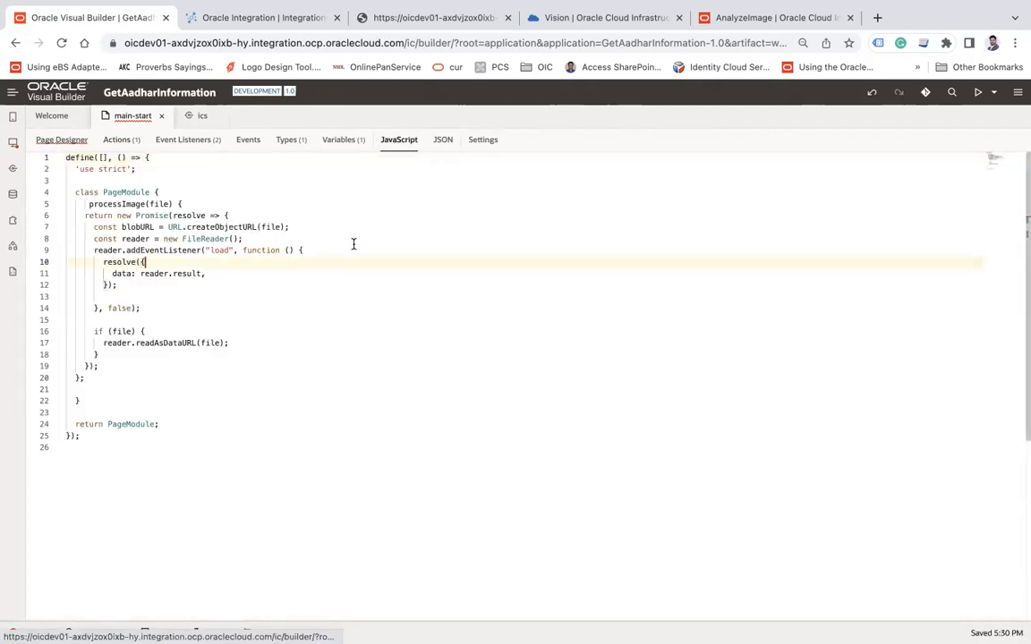
pyautogui.doubleClick(153, 205)
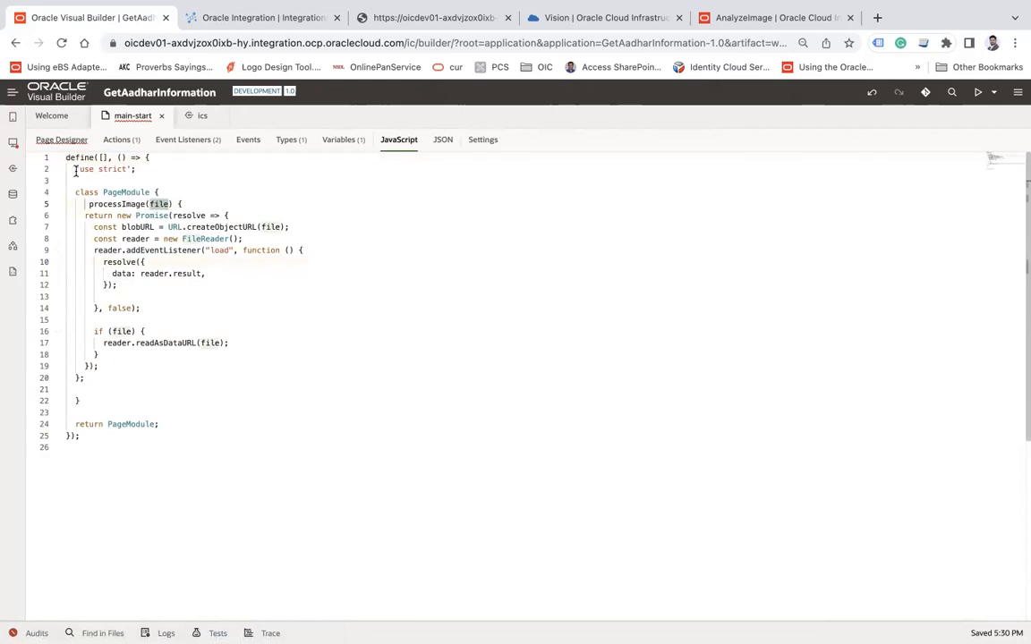
pyautogui.click(118, 140)
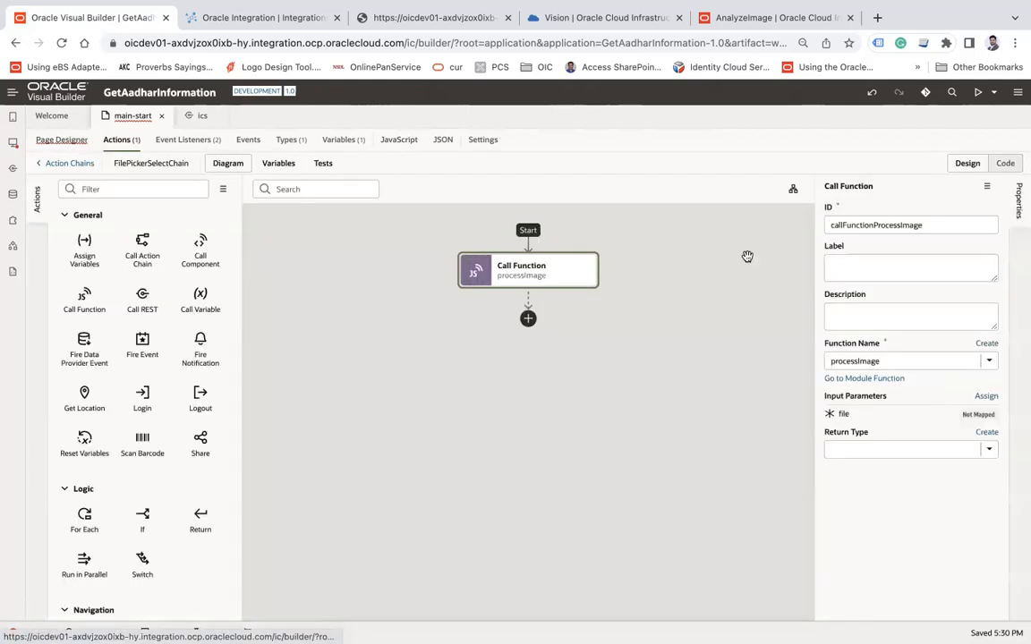
# Map the first selected file (files item[0]) to processImage's file parameter.
pyautogui.click(980, 414)
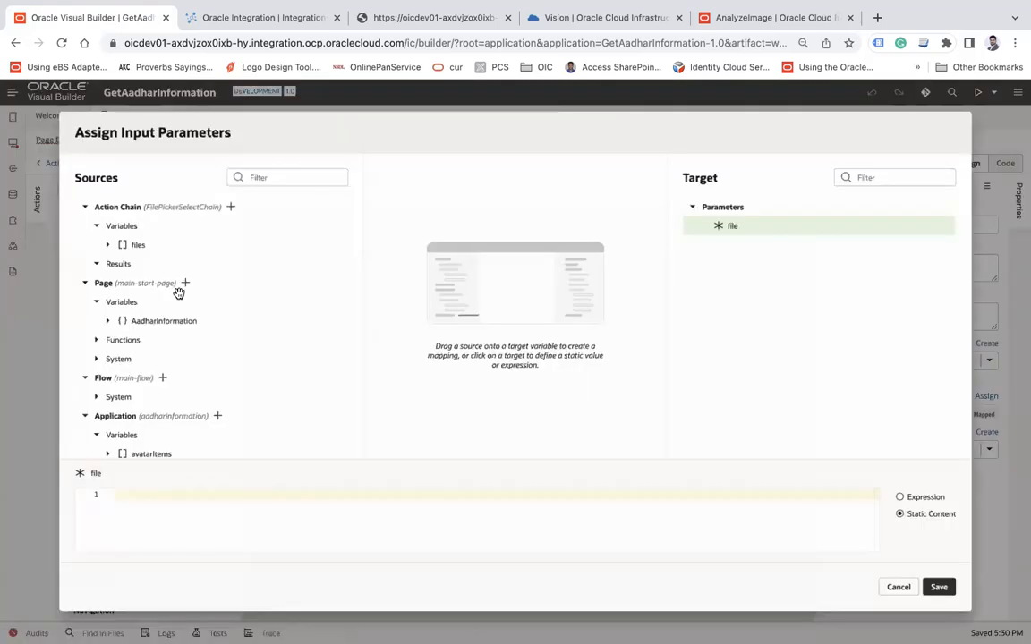
pyautogui.click(101, 242)
pyautogui.moveTo(145, 263); pyautogui.dragTo(734, 224)
pyautogui.click(946, 592)
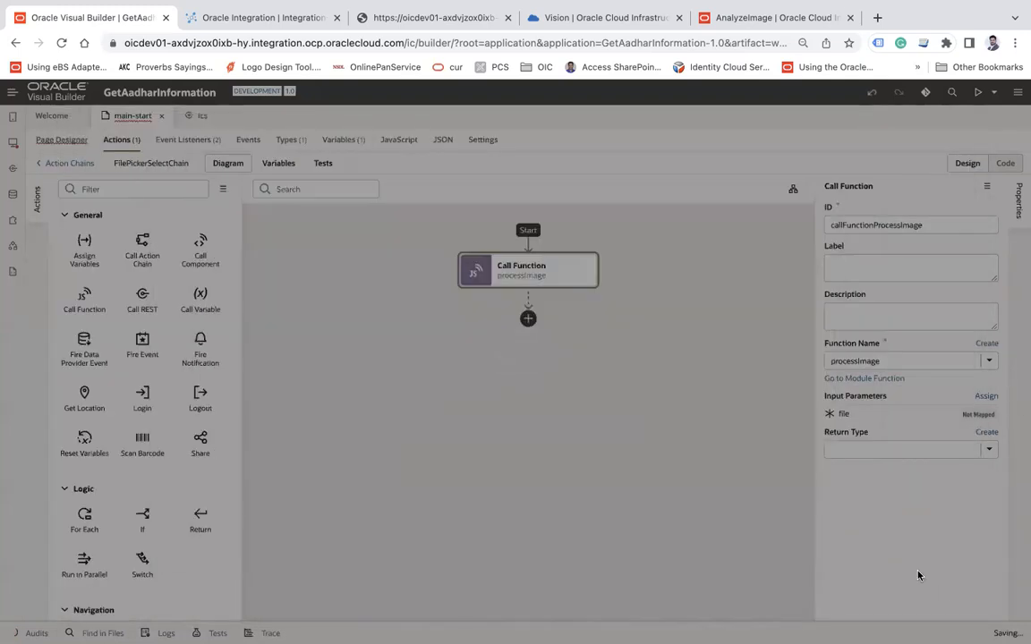
# Add a Call REST step after processImage using the ics IMAGERECOGNATION POST image endpoint.
pyautogui.moveTo(143, 295); pyautogui.dragTo(530, 320)
pyautogui.moveTo(530, 322); pyautogui.dragTo(529, 321)
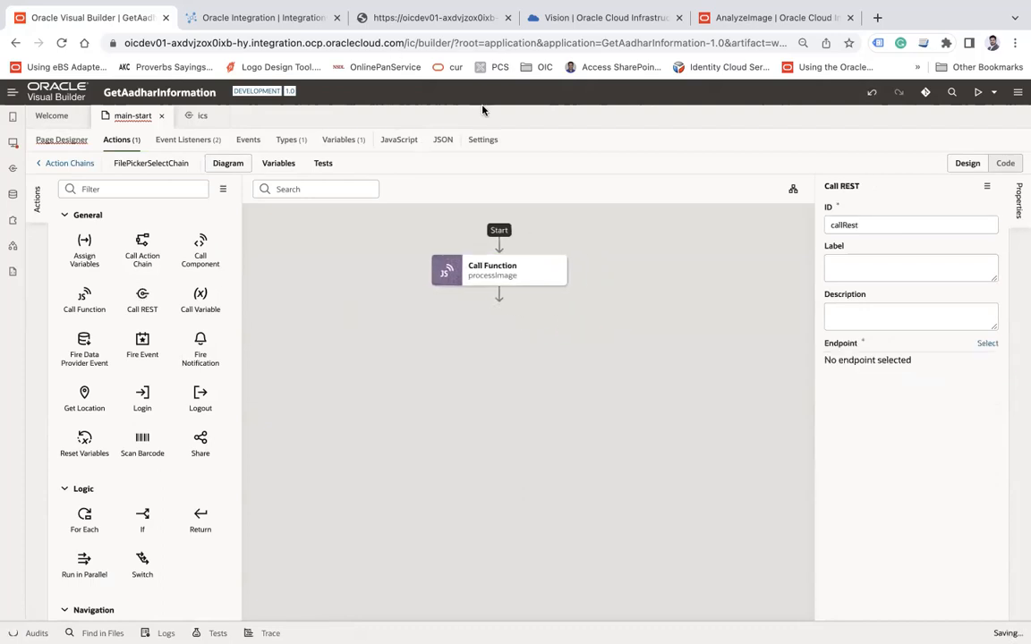
pyautogui.click(994, 345)
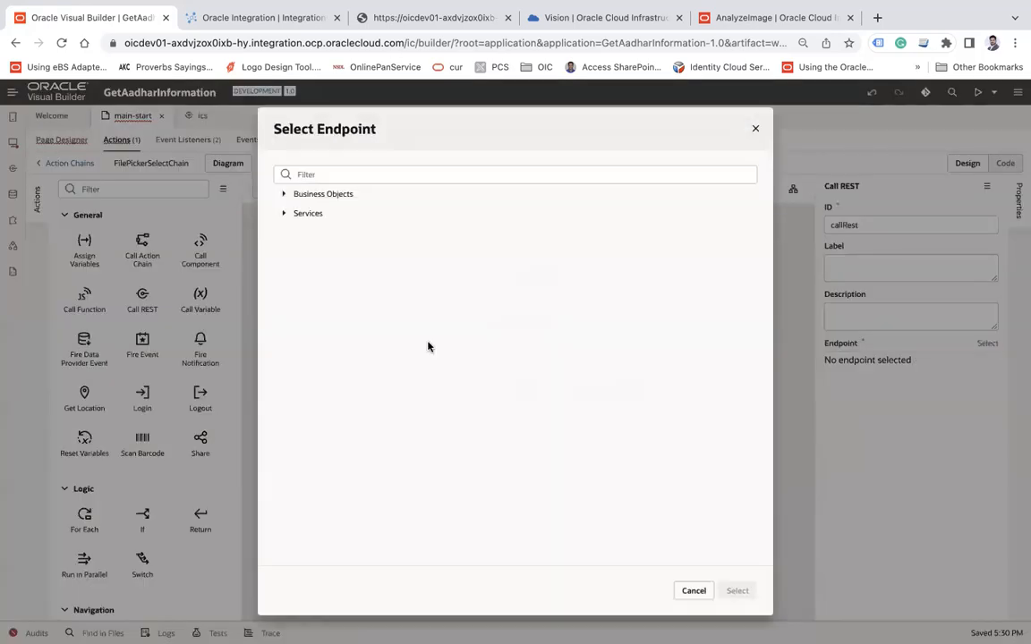
pyautogui.click(283, 215)
pyautogui.click(296, 234)
pyautogui.click(308, 254)
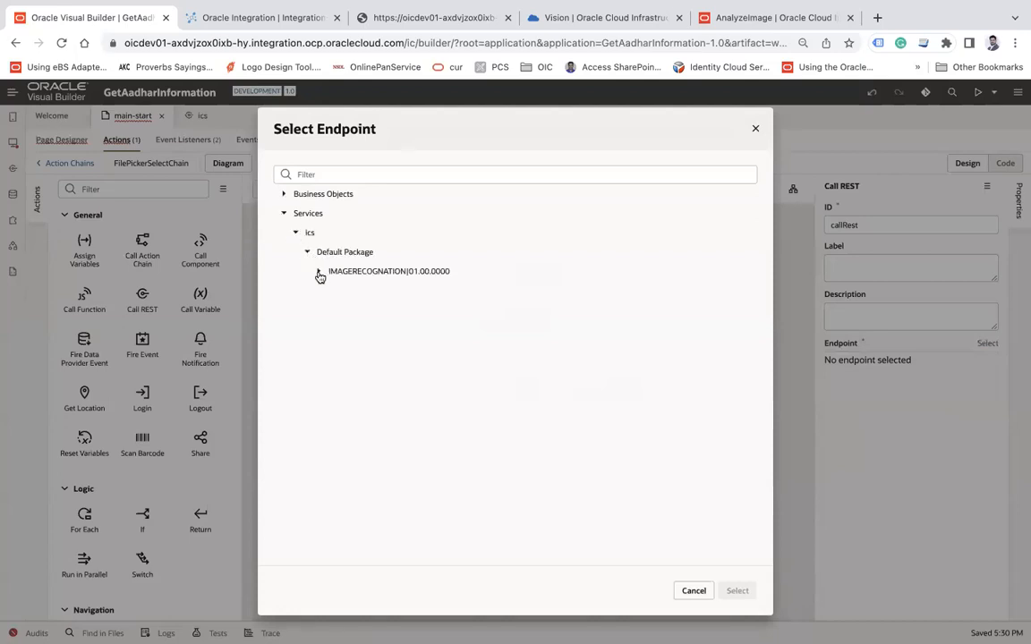
pyautogui.click(319, 270)
pyautogui.click(386, 291)
pyautogui.click(742, 592)
# Map the request body to files[0] and add Assign Variables on the success path.
pyautogui.click(847, 449)
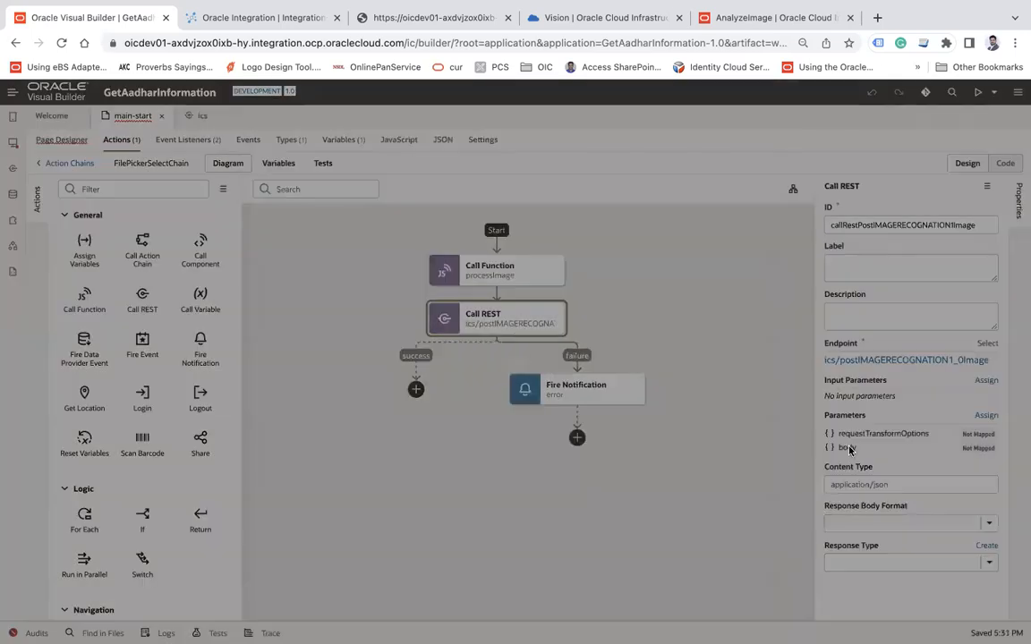
pyautogui.click(102, 244)
pyautogui.moveTo(143, 264); pyautogui.dragTo(739, 224)
pyautogui.click(944, 592)
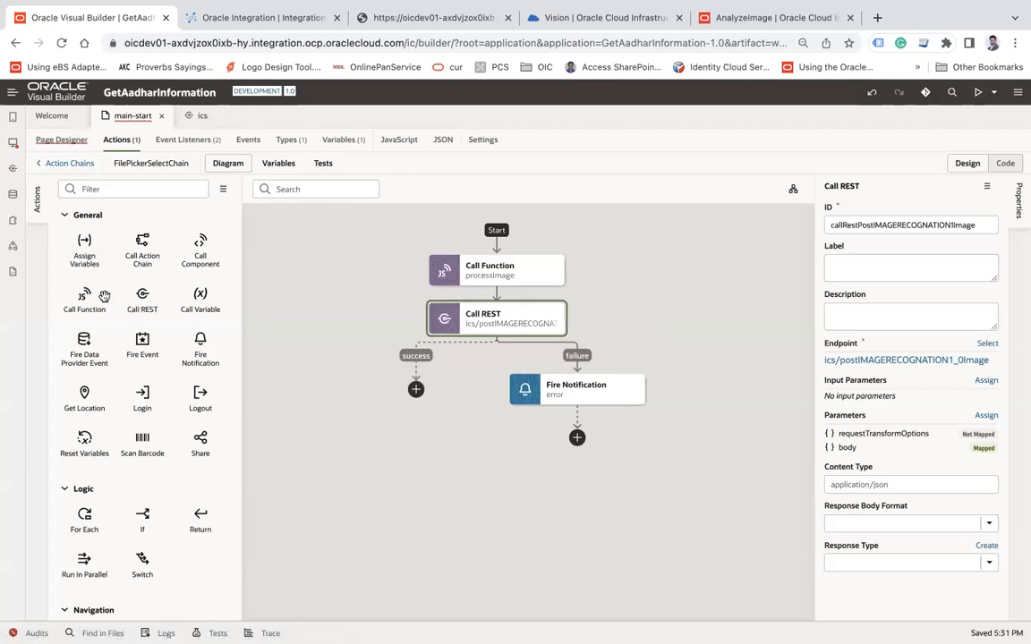
pyautogui.moveTo(84, 249); pyautogui.dragTo(414, 394)
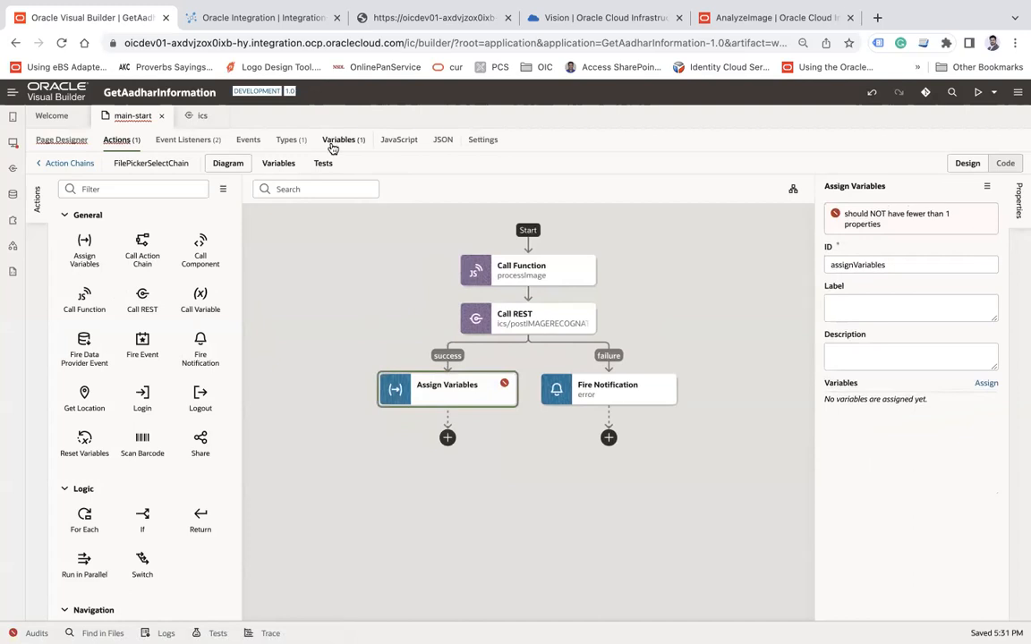
# Create a page variable named image of type Any.
pyautogui.click(339, 139)
pyautogui.click(777, 172)
pyautogui.click(714, 237)
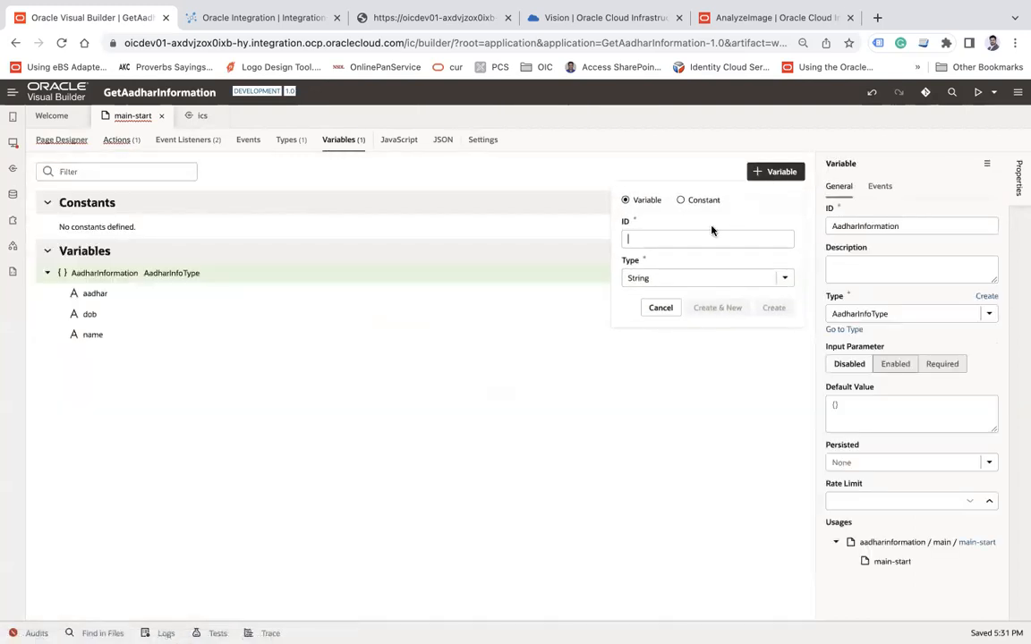
pyautogui.write('image')
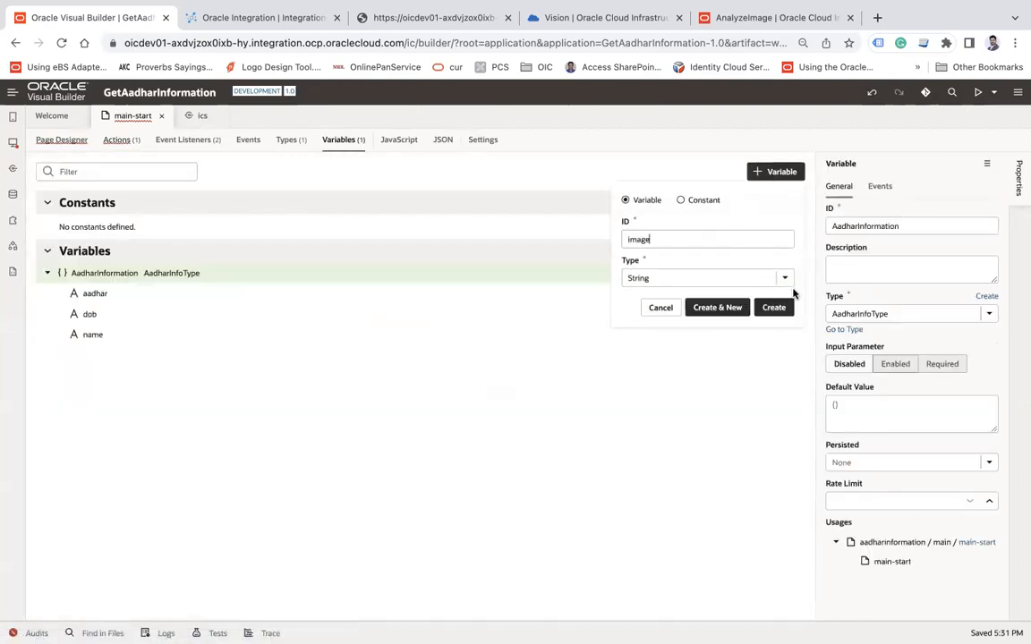
pyautogui.click(789, 286)
pyautogui.click(687, 323)
pyautogui.click(774, 308)
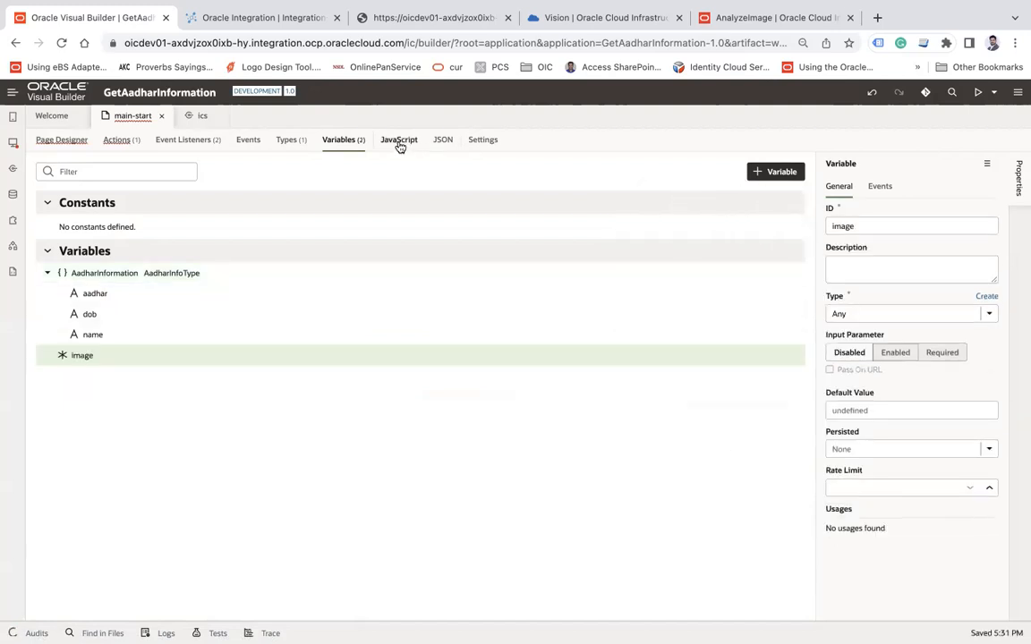
# Bind the avatar's Src to the image variable.
pyautogui.click(399, 140)
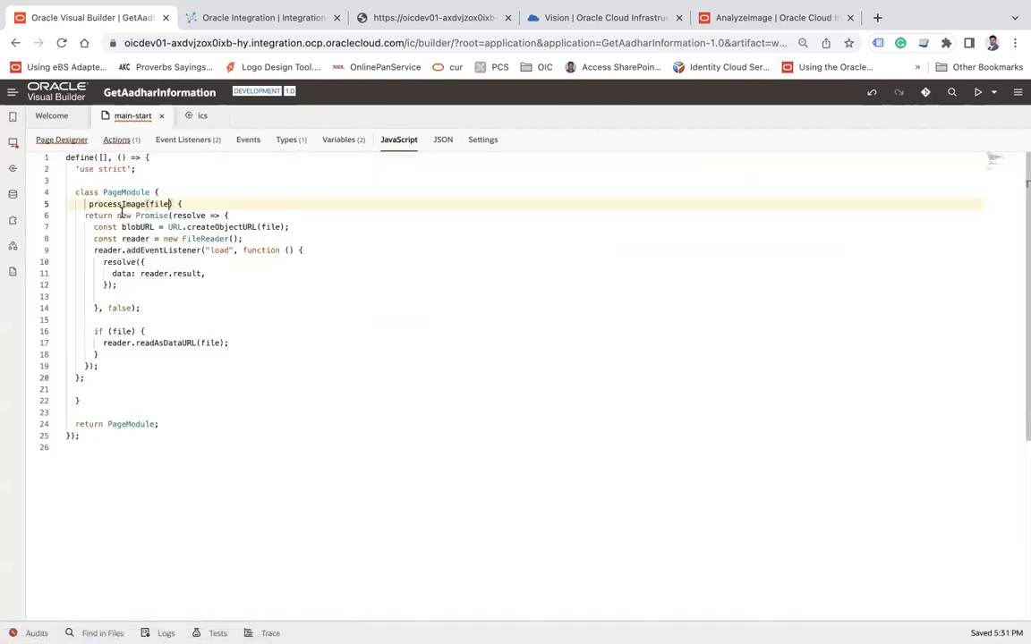
pyautogui.click(63, 139)
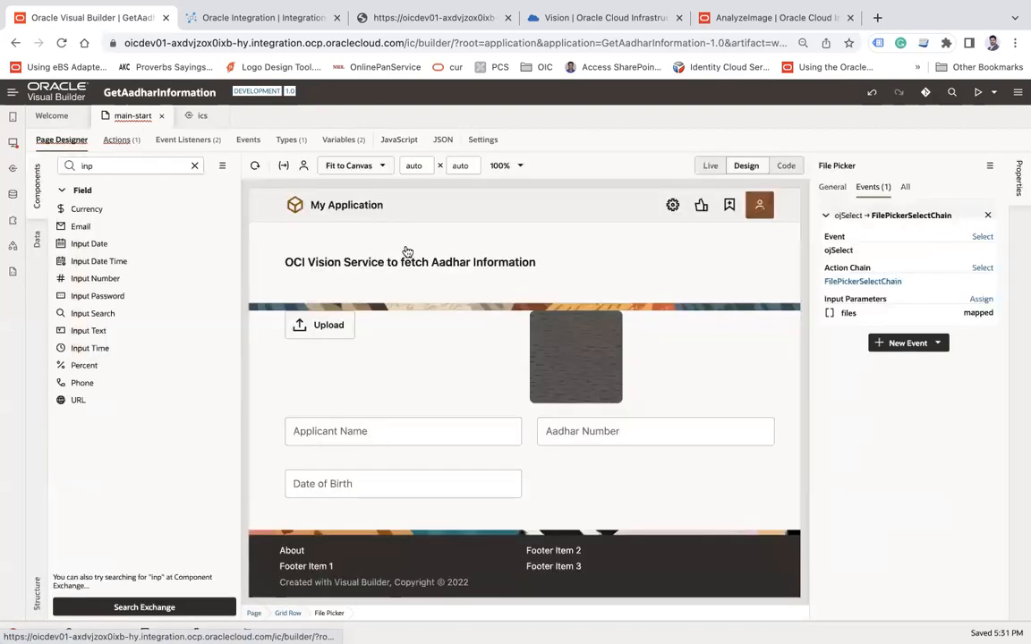
pyautogui.click(574, 350)
pyautogui.click(863, 187)
pyautogui.click(990, 212)
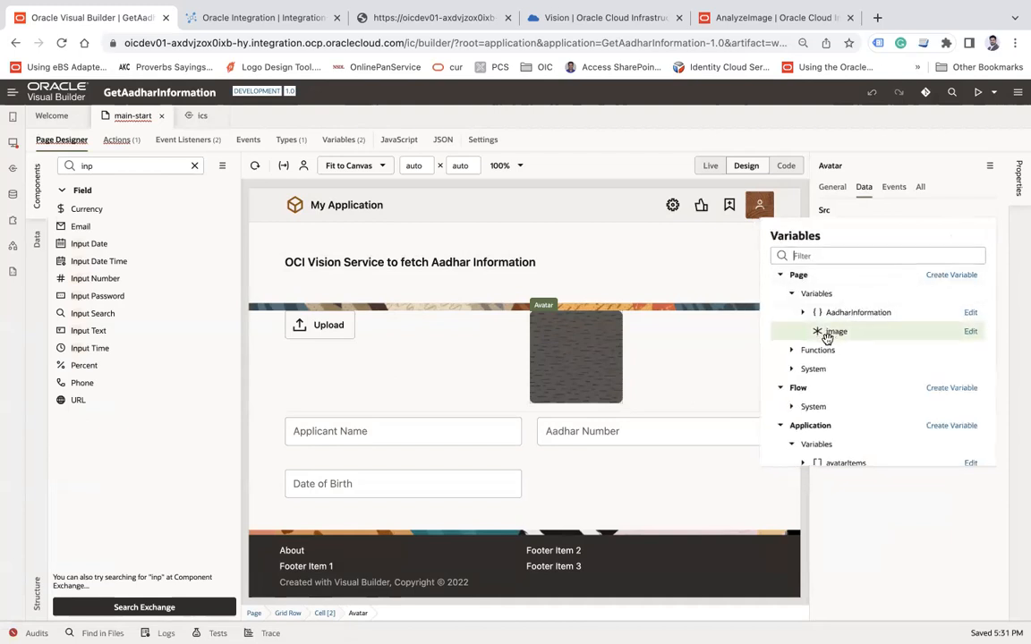
pyautogui.click(830, 332)
pyautogui.click(116, 139)
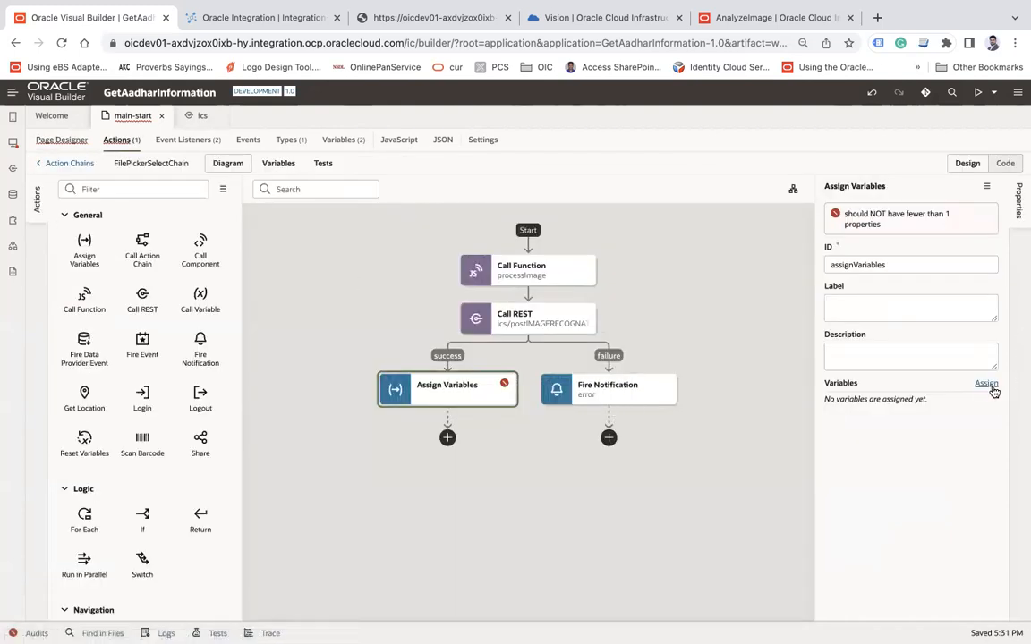
# Map the callFunctionProcessImage result's .data to the page image variable.
pyautogui.click(988, 385)
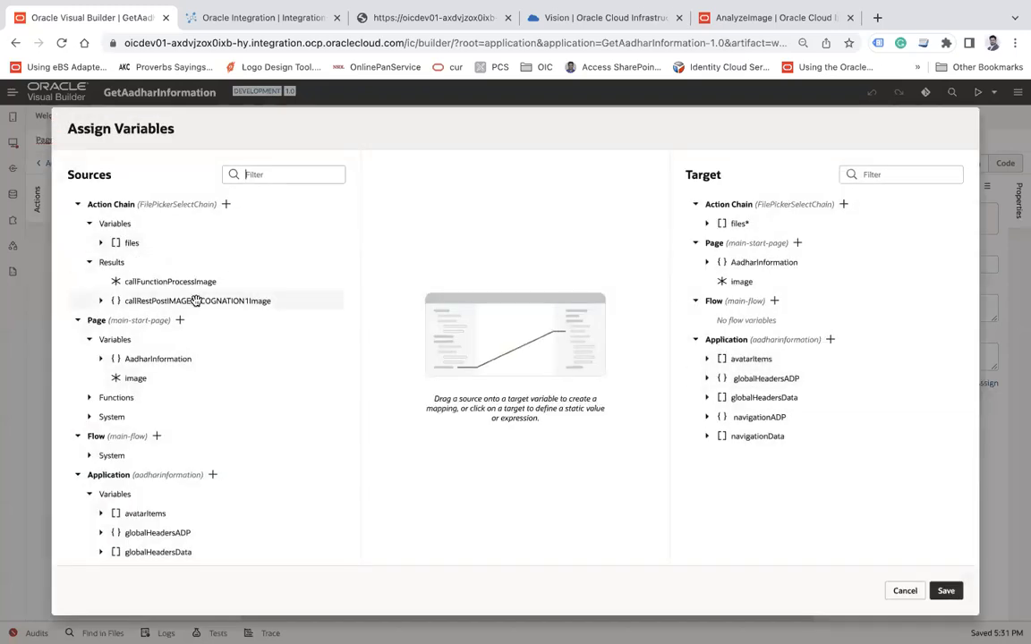
pyautogui.rightClick(168, 281)
pyautogui.press('Escape')
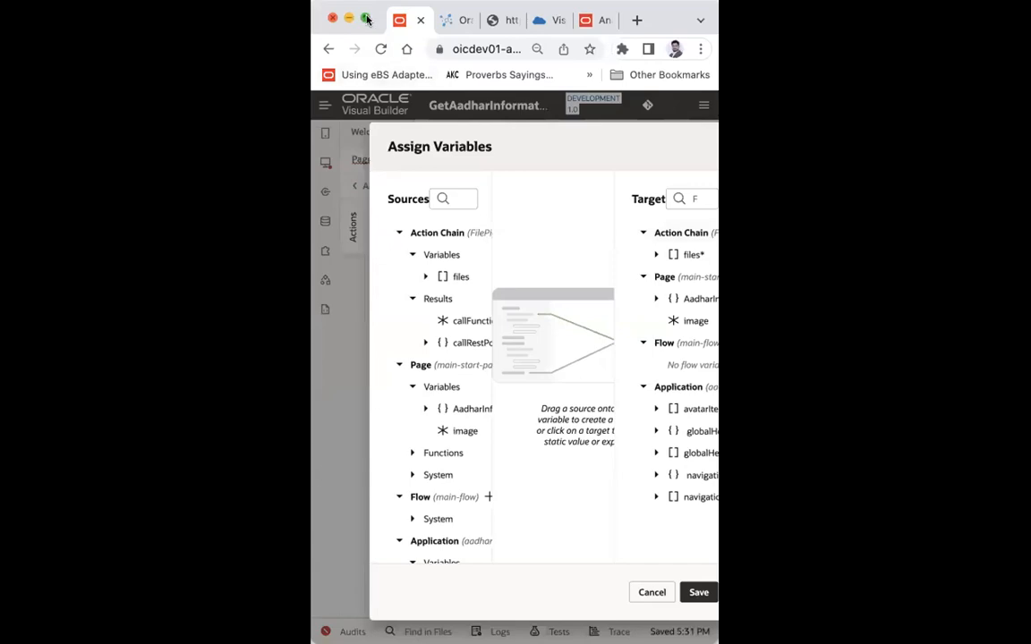
pyautogui.click(366, 19)
pyautogui.moveTo(178, 281); pyautogui.dragTo(750, 283)
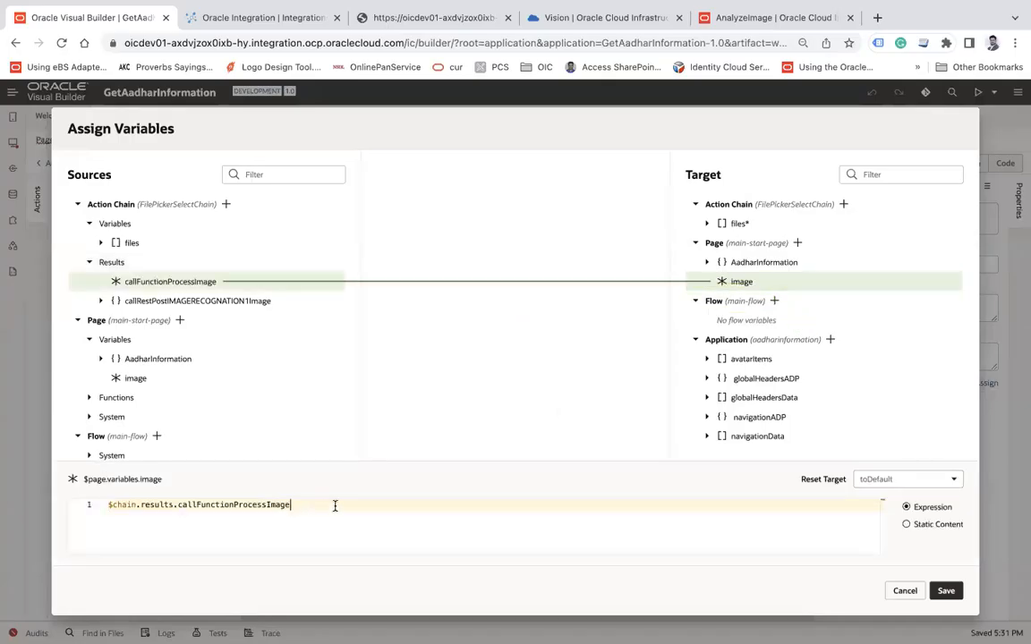
pyautogui.write('.data')
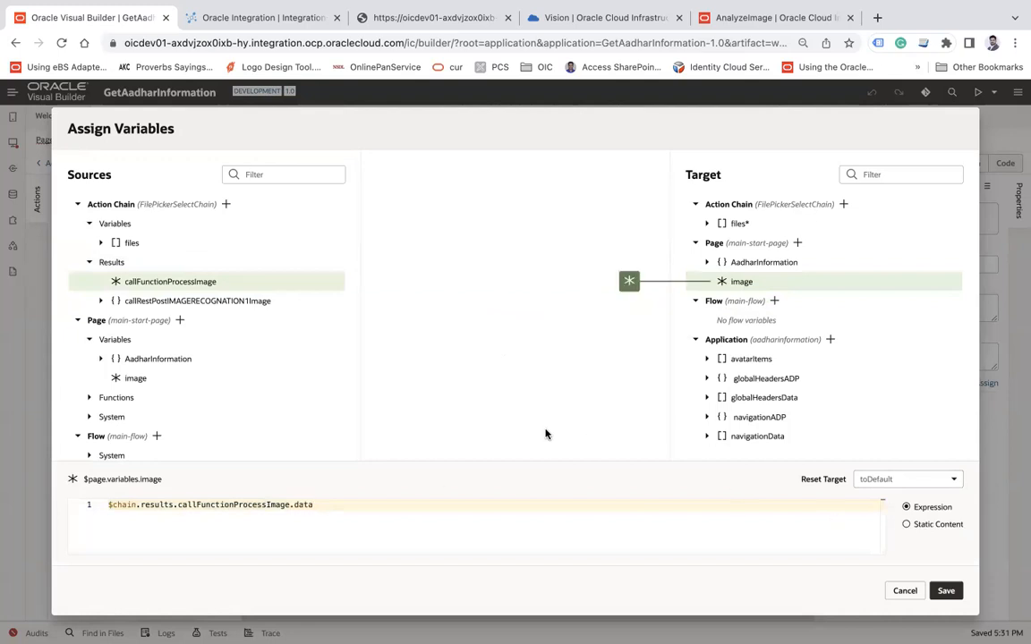
# Map the recognition REST response body to AadharInformation, save, and run the app preview.
pyautogui.click(102, 302)
pyautogui.click(112, 321)
pyautogui.moveTo(147, 320); pyautogui.dragTo(768, 264)
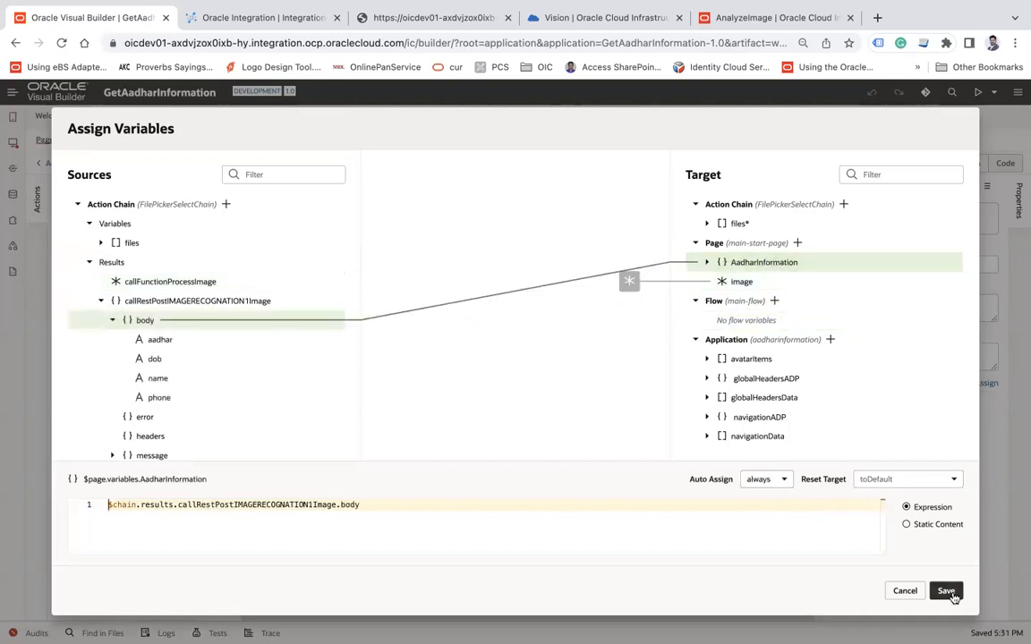
pyautogui.click(946, 591)
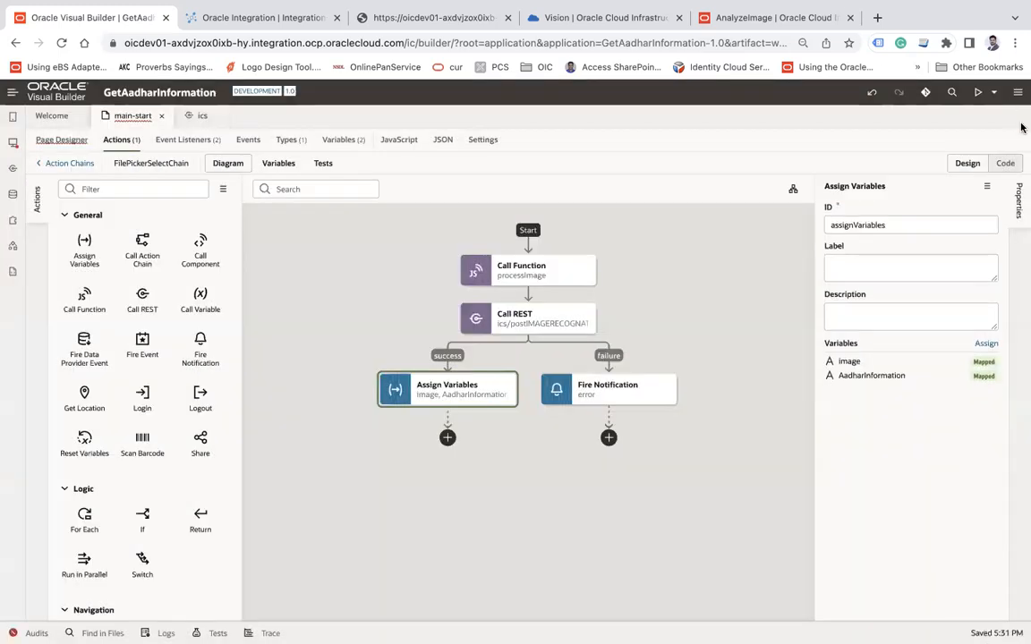
pyautogui.click(979, 93)
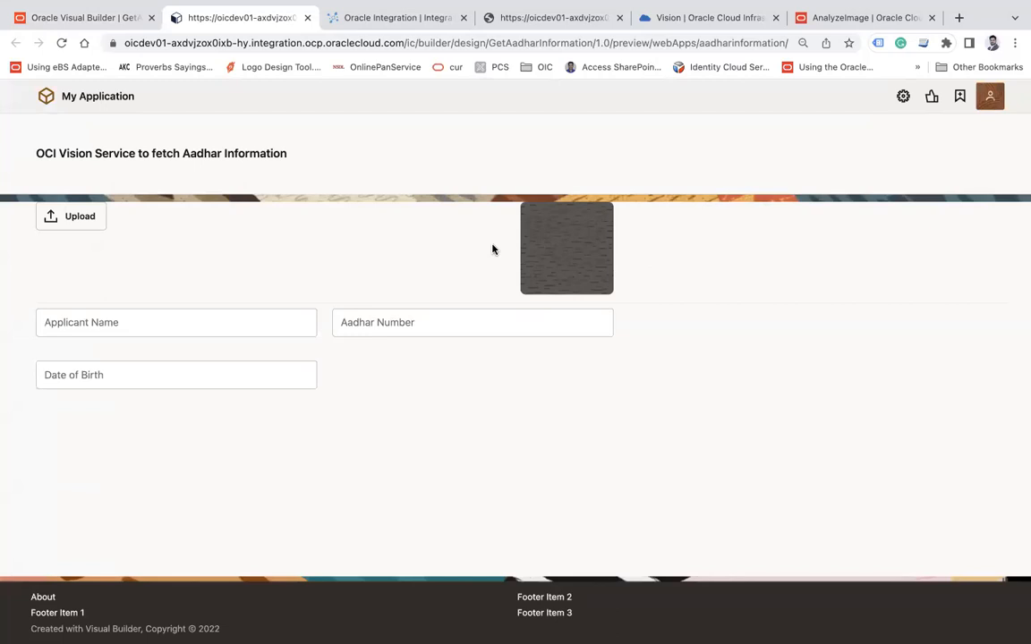
# Place a Heading reading 'Aadhar Information' above the applicant fields and preview the page.
pyautogui.click(101, 17)
pyautogui.click(61, 142)
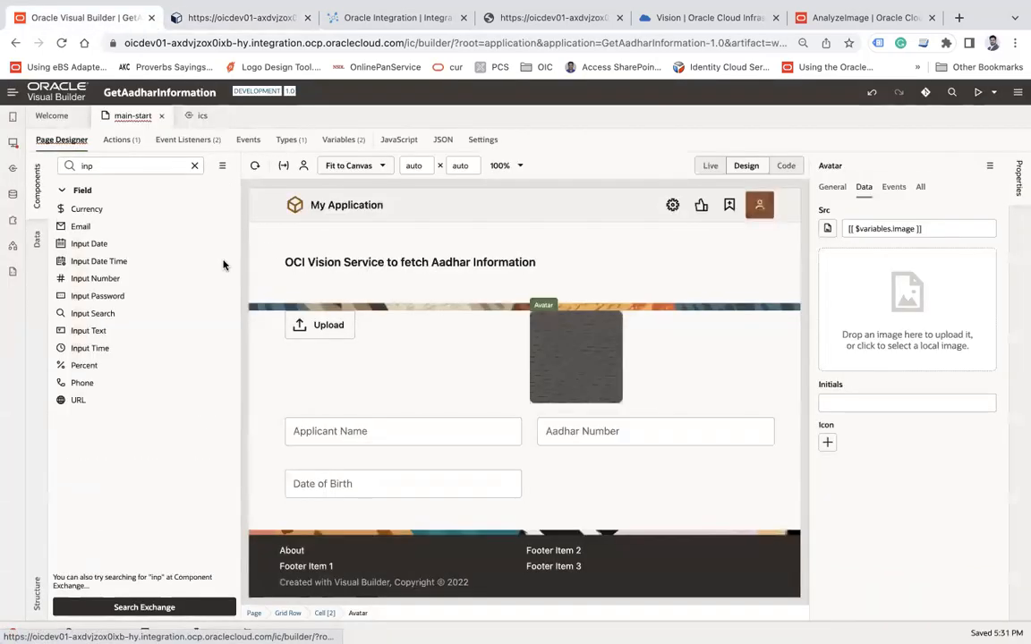
pyautogui.write('he')
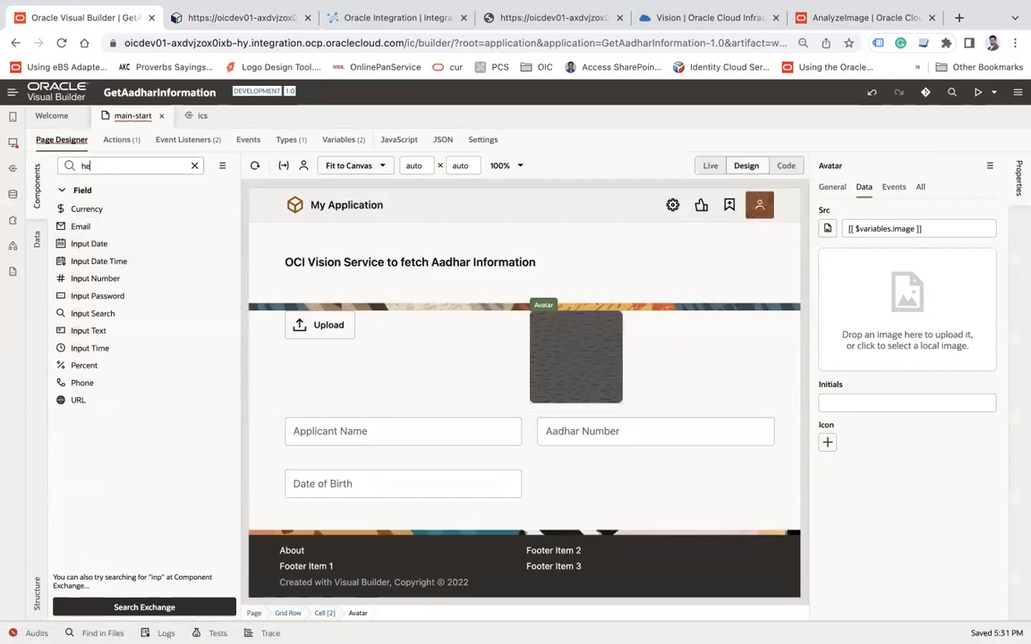
pyautogui.write('a')
pyautogui.moveTo(86, 209); pyautogui.dragTo(292, 414)
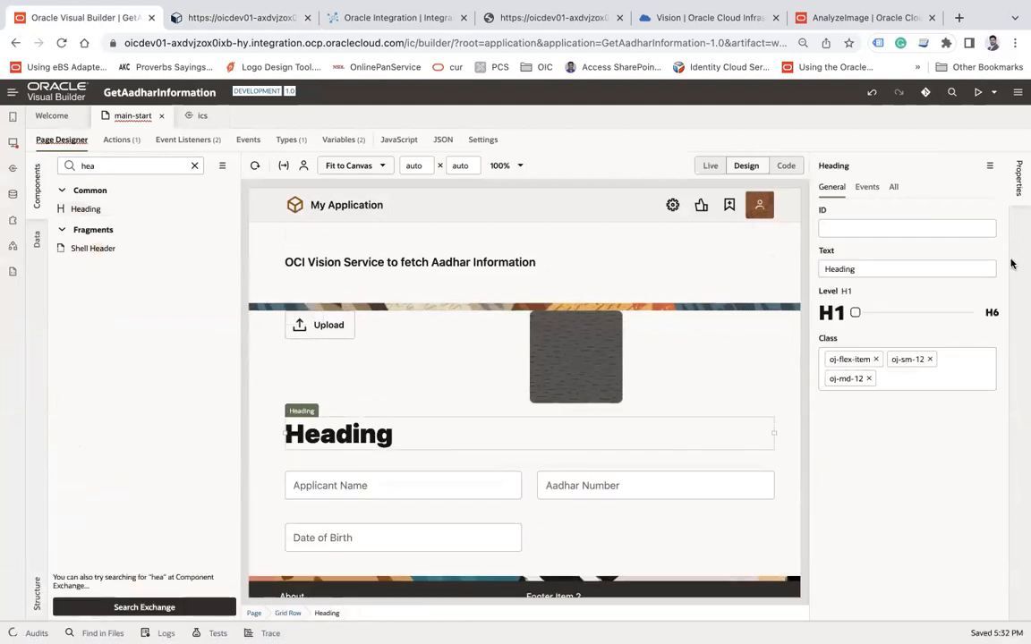
pyautogui.tripleClick(917, 266)
pyautogui.write('Aadhar Informatio')
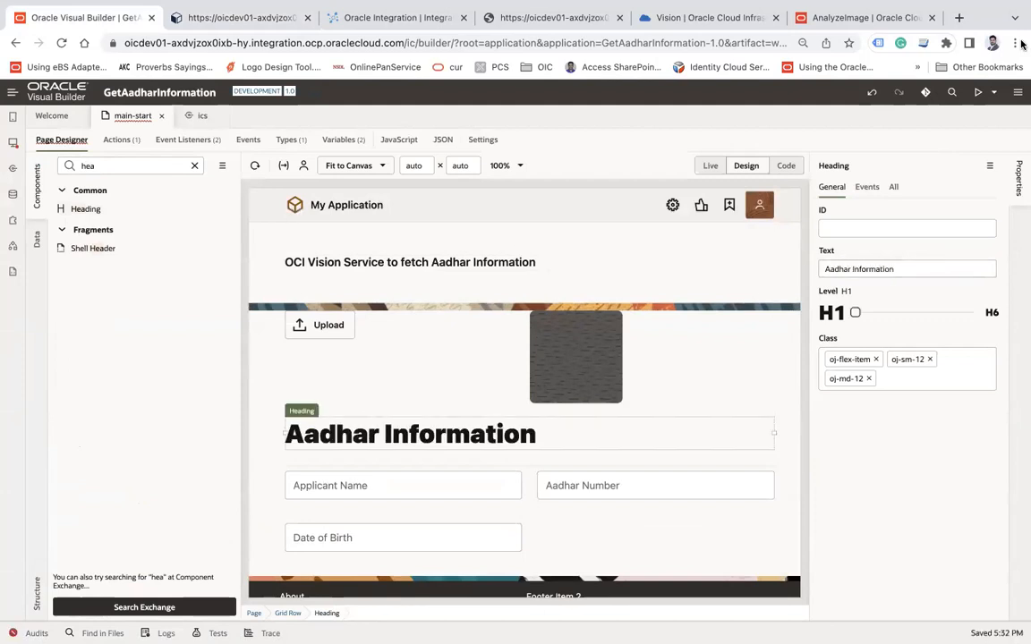
pyautogui.click(978, 90)
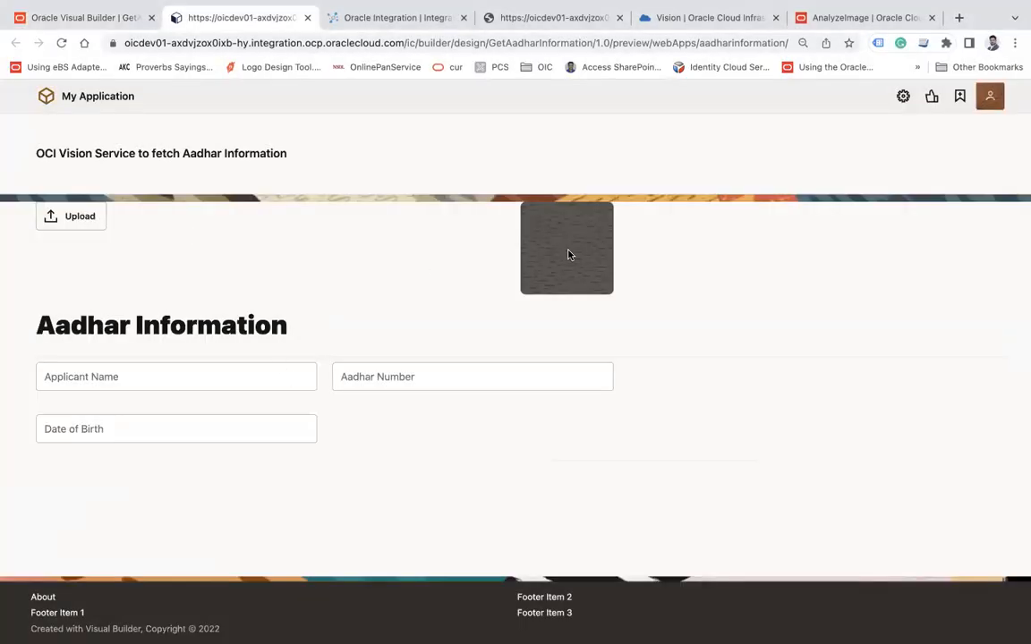
# Edit the ics server, overriding its security with Basic authentication.
pyautogui.click(96, 14)
pyautogui.click(15, 170)
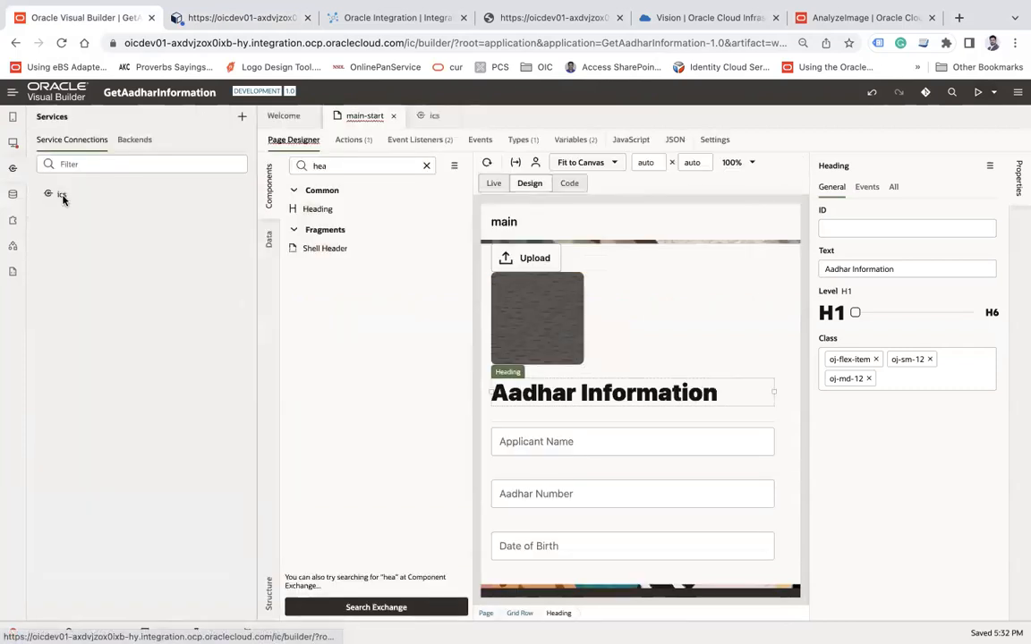
pyautogui.click(60, 195)
pyautogui.click(327, 142)
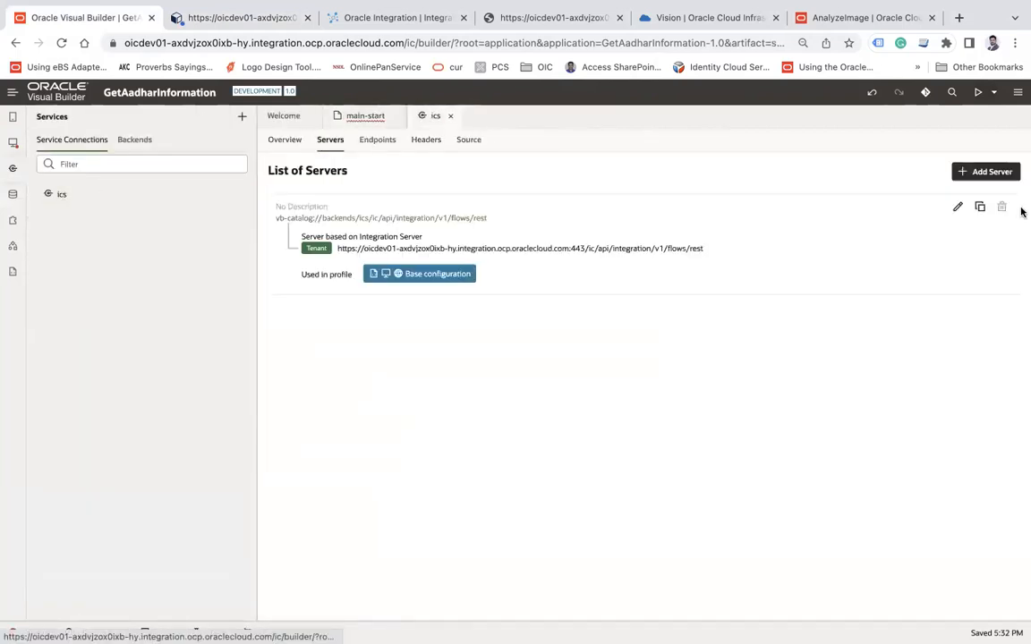
pyautogui.click(956, 207)
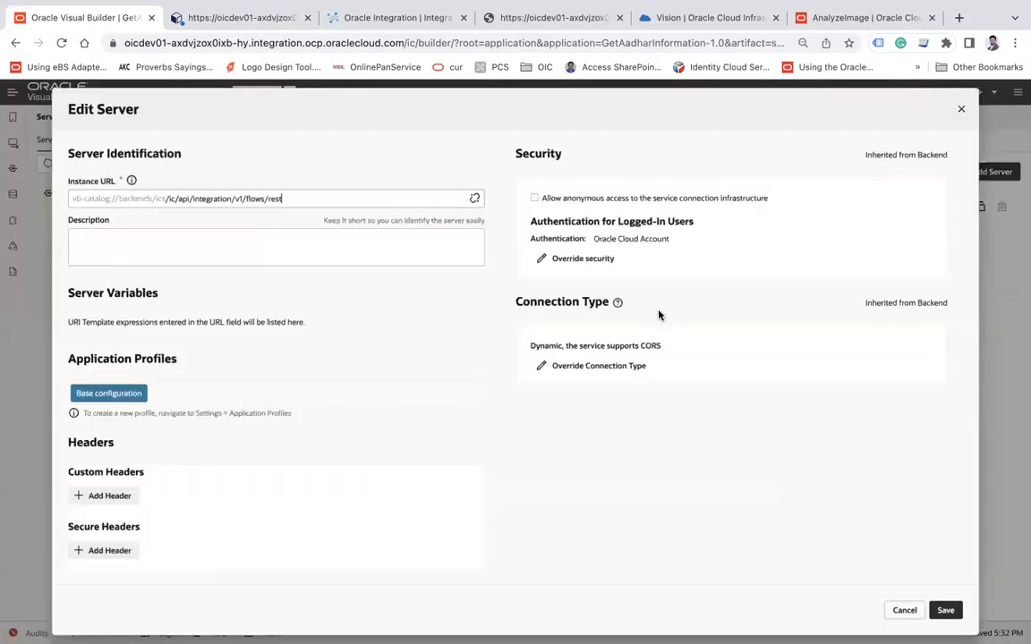
pyautogui.click(544, 259)
pyautogui.click(736, 258)
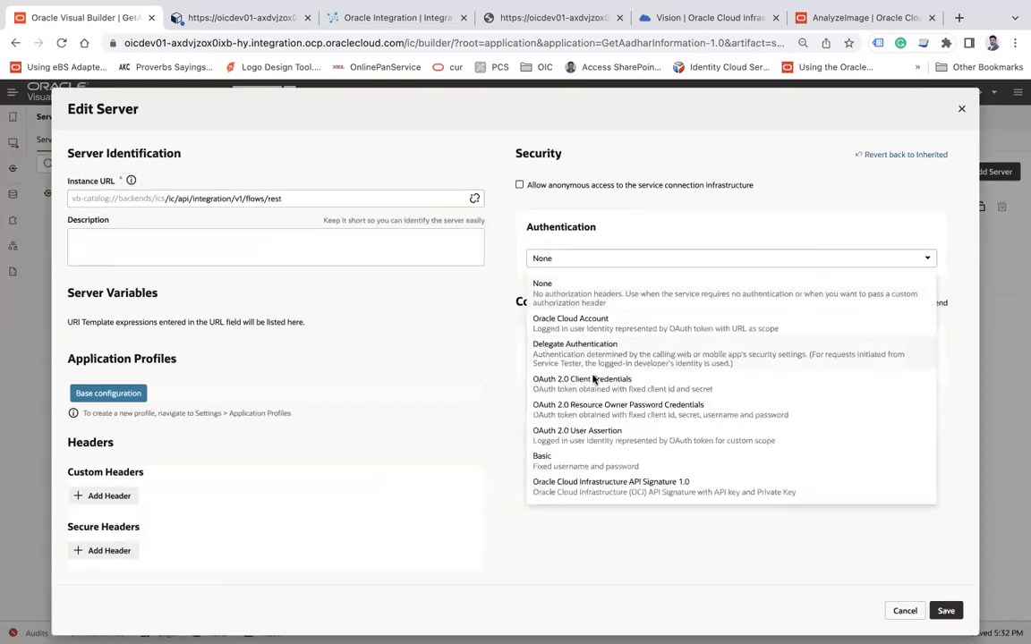
pyautogui.click(557, 463)
# Enter the basic-auth username and password, save the server settings, and rerun the preview.
pyautogui.click(928, 317)
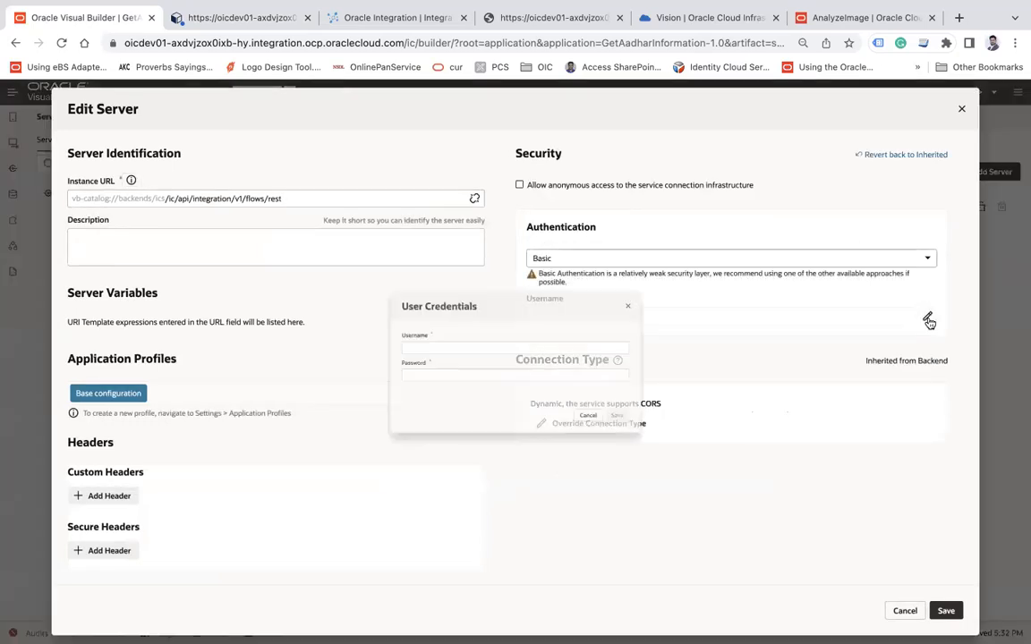
pyautogui.press('Tab')
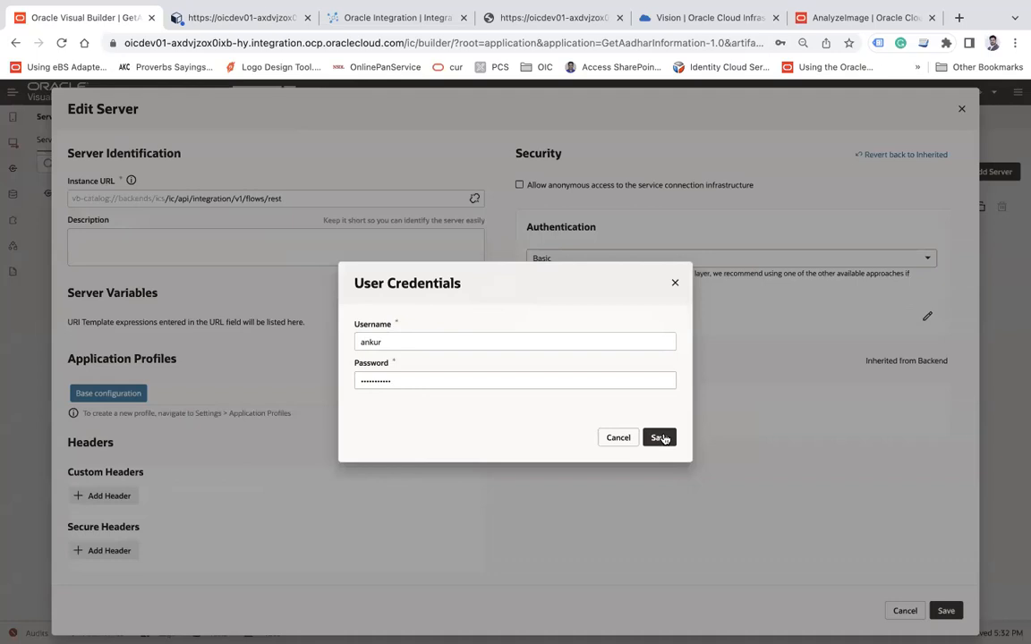
pyautogui.click(661, 439)
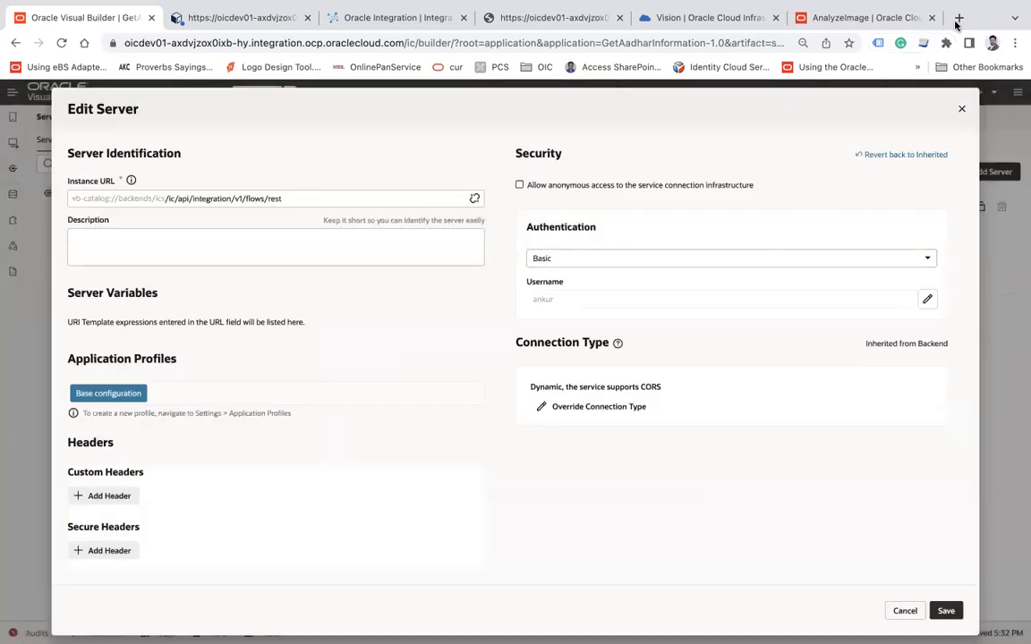
pyautogui.click(946, 610)
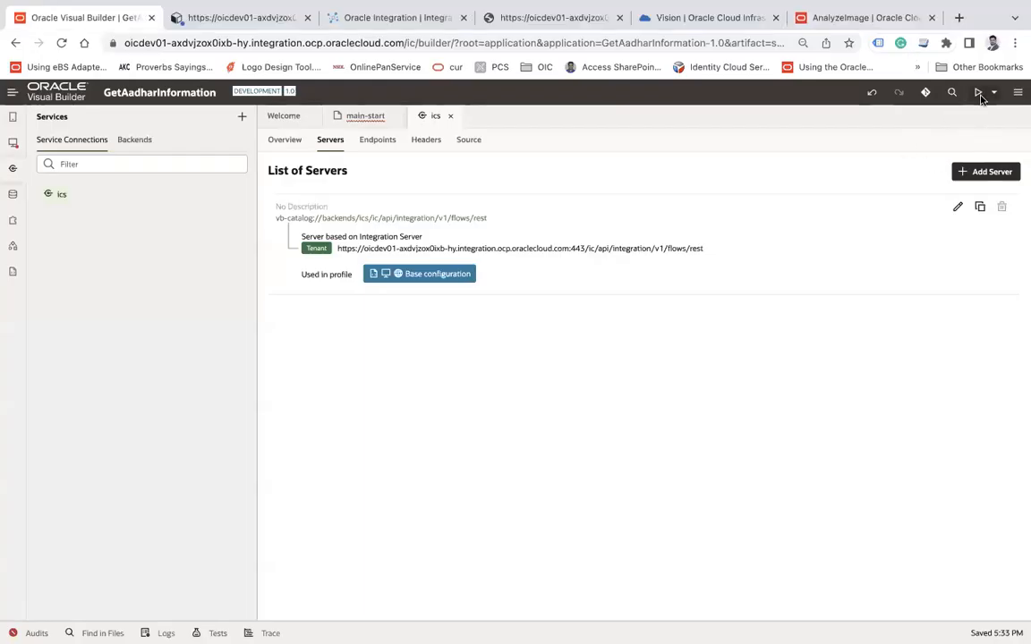
pyautogui.click(979, 94)
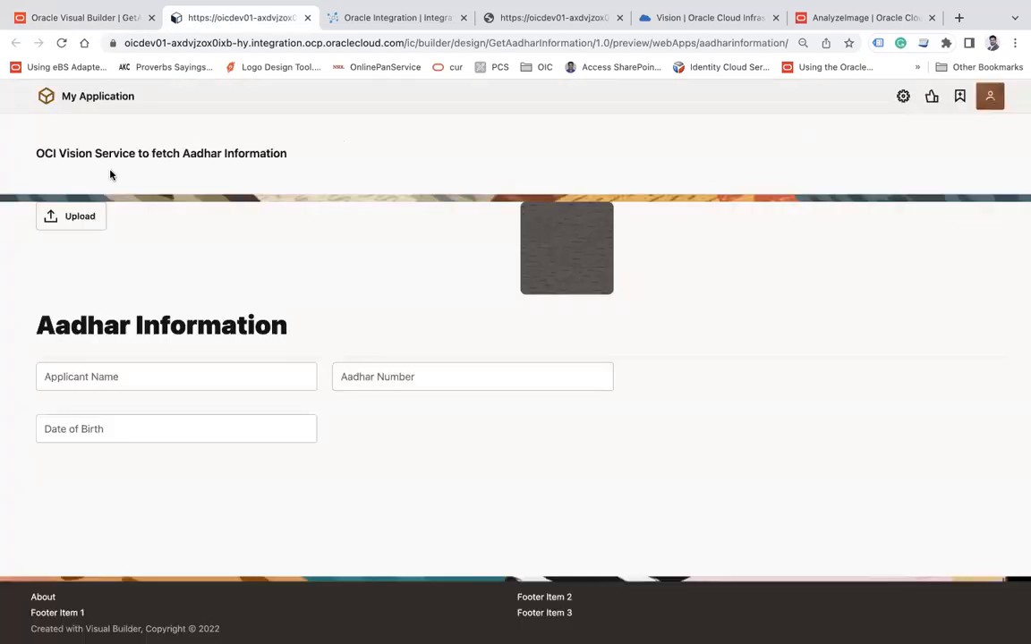
# Upload the sample Aadhaar card image in the preview so its image shows and the name, number and birth date auto-fill.
pyautogui.click(77, 227)
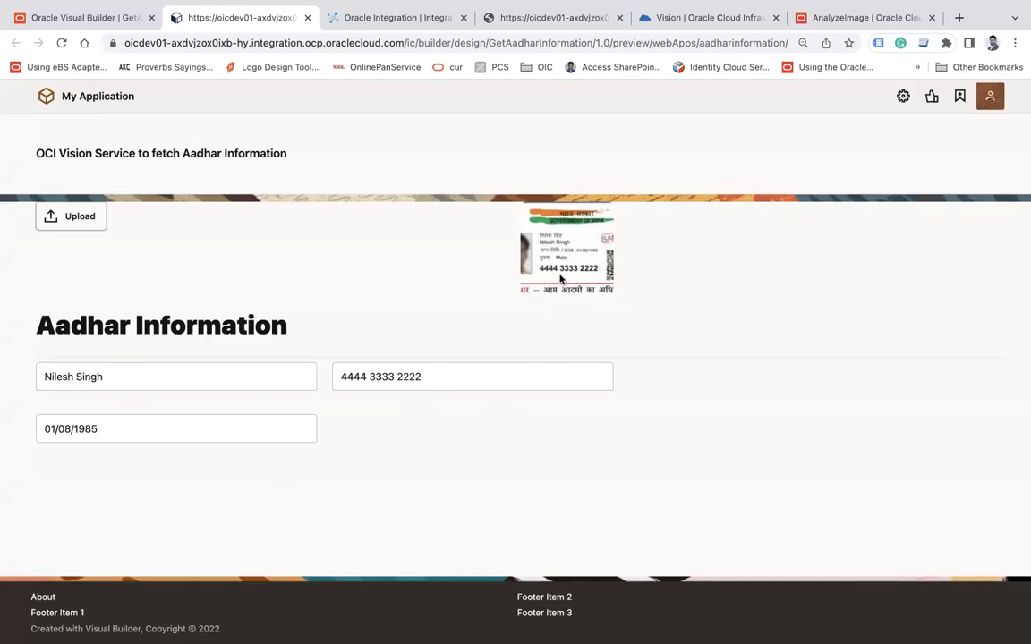
pyautogui.click(472, 387)
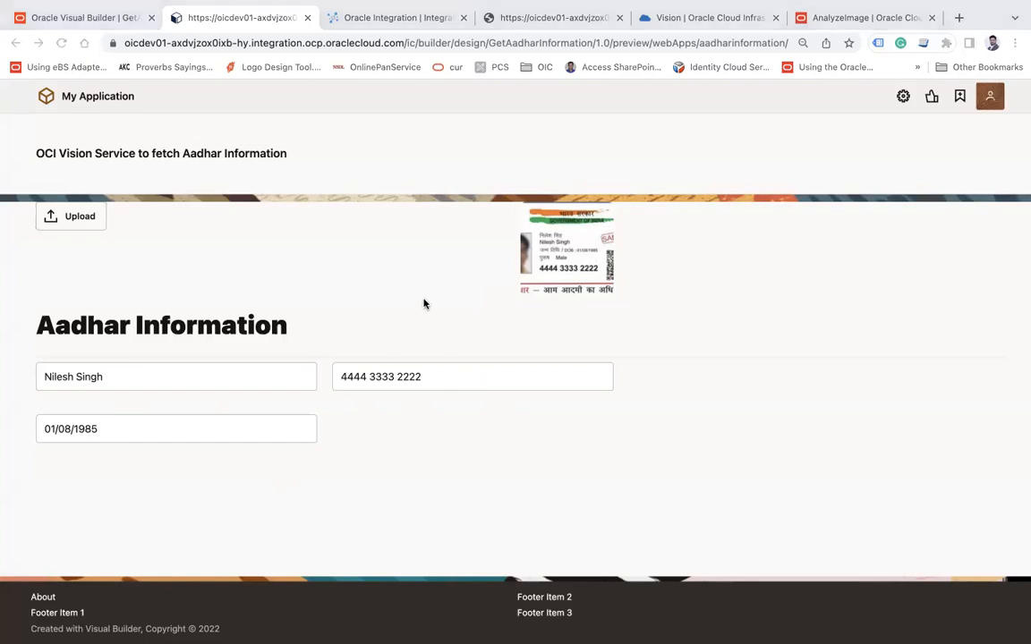